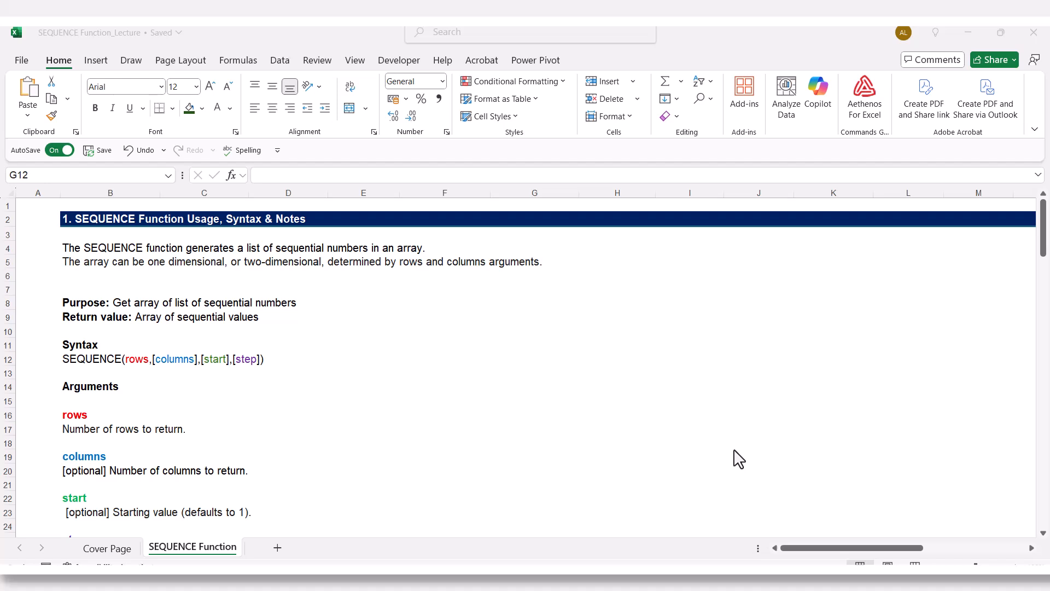
- Read through the SEQUENCE function's syntax, arguments and notes down to the Examples section
scroll(739, 458, down, 2)
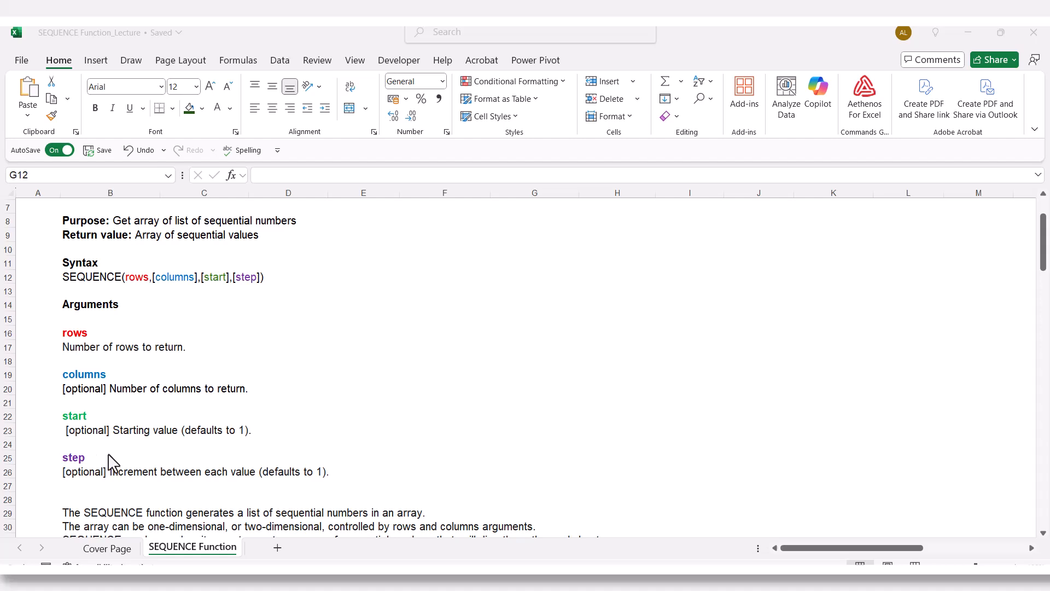
scroll(286, 450, down, 2)
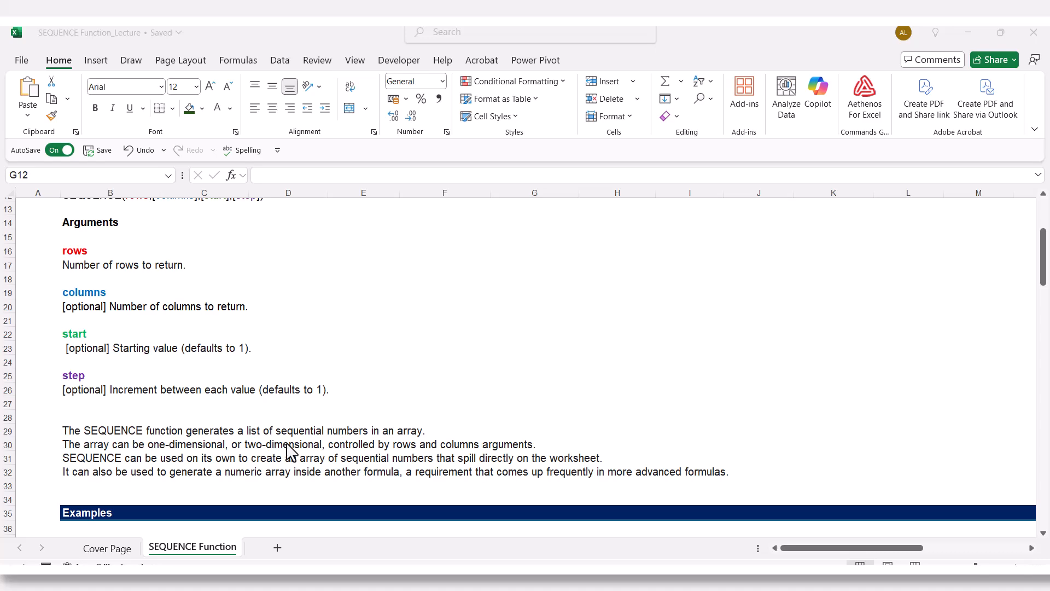
scroll(286, 450, down, 1)
scroll(286, 450, up, 1)
scroll(286, 451, down, 5)
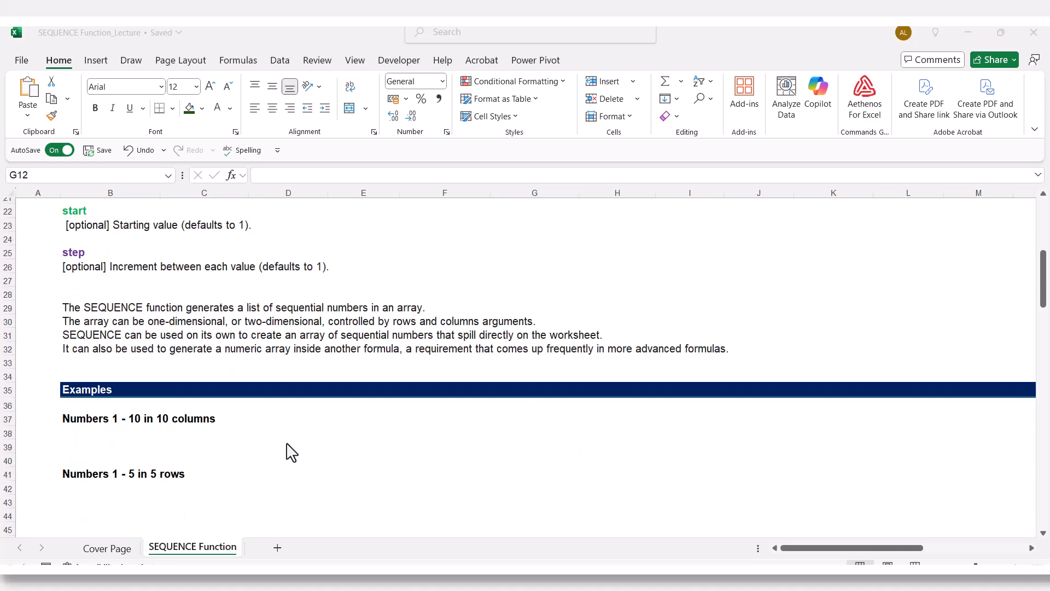
scroll(291, 452, down, 2)
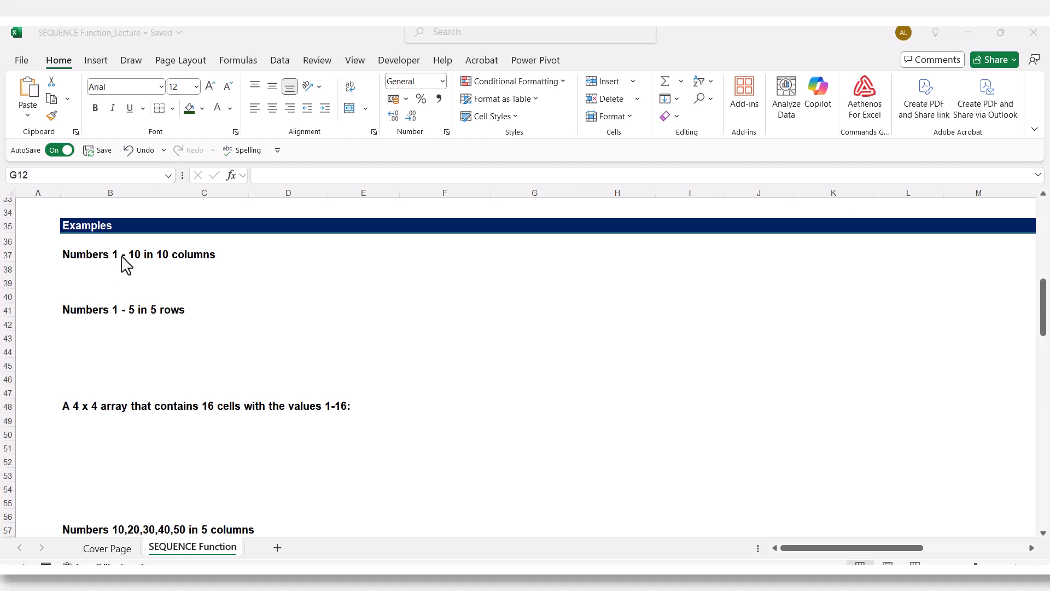
- Enter =SEQUENCE(1,10,1,1) in cell B38, under the "Numbers 1 - 10 in 10 columns" heading
click(97, 273)
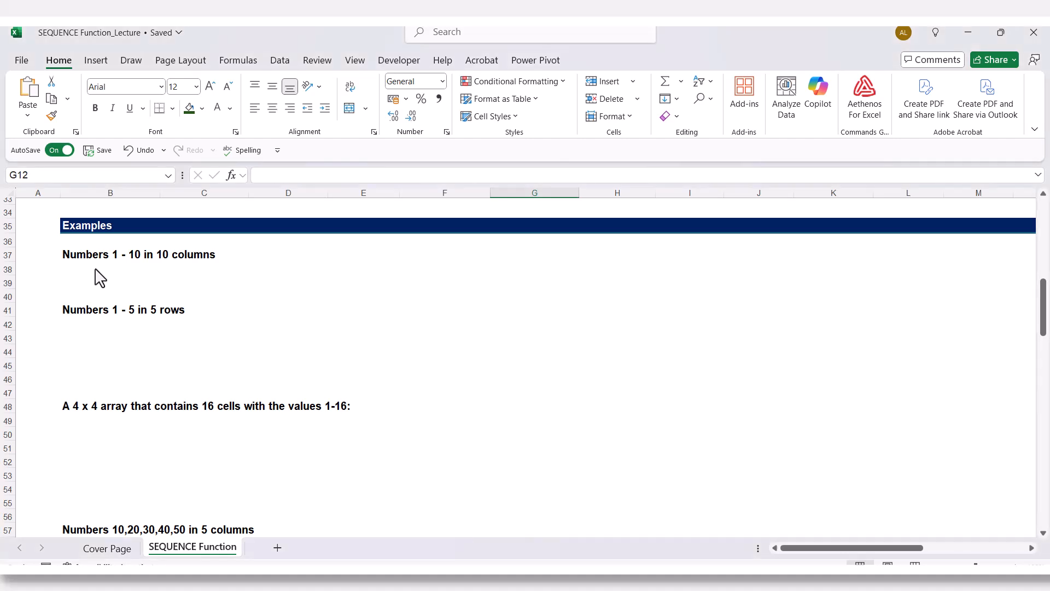
click(98, 270)
text(=)
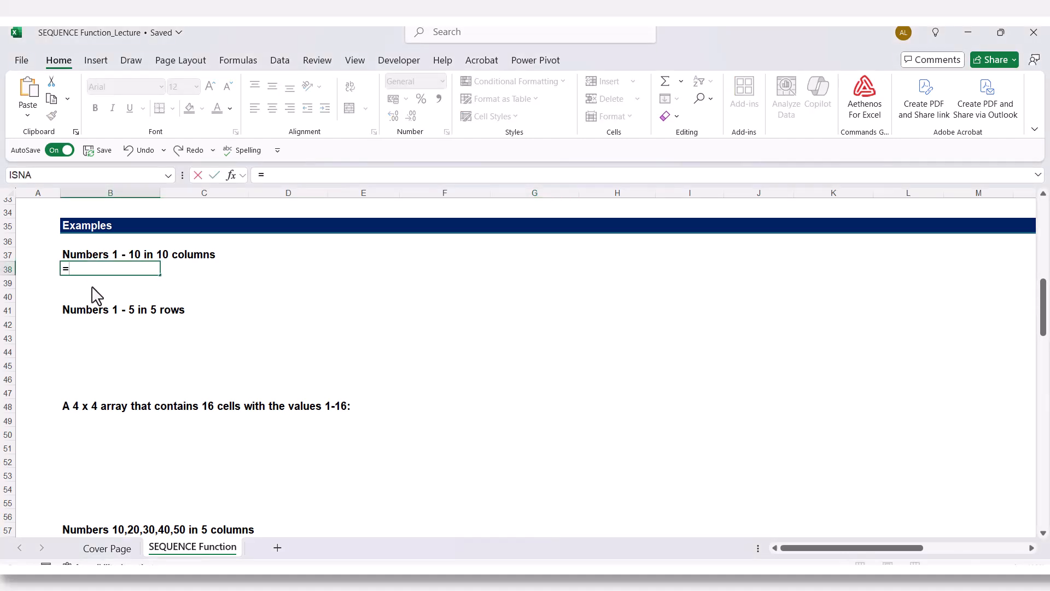
text(seq)
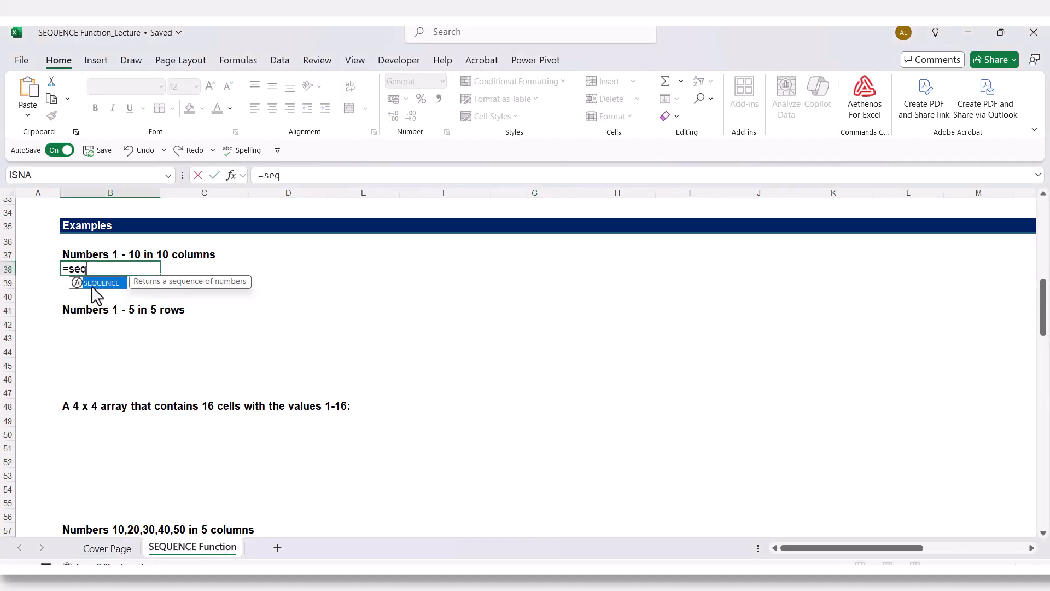
key(Tab)
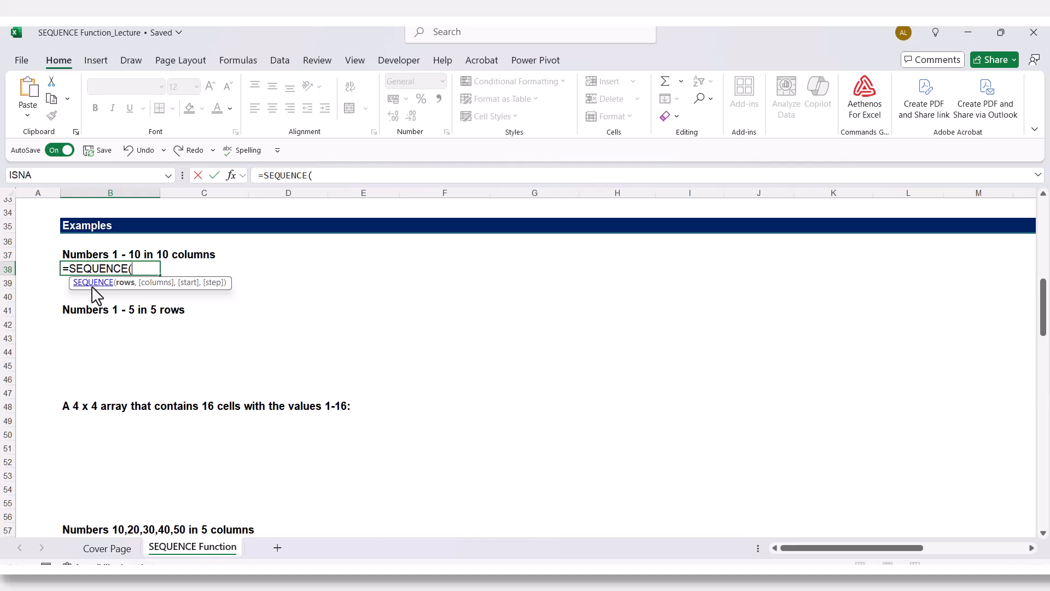
text(1,)
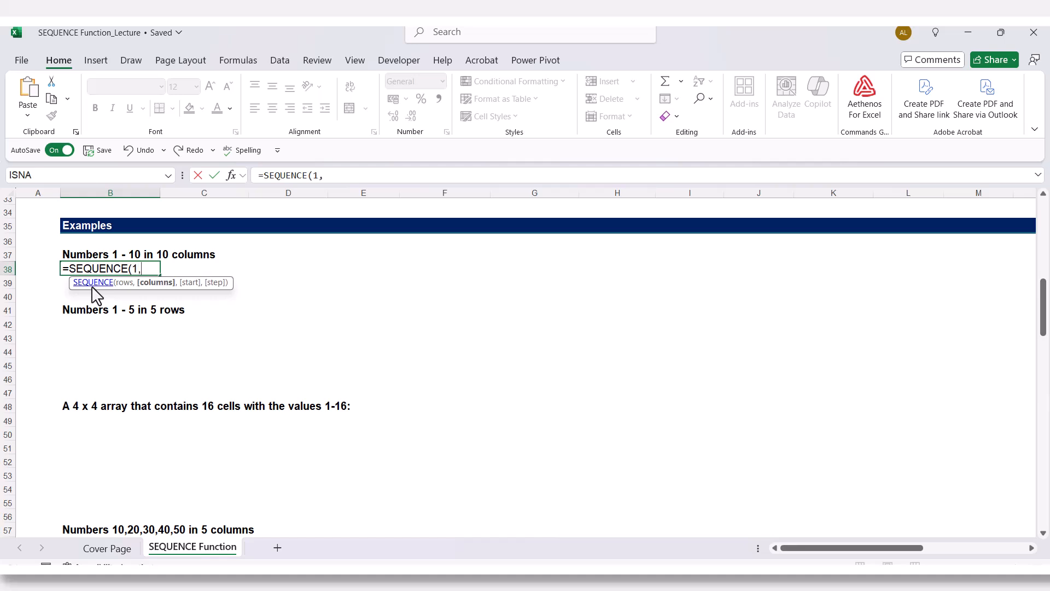
text(10,1,)
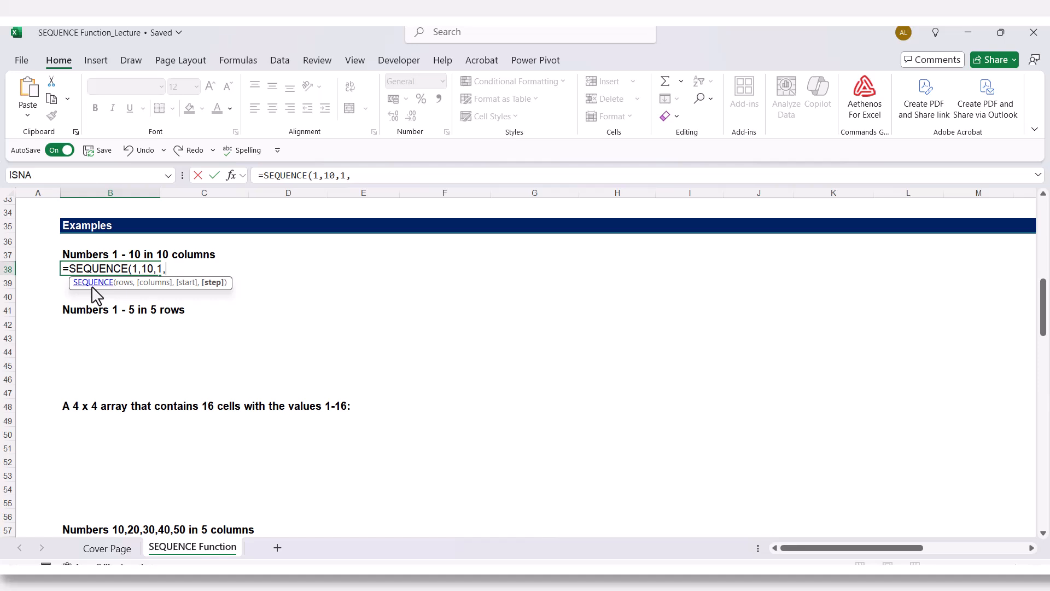
text(1)
text())
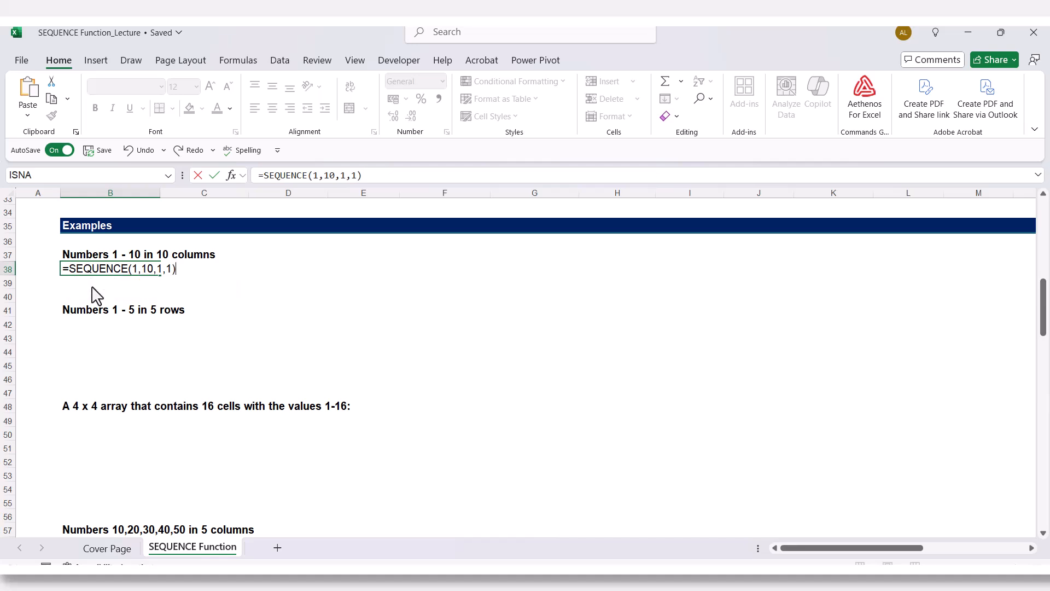
key(Return)
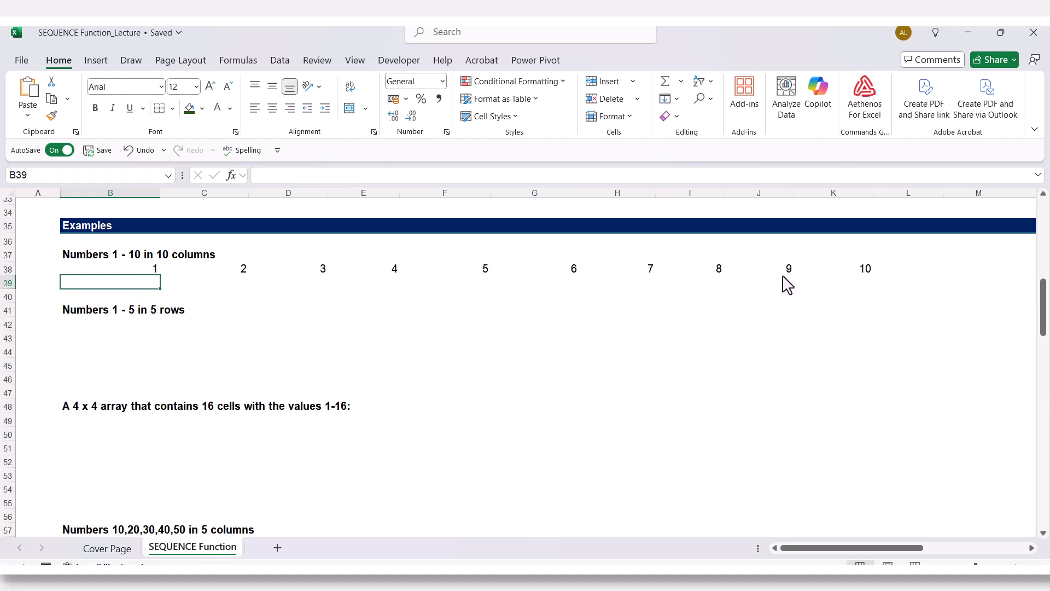
- Remove the optional start and step arguments from the formula in B38 so it reads =SEQUENCE(1,10)
double_click(113, 270)
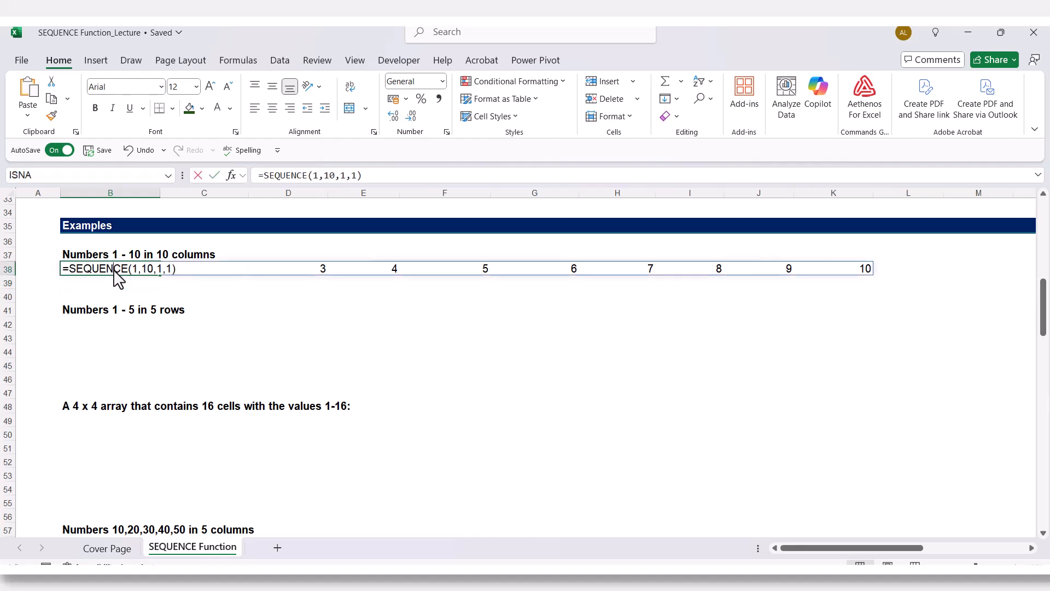
click(186, 283)
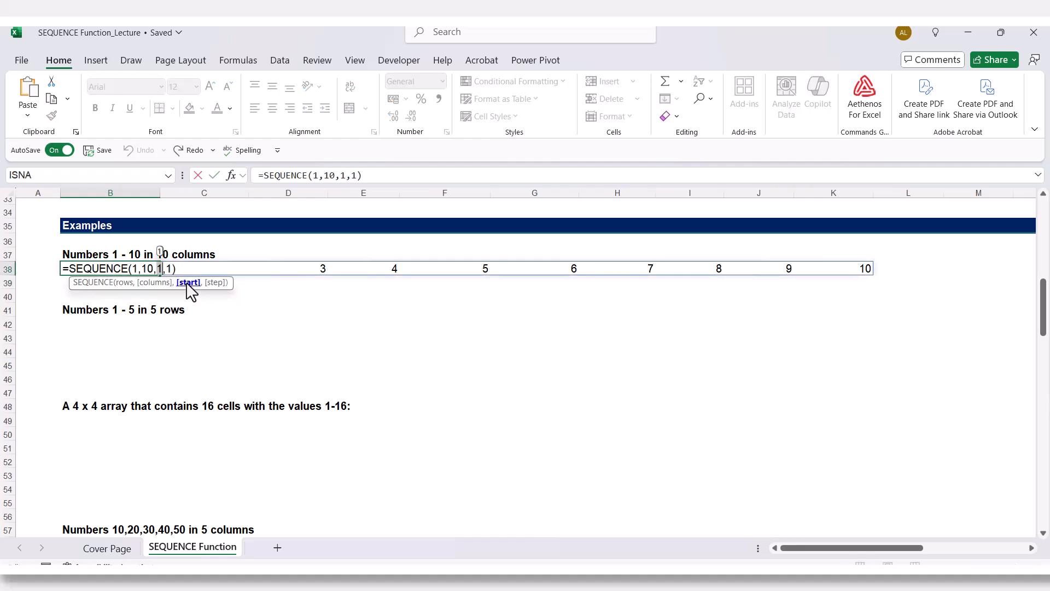
click(216, 283)
click(186, 283)
click(215, 283)
double_click(157, 269)
key(BackSpace)
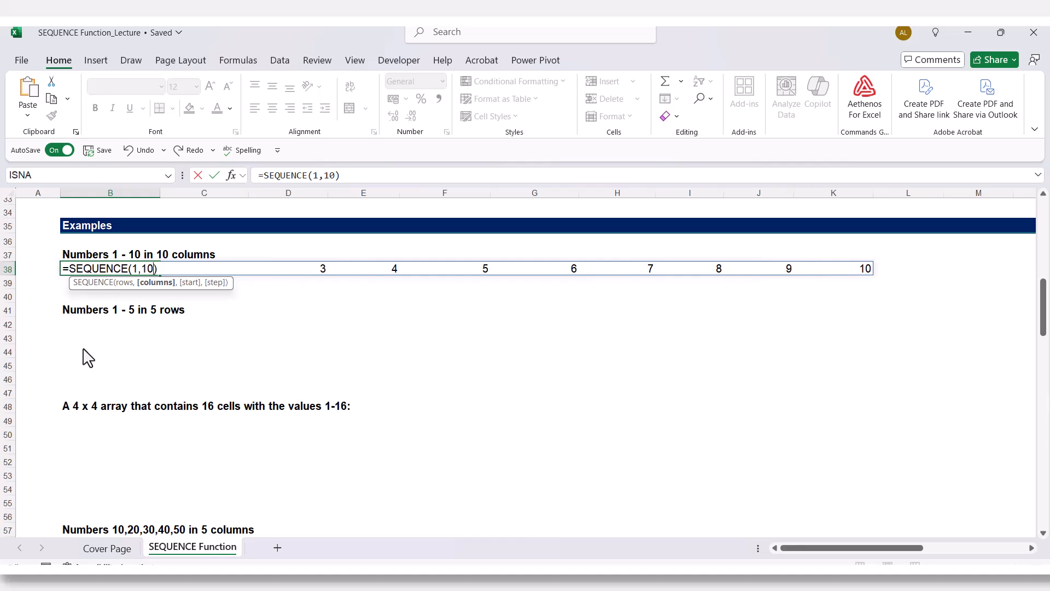
key(Return)
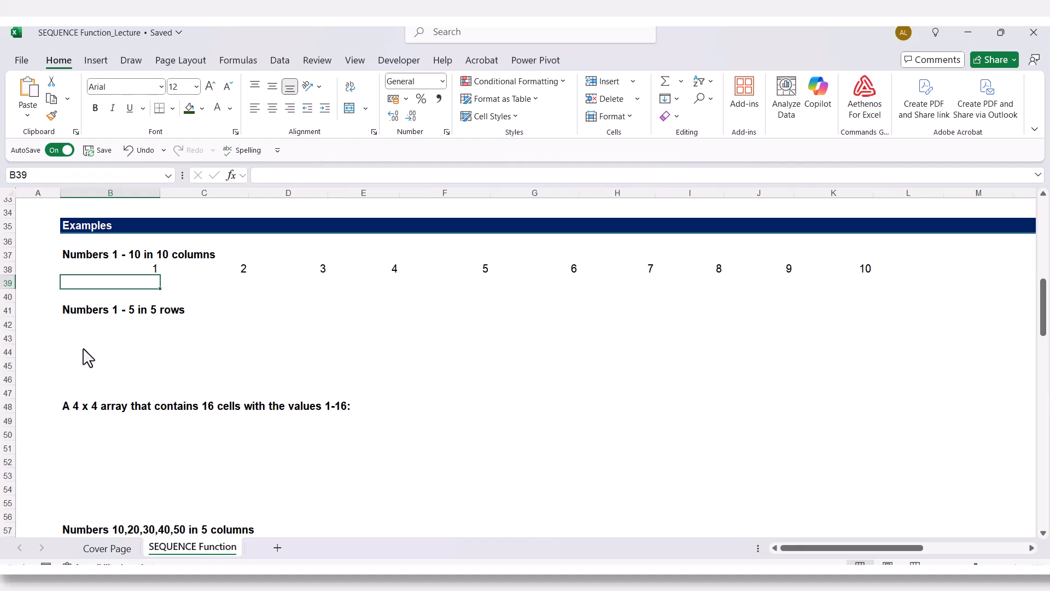
double_click(128, 269)
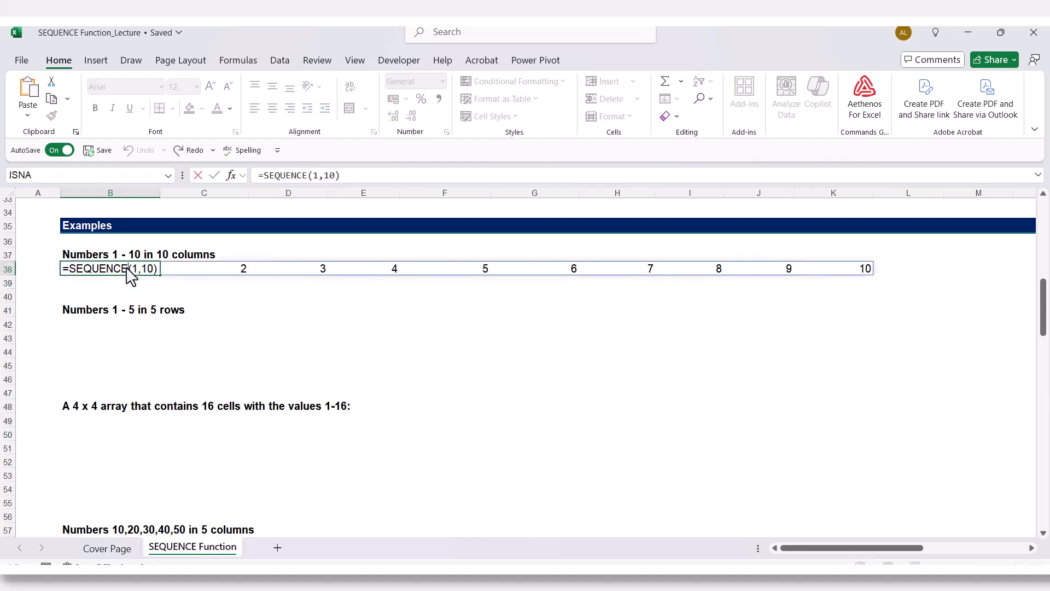
key(Escape)
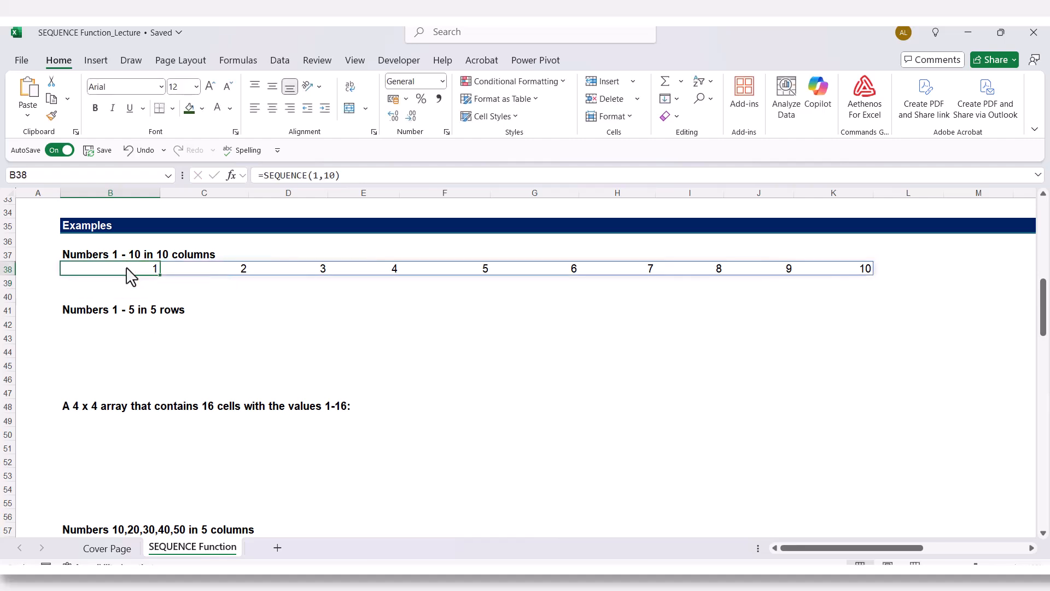
- Enter =SEQUENCE(5,1) in cell B42 under "Numbers 1 - 5 in 5 rows" and compare it with the formula in B38
click(108, 325)
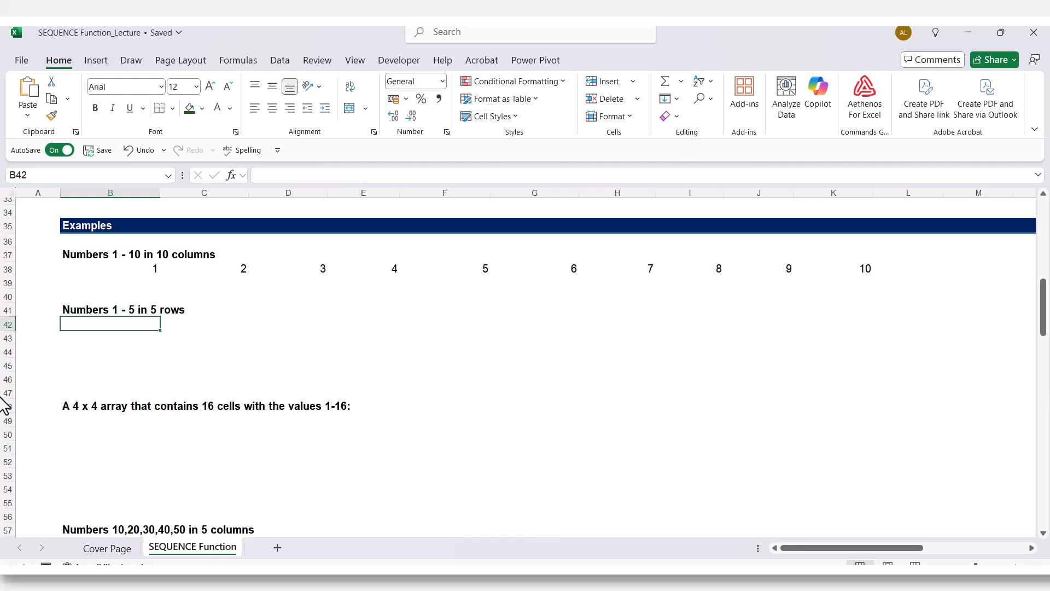
text(=)
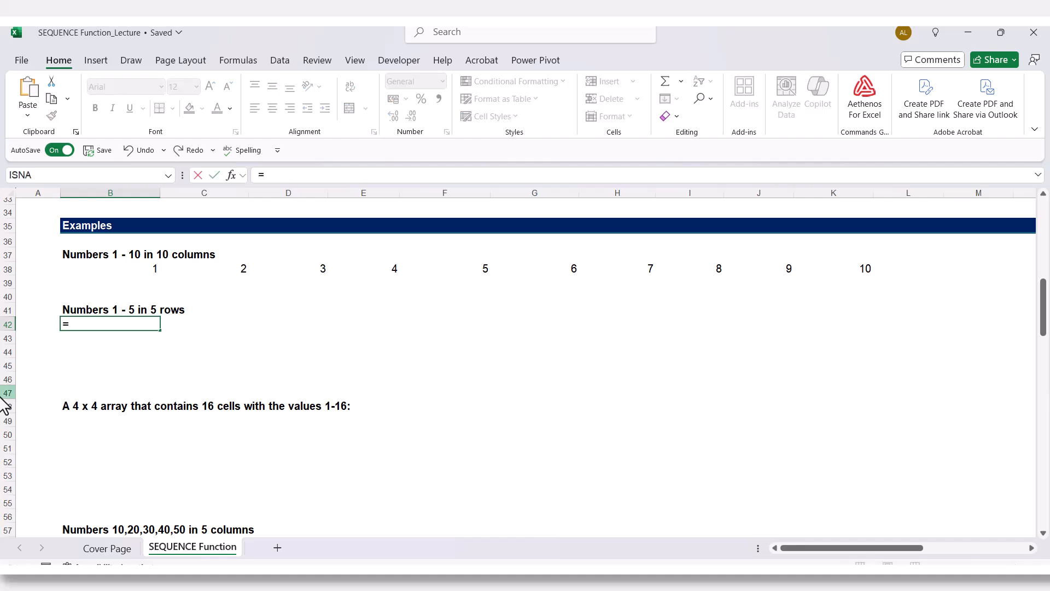
text(se)
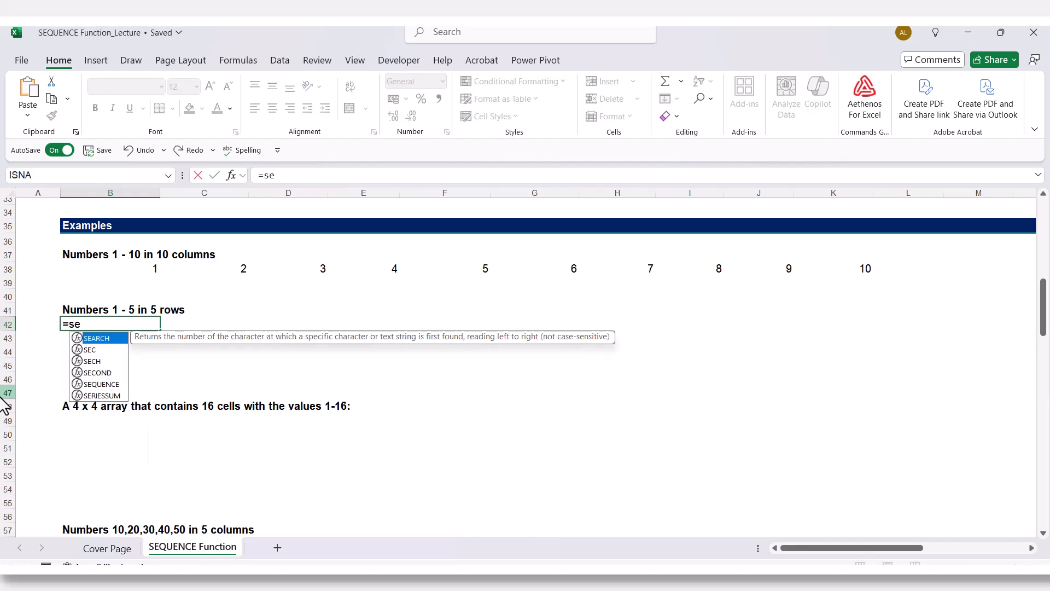
text(q)
key(Tab)
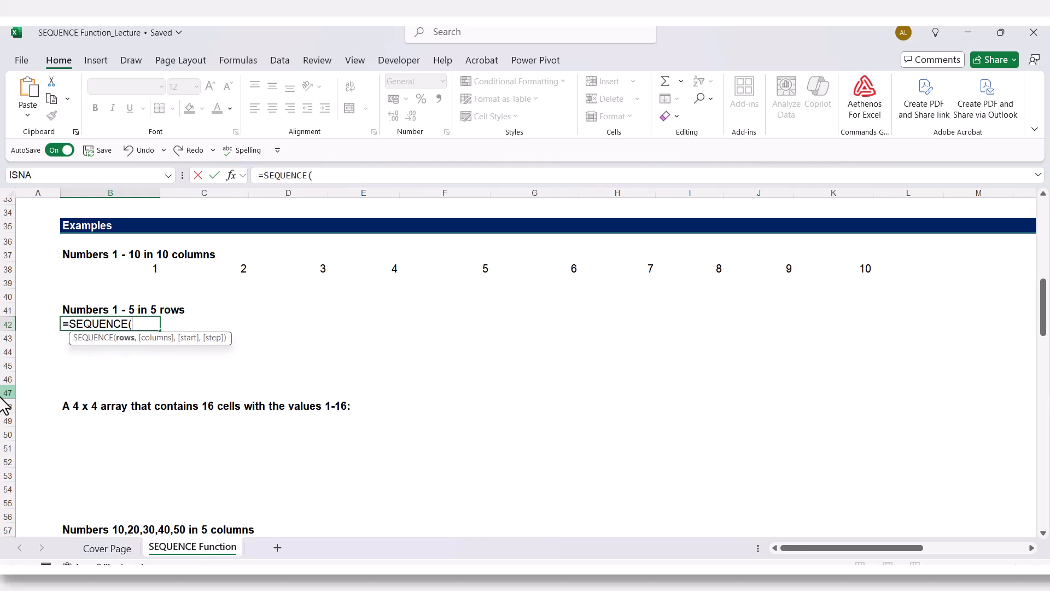
text(5,1)
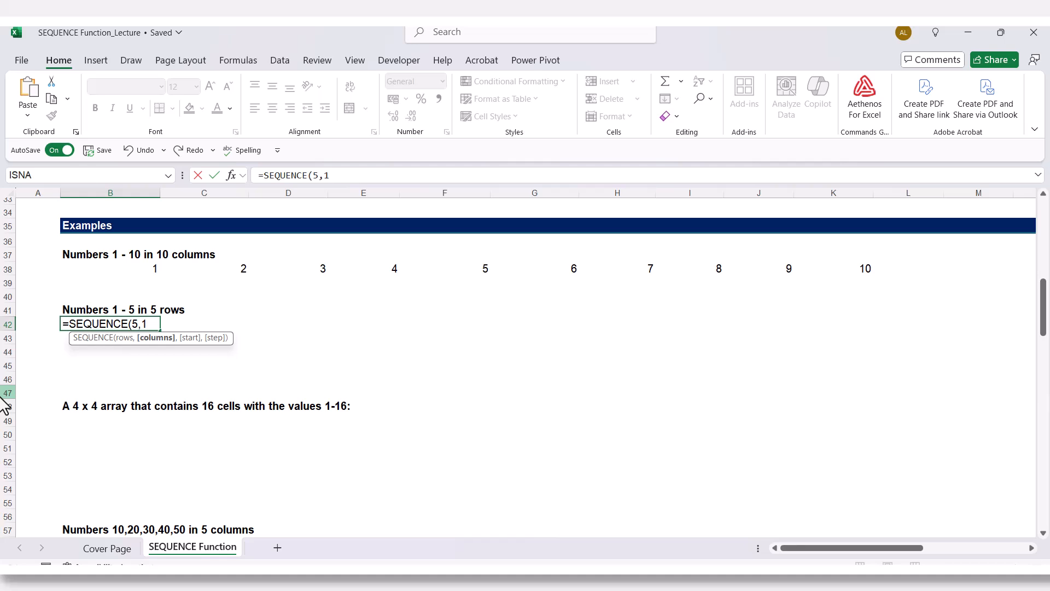
text())
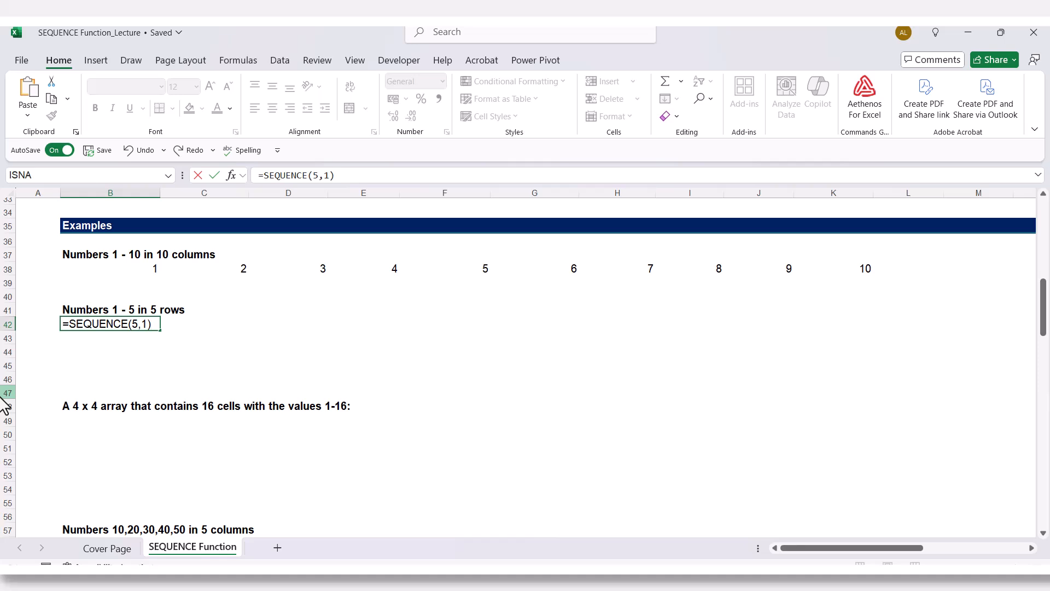
key(Return)
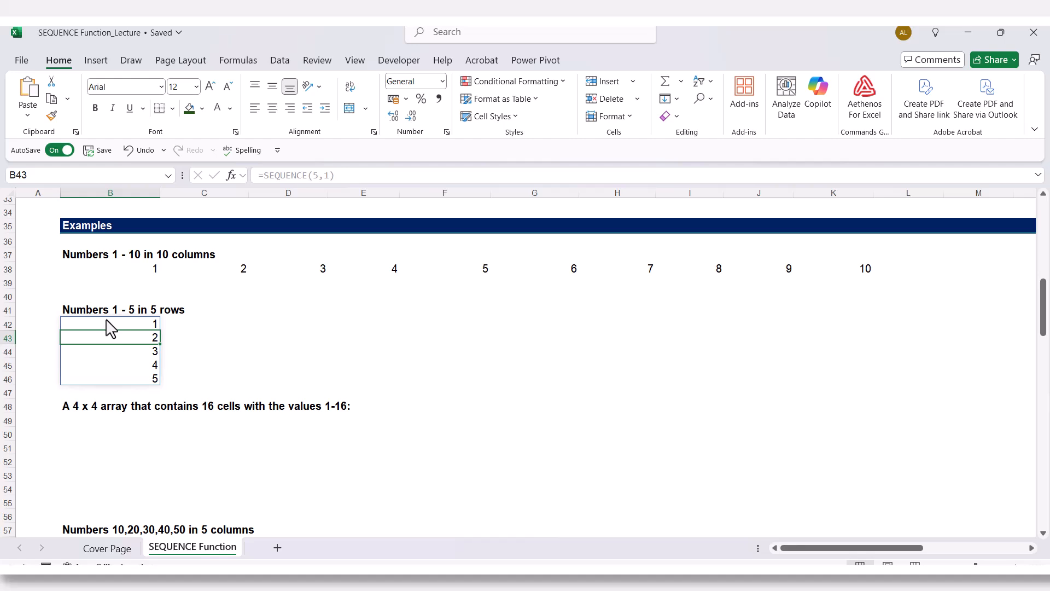
click(118, 272)
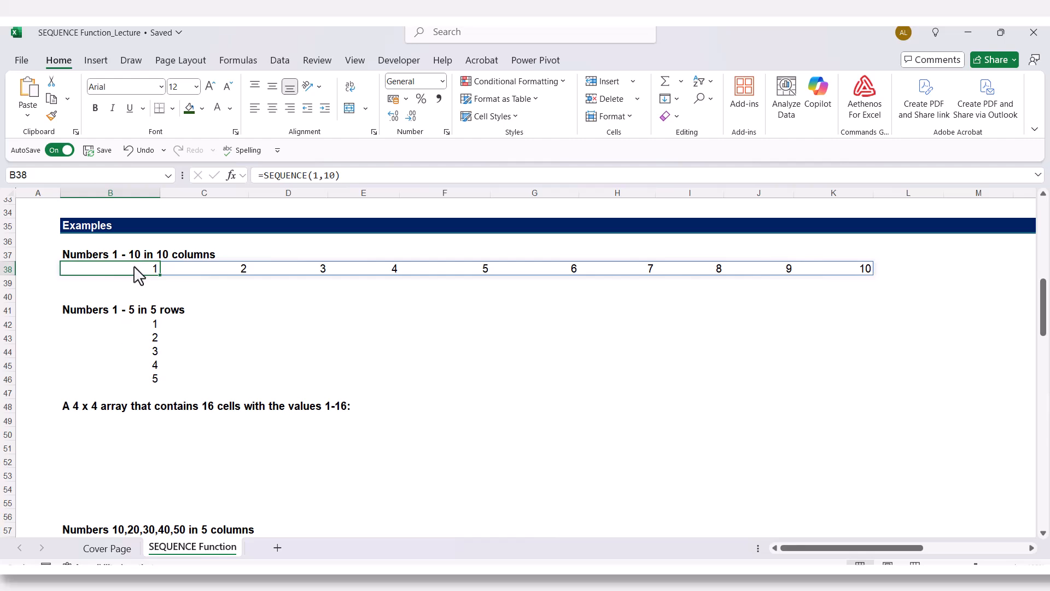
click(109, 326)
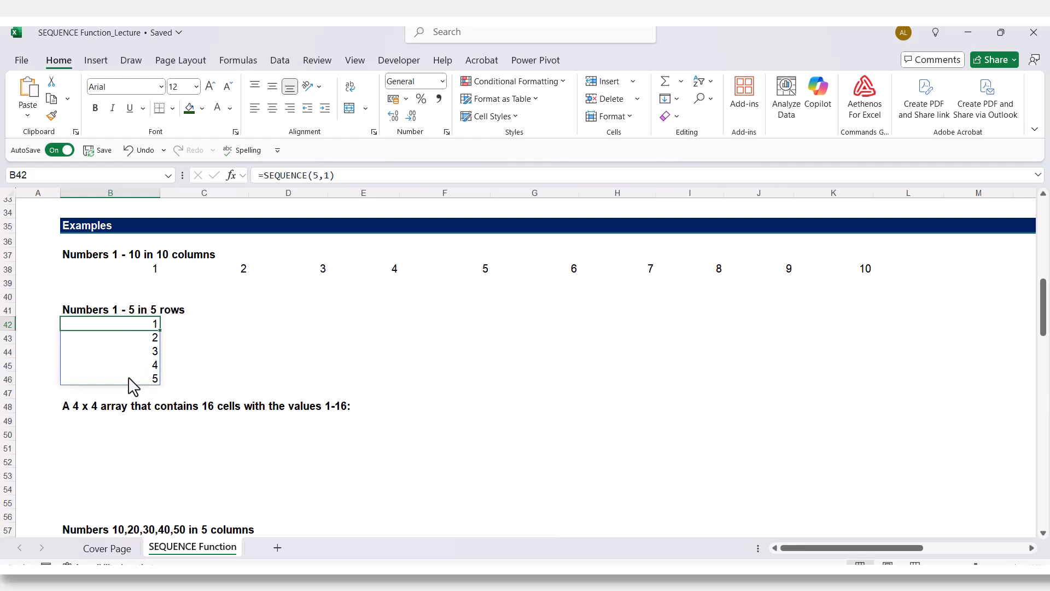
- Enter =SEQUENCE(4,4,1,1) in cell B49 under the 4 x 4 array heading and inspect the array's first and last cells
scroll(101, 425, down, 2)
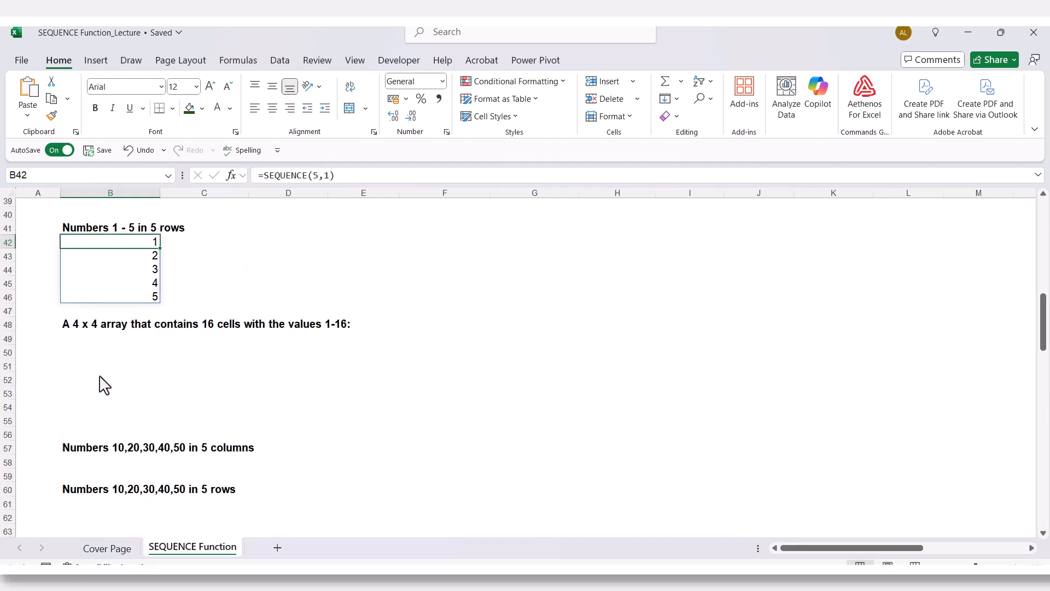
click(84, 341)
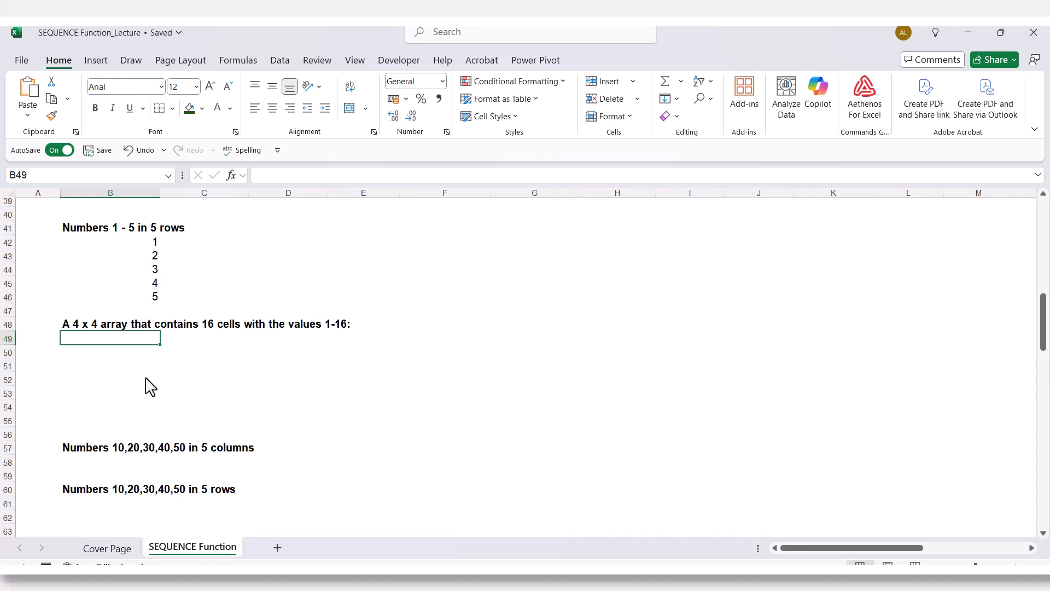
text(=s)
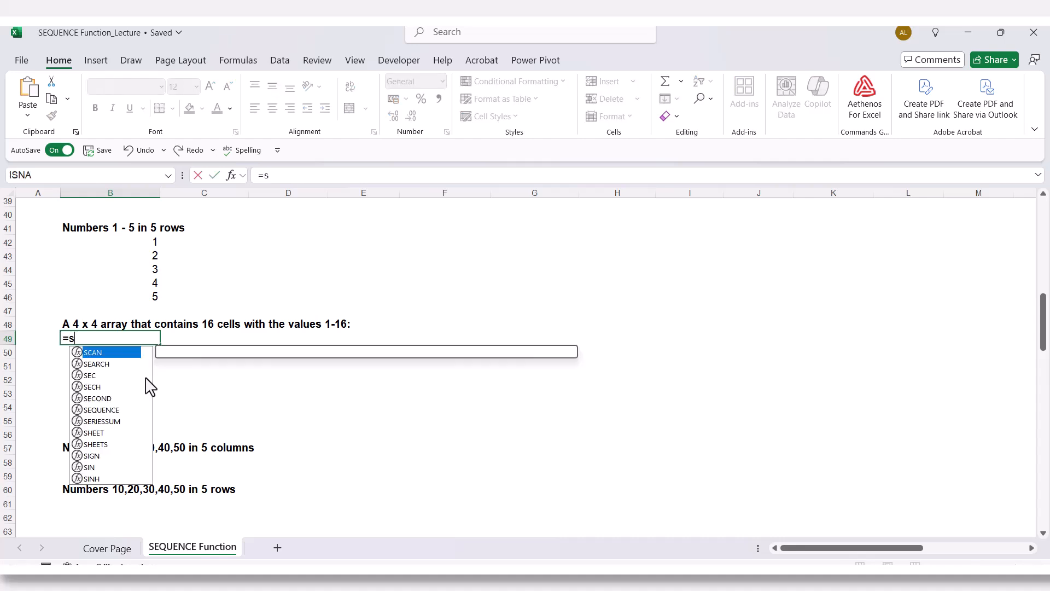
text(eq)
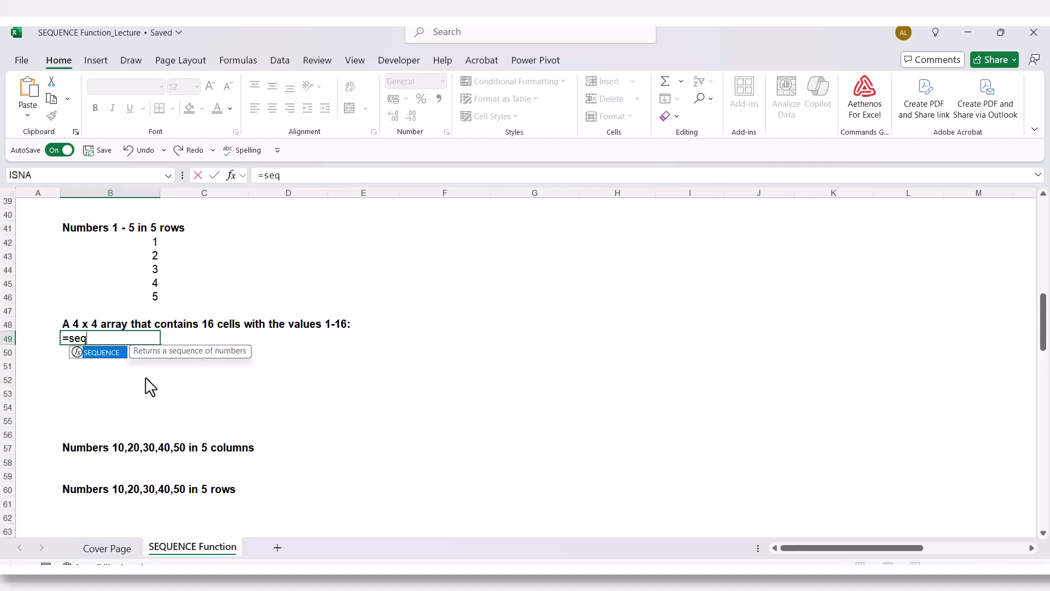
key(Tab)
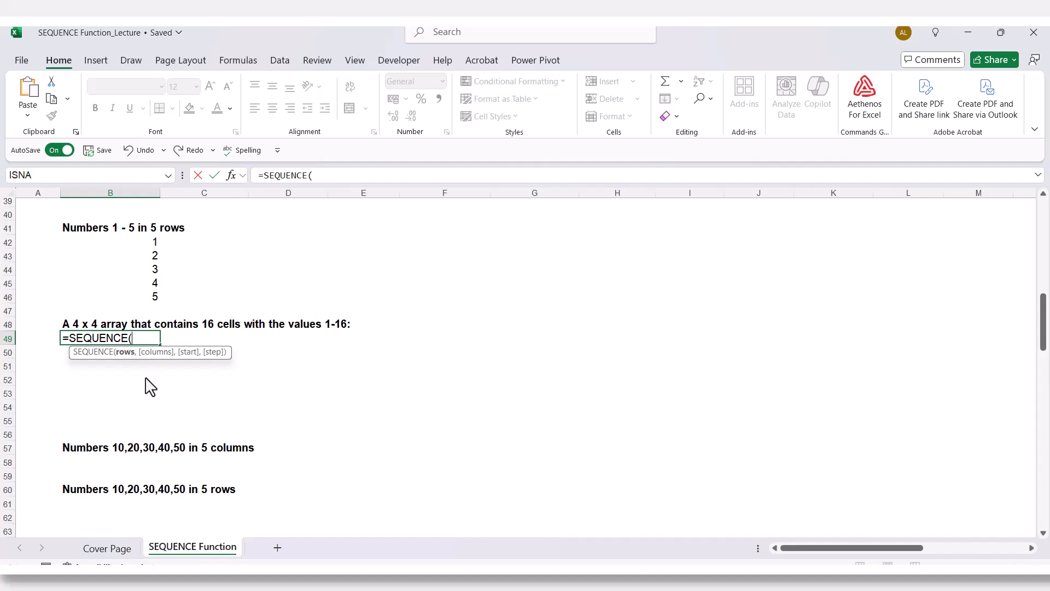
text(4,)
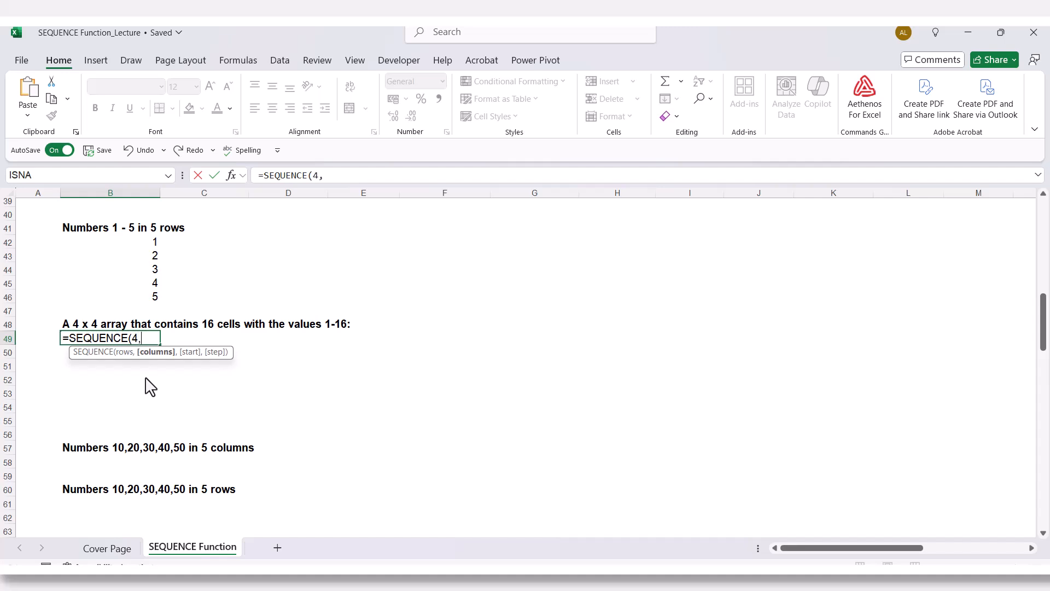
text(4,1,)
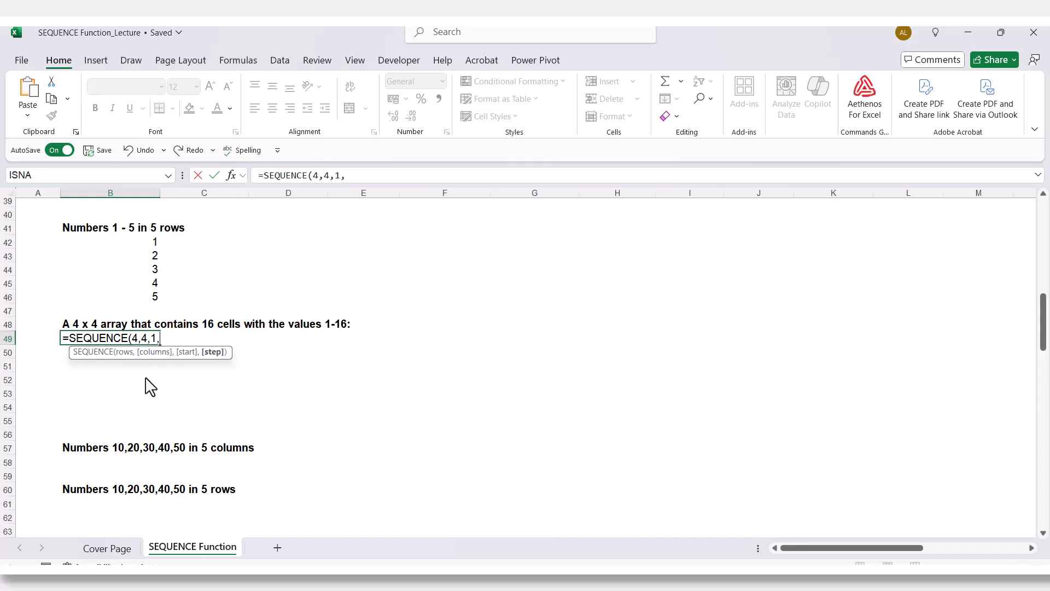
text(1))
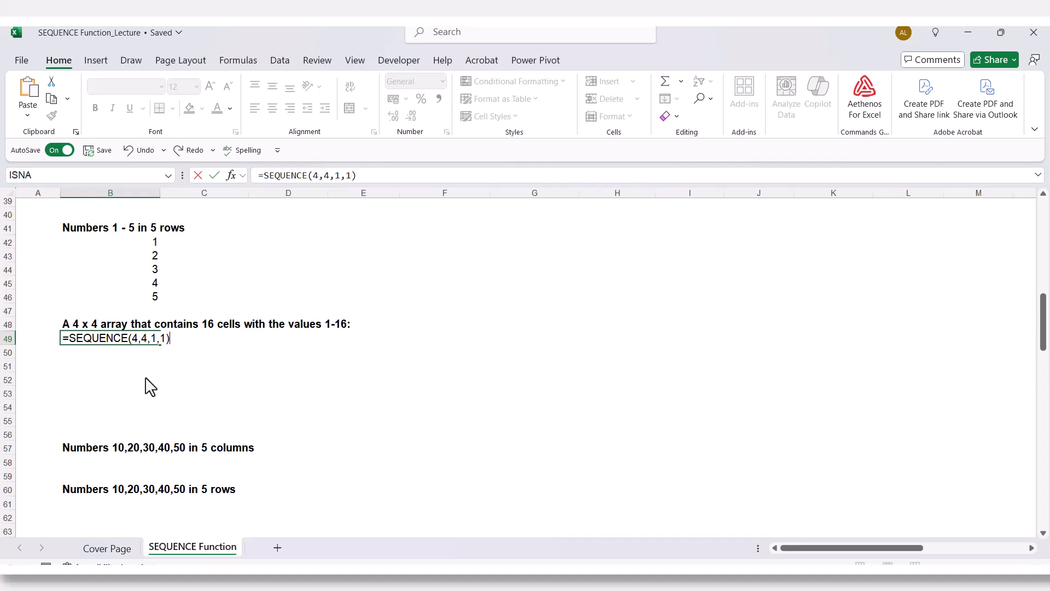
key(Return)
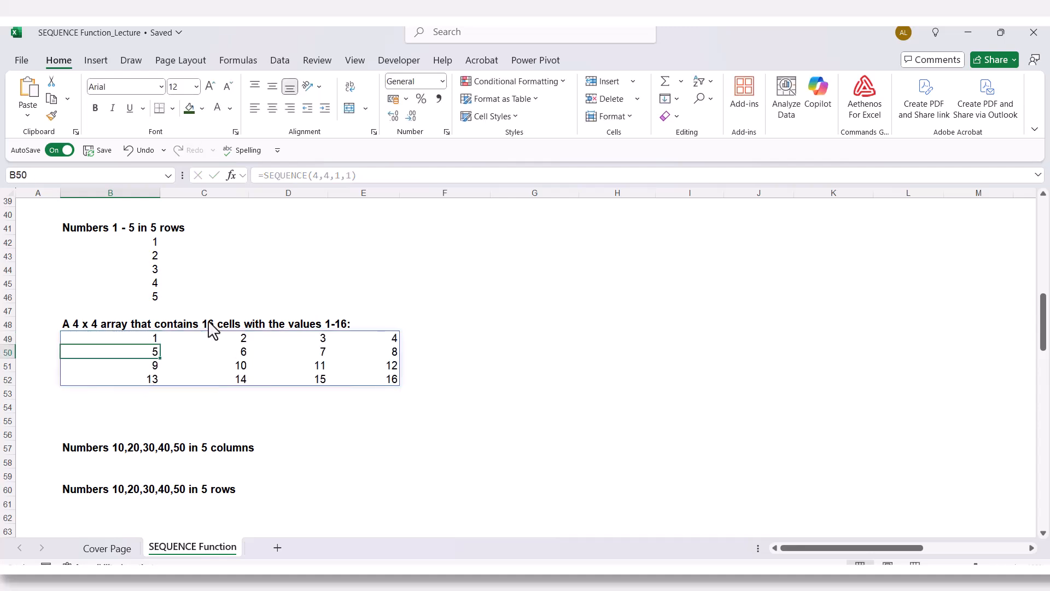
click(135, 345)
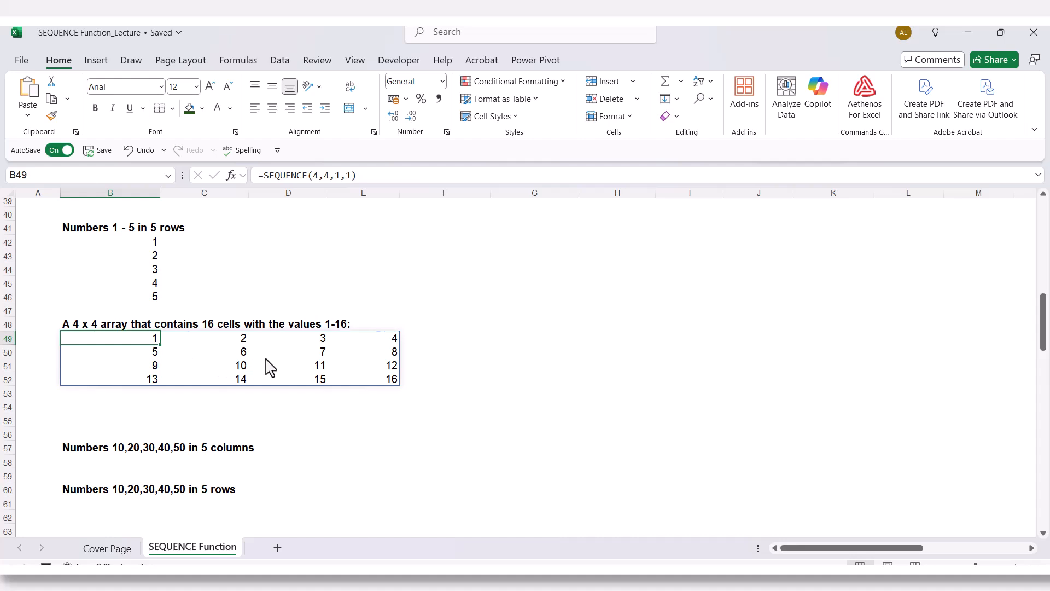
click(362, 381)
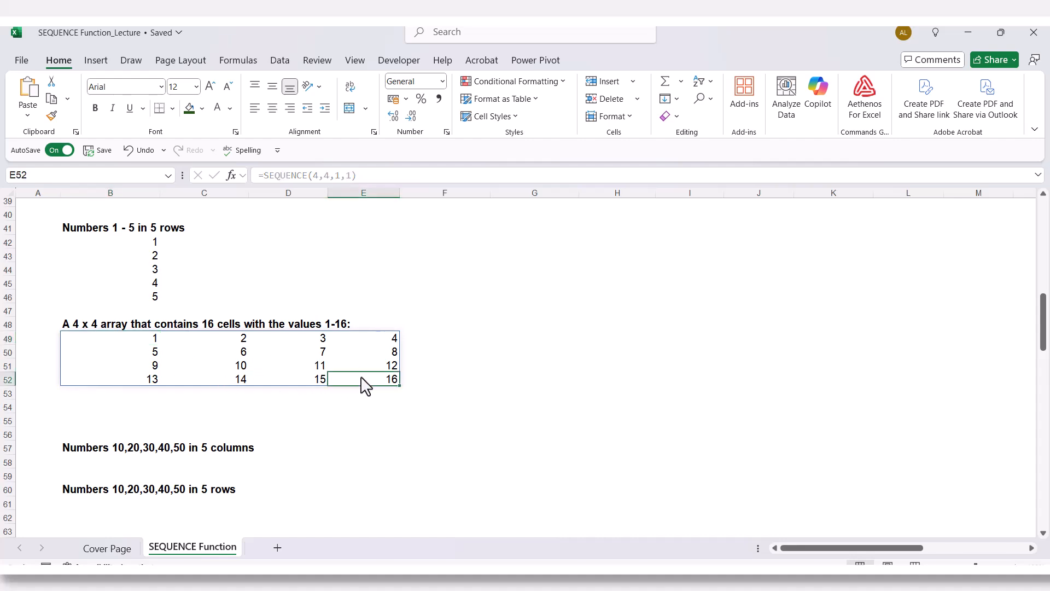
double_click(137, 344)
key(Escape)
- Enter =SEQUENCE(1,5,10,10) in cell B58 under the "Numbers 10,20,30,40,50 in 5 columns" heading
scroll(124, 395, down, 2)
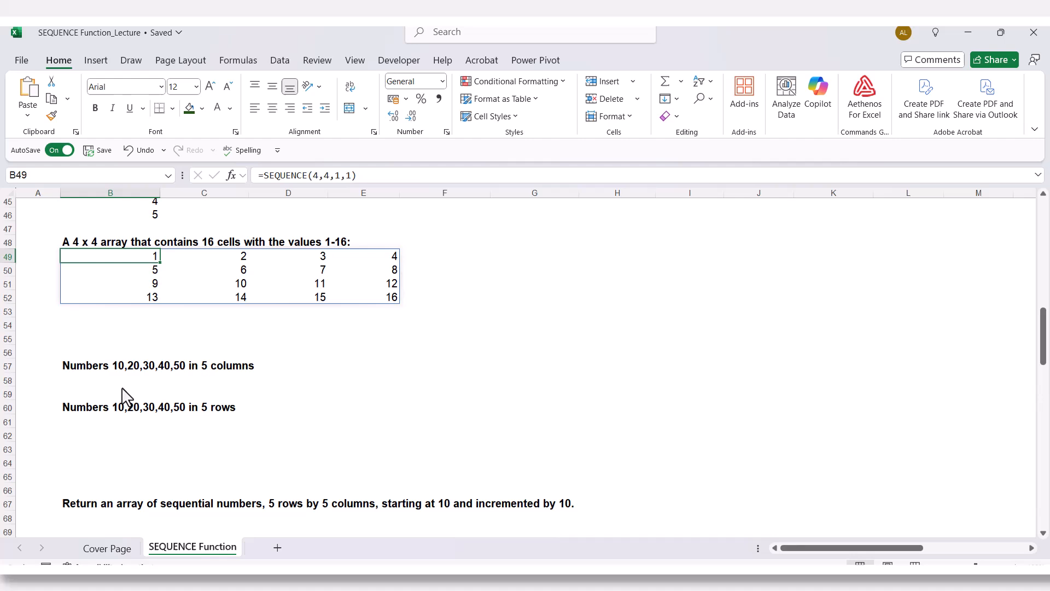
click(87, 369)
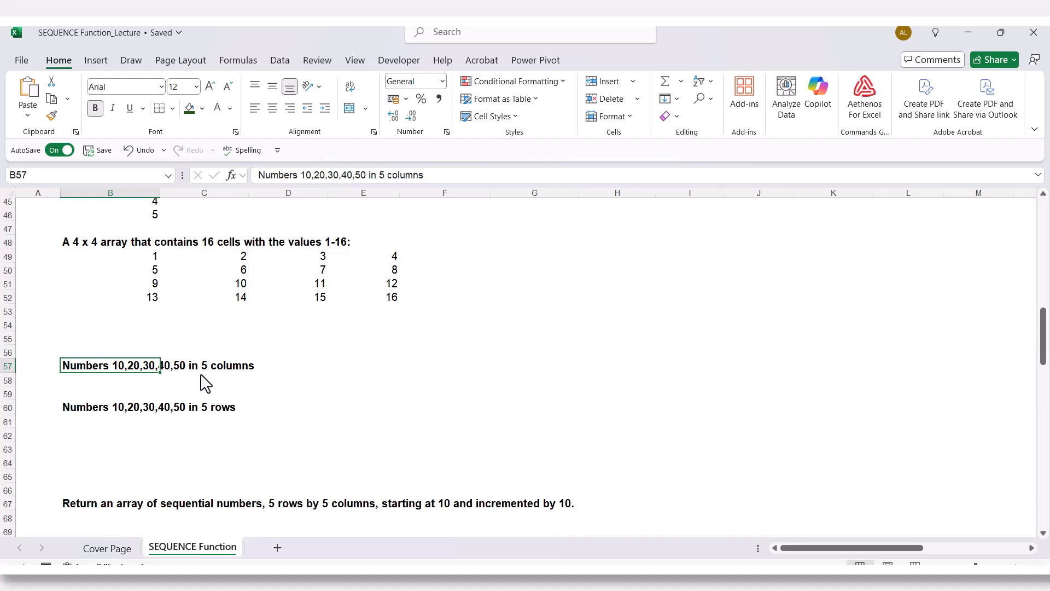
click(90, 386)
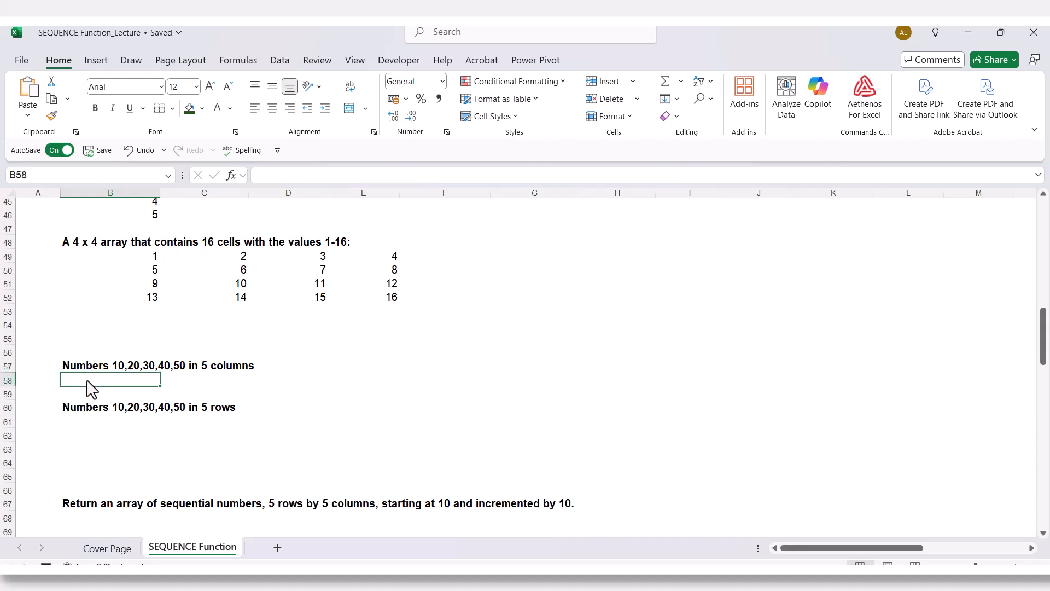
text(=se)
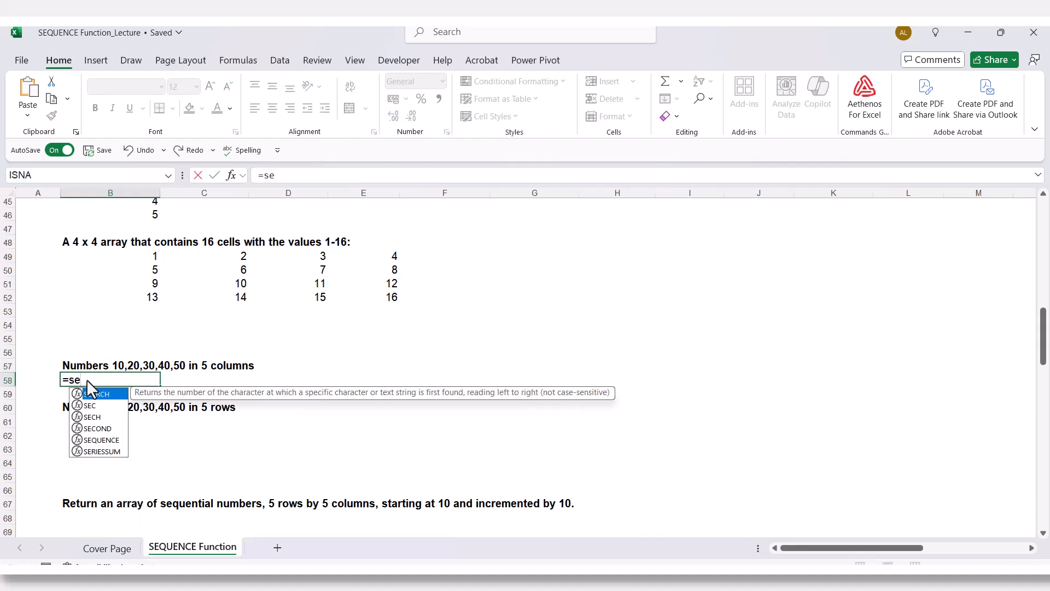
text(q`)
key(BackSpace)
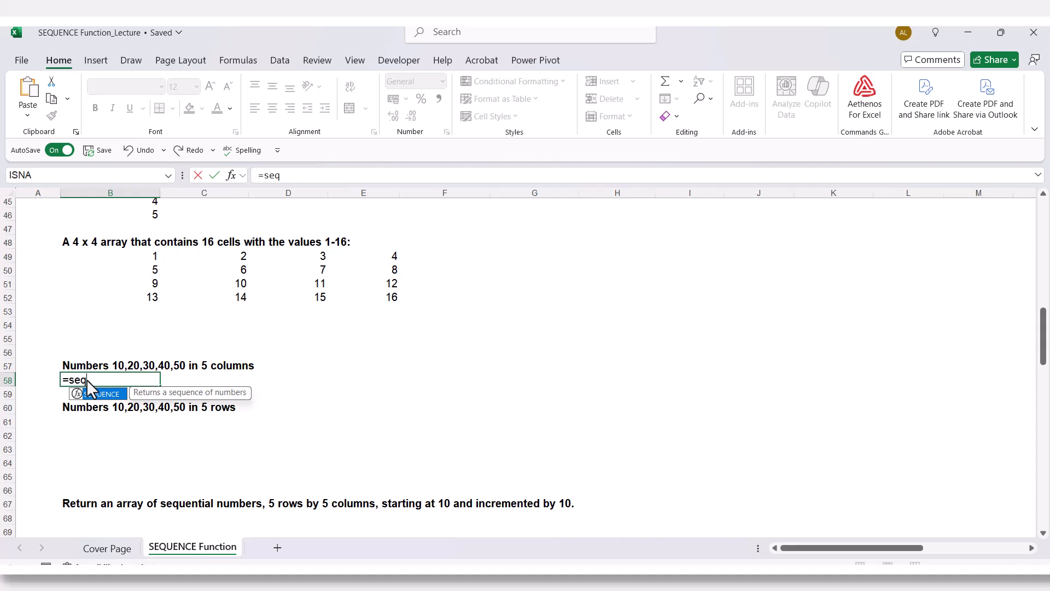
key(Tab)
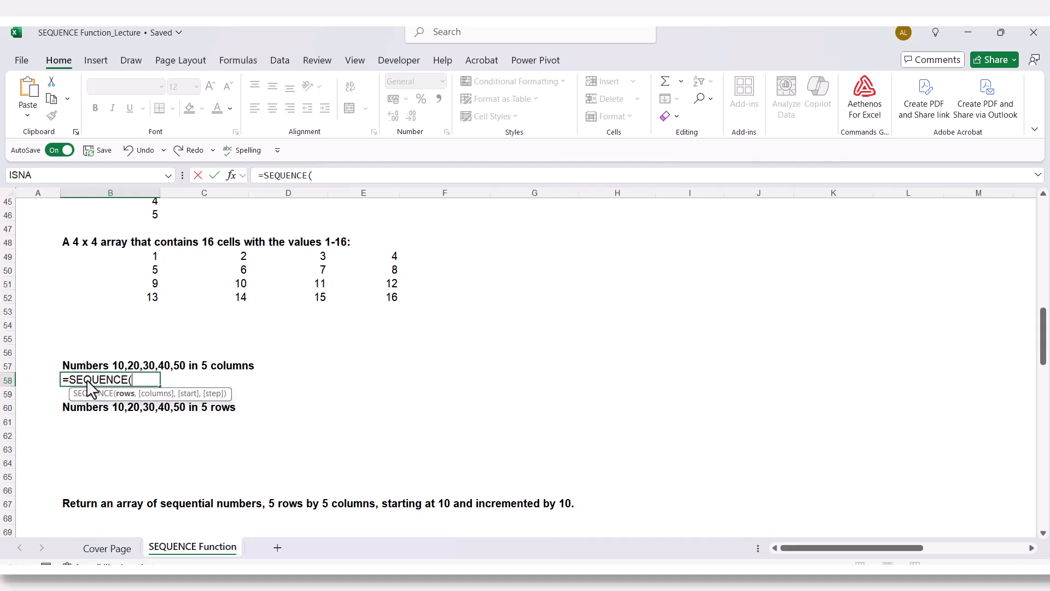
text(1,)
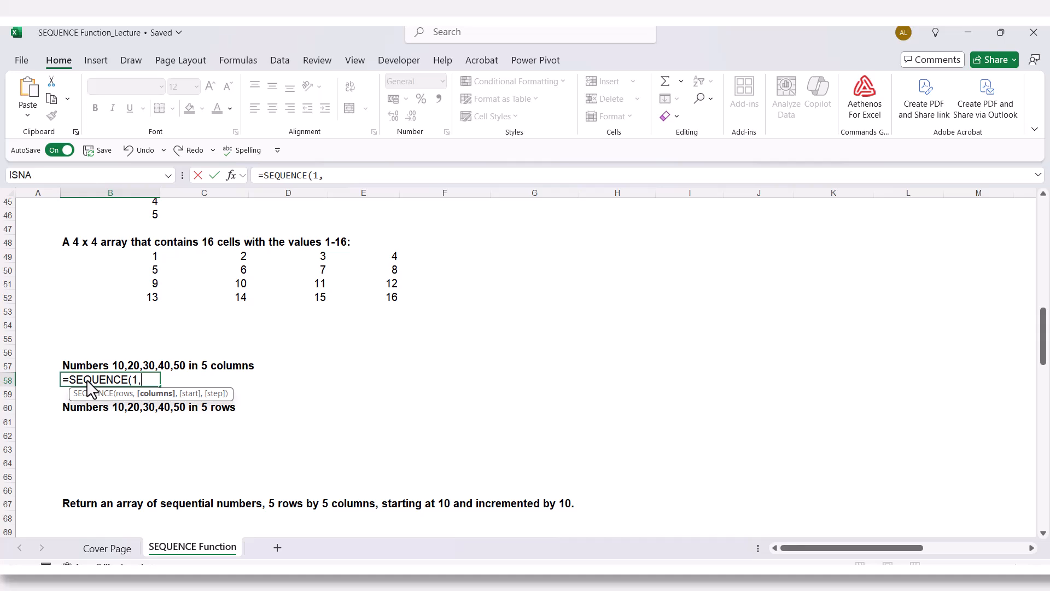
text(5,10)
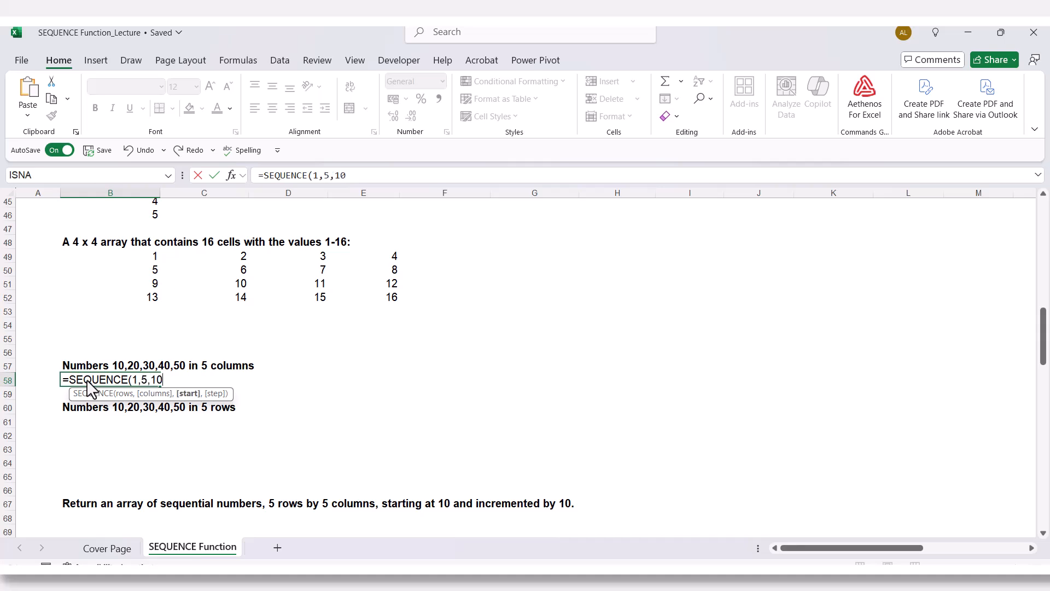
text(,10))
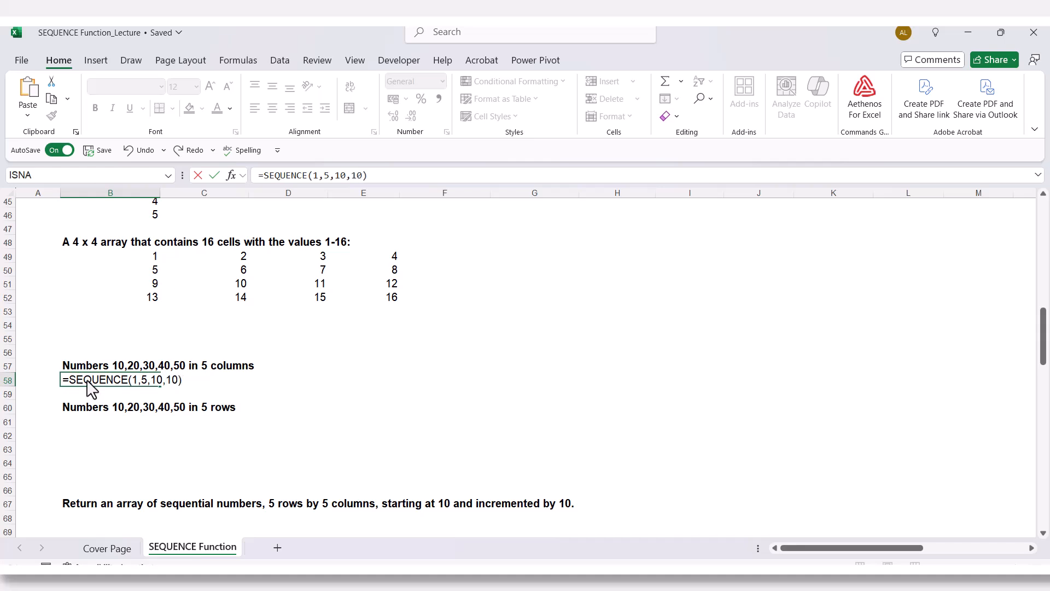
key(Return)
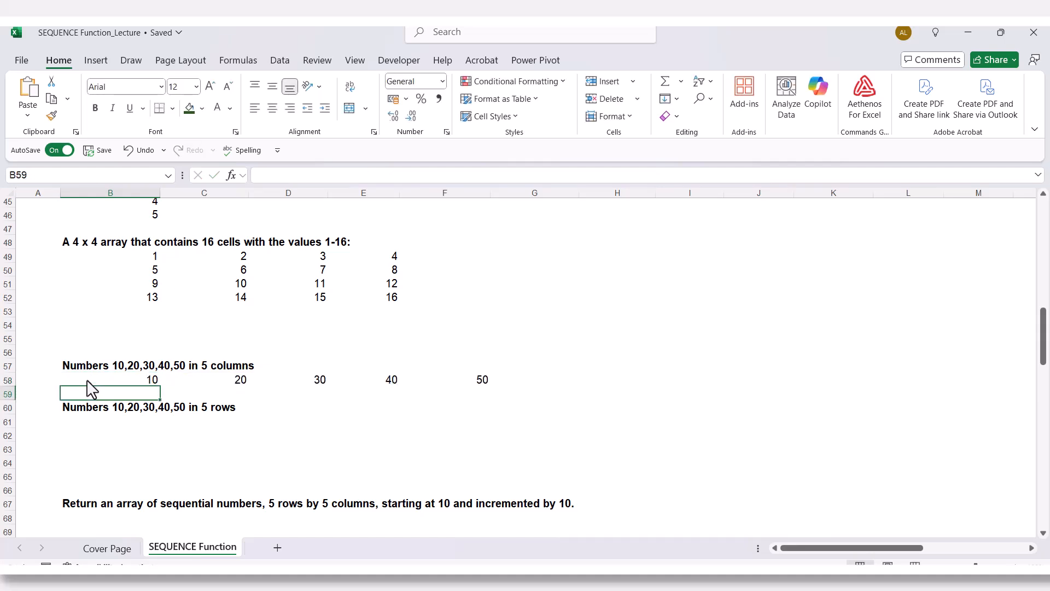
- Enter =SEQUENCE(5,1,10,10) in cell B61 under the "Numbers 10,20,30,40,50 in 5 rows" heading
click(89, 423)
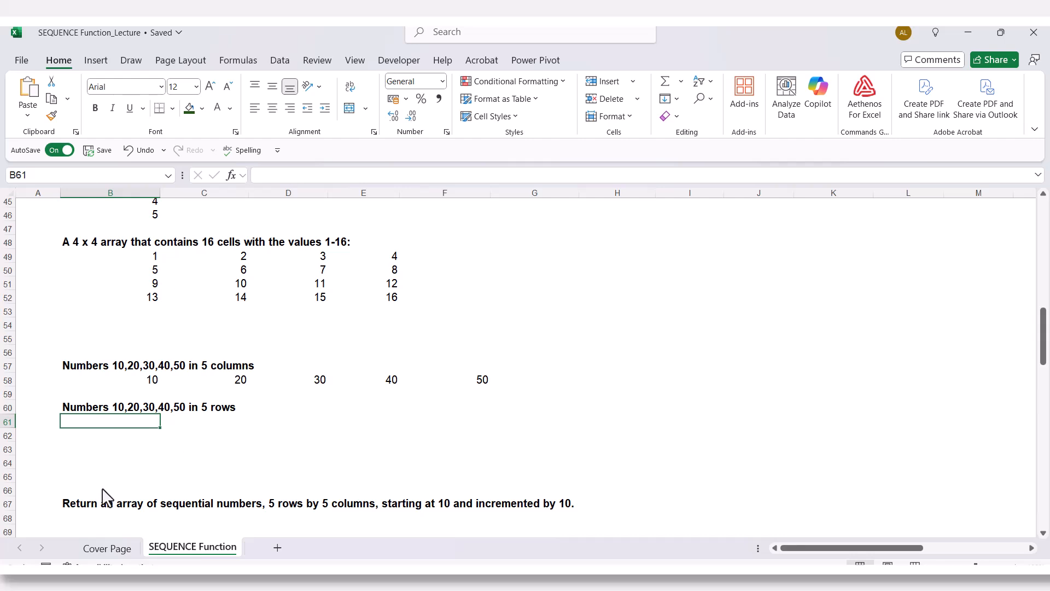
text(=seq)
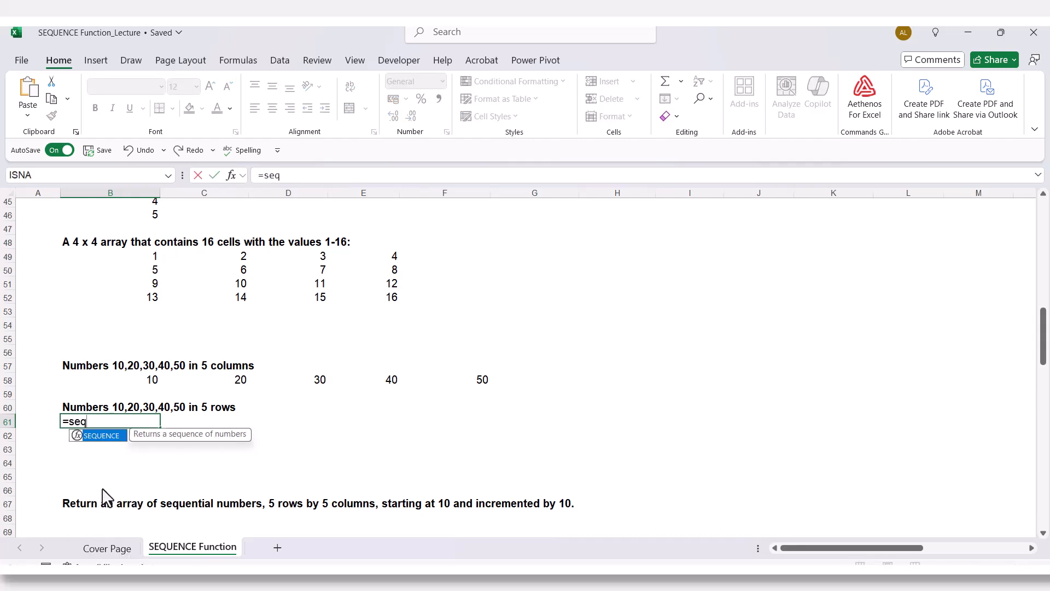
key(Tab)
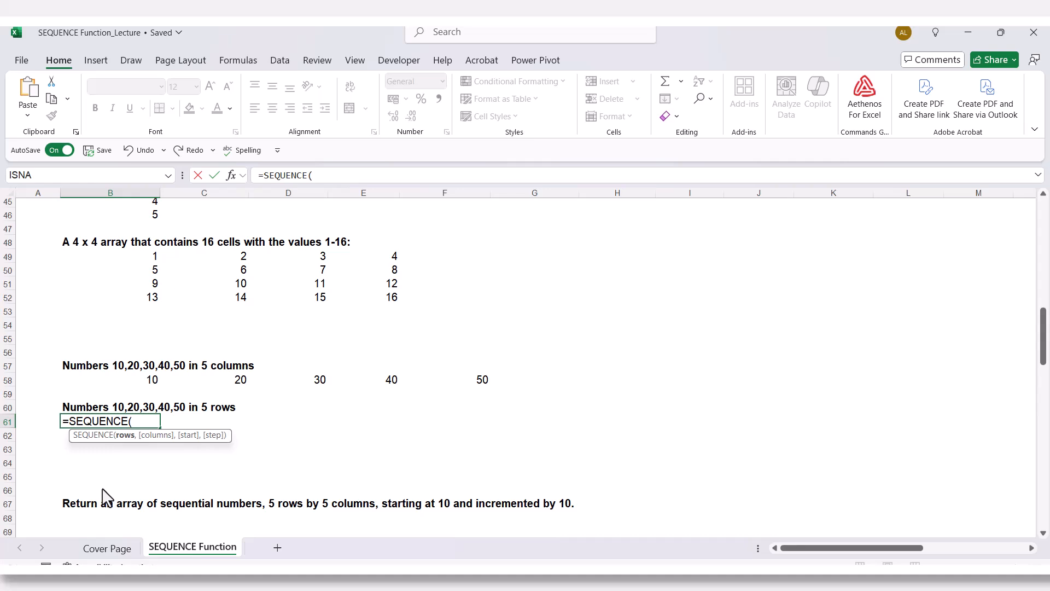
text(5,)
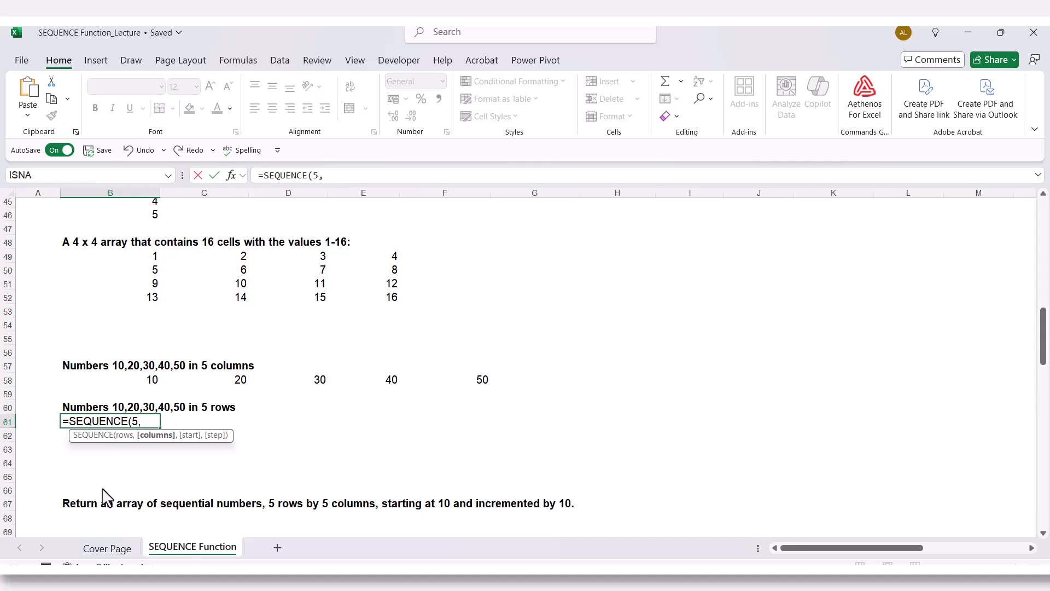
text(1,10,)
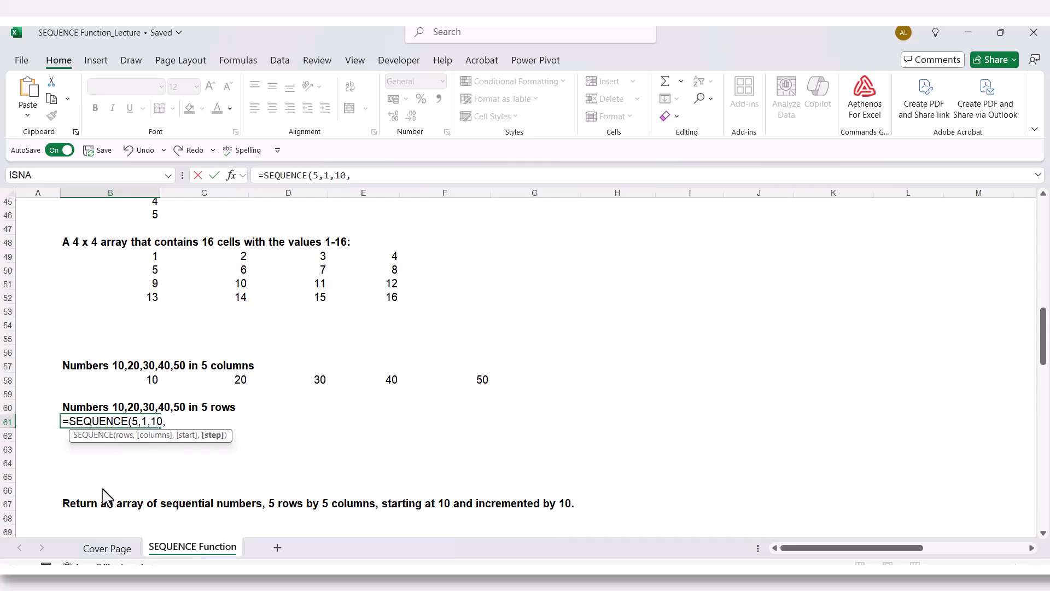
text(10))
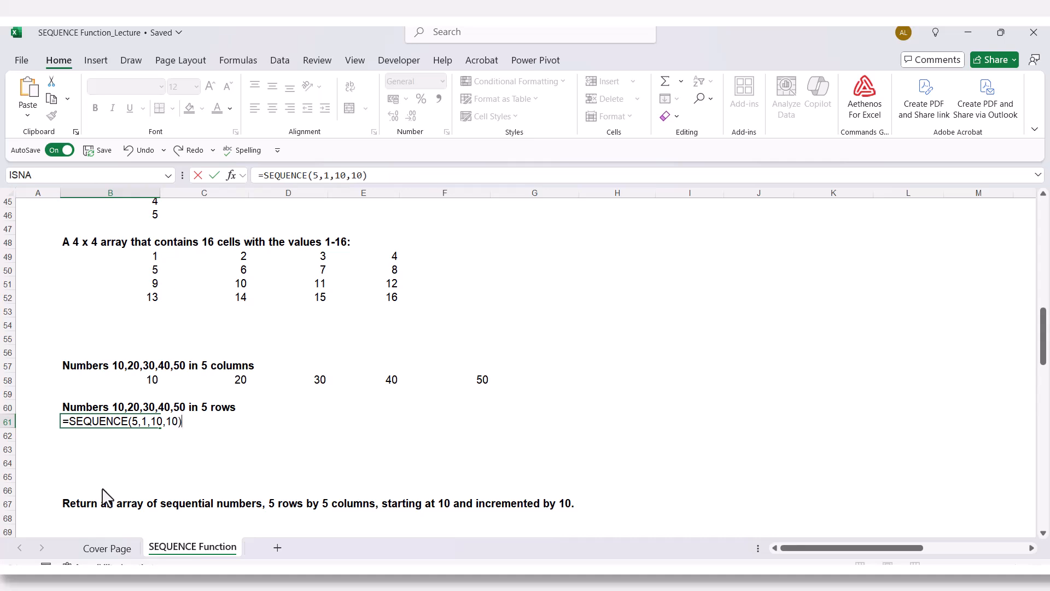
key(Return)
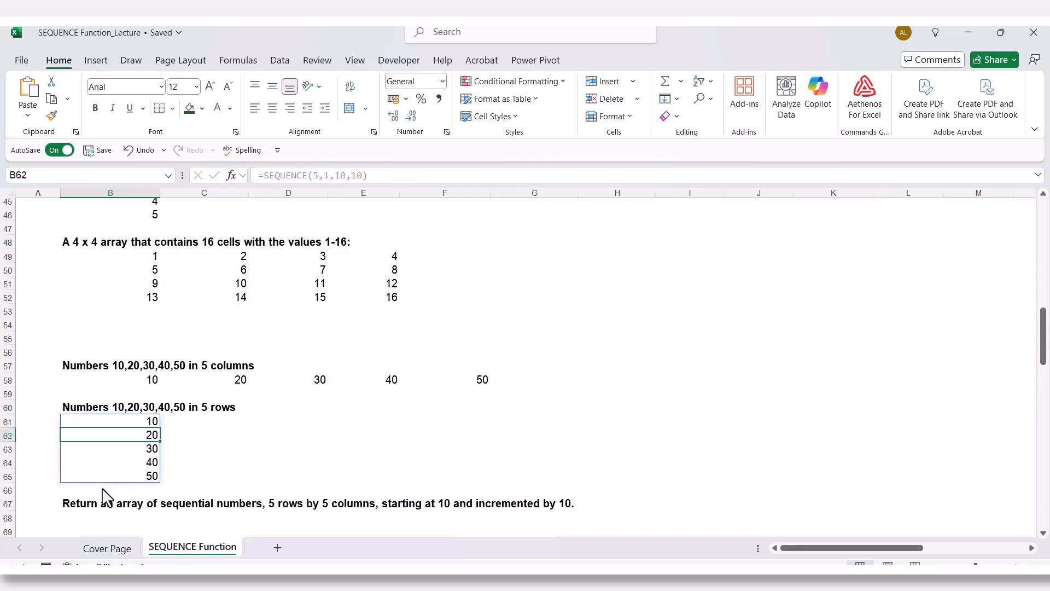
- Enter =SEQUENCE(5,5,10,10) in cell B68 under the heading for the 5 rows by 5 columns array
scroll(106, 497, down, 2)
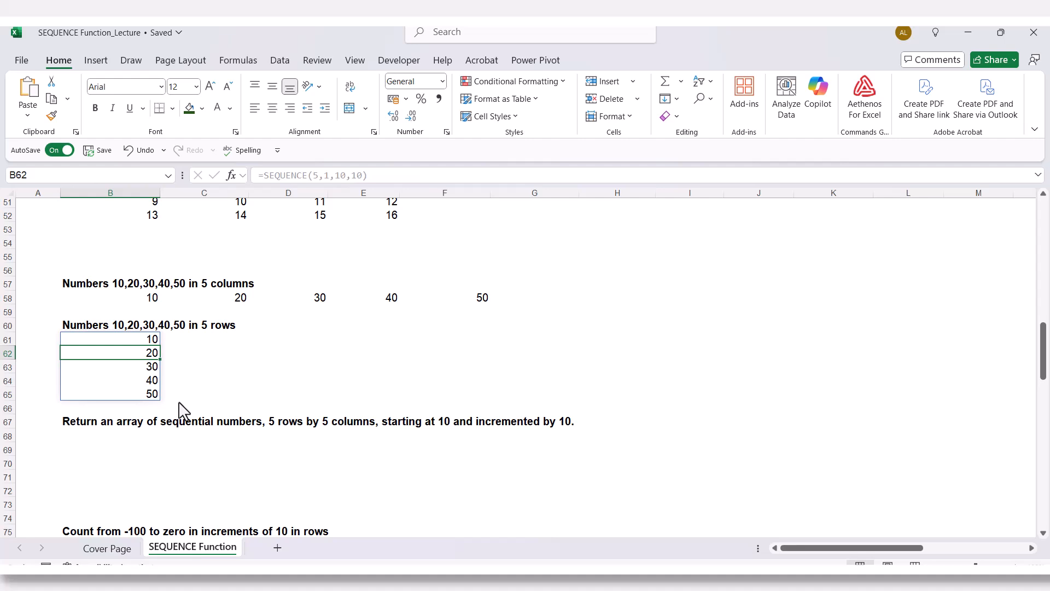
scroll(181, 410, down, 2)
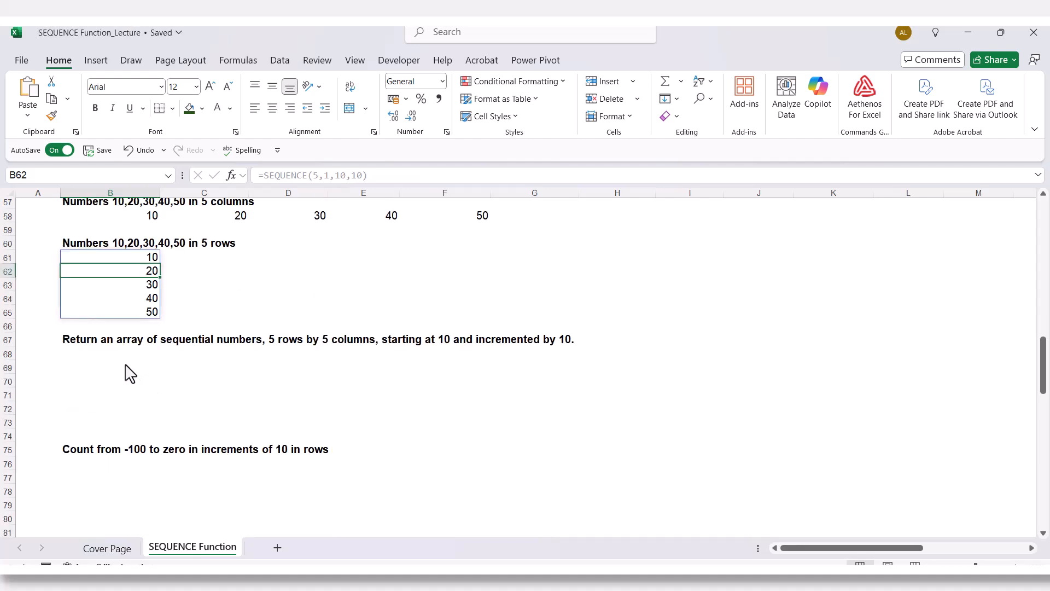
click(108, 355)
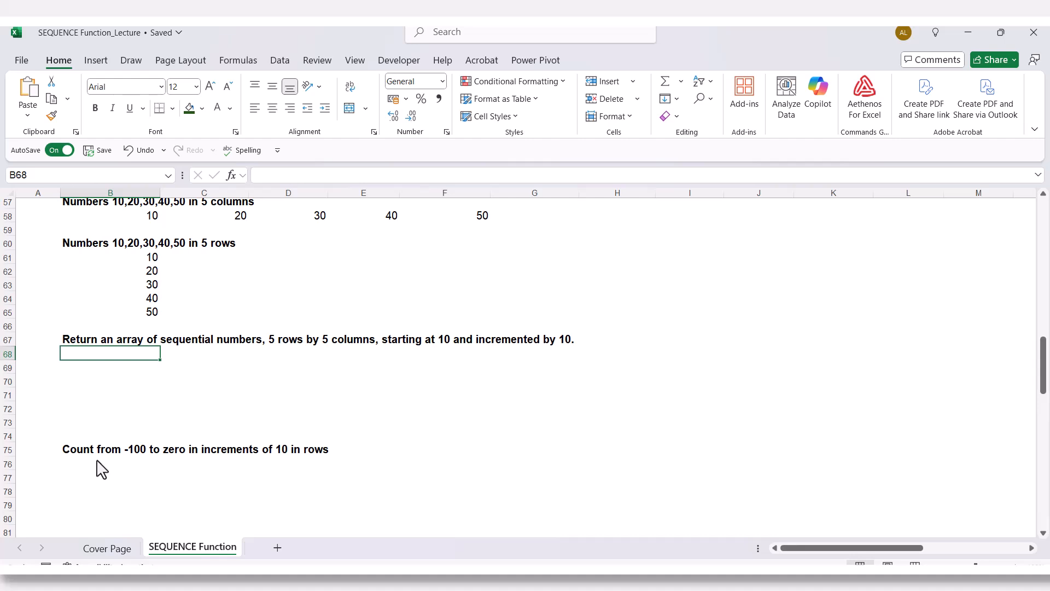
text(=seq)
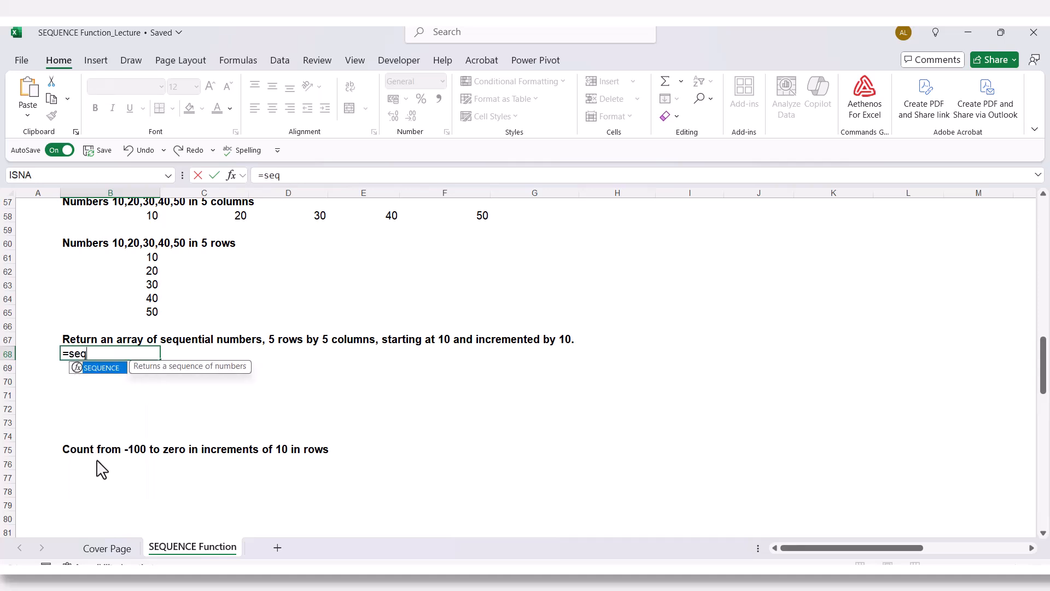
key(Tab)
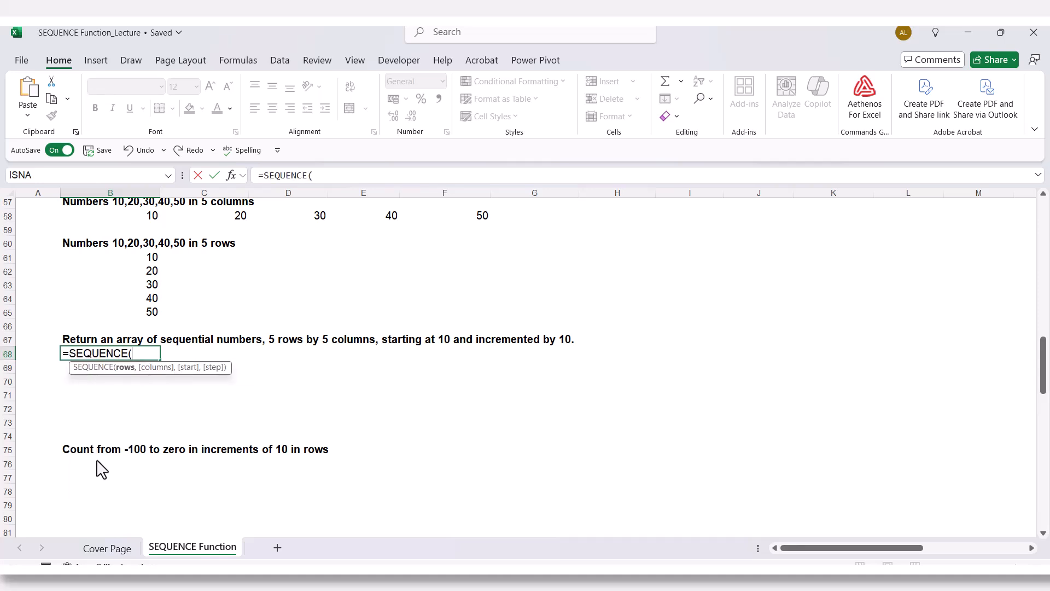
text(5,)
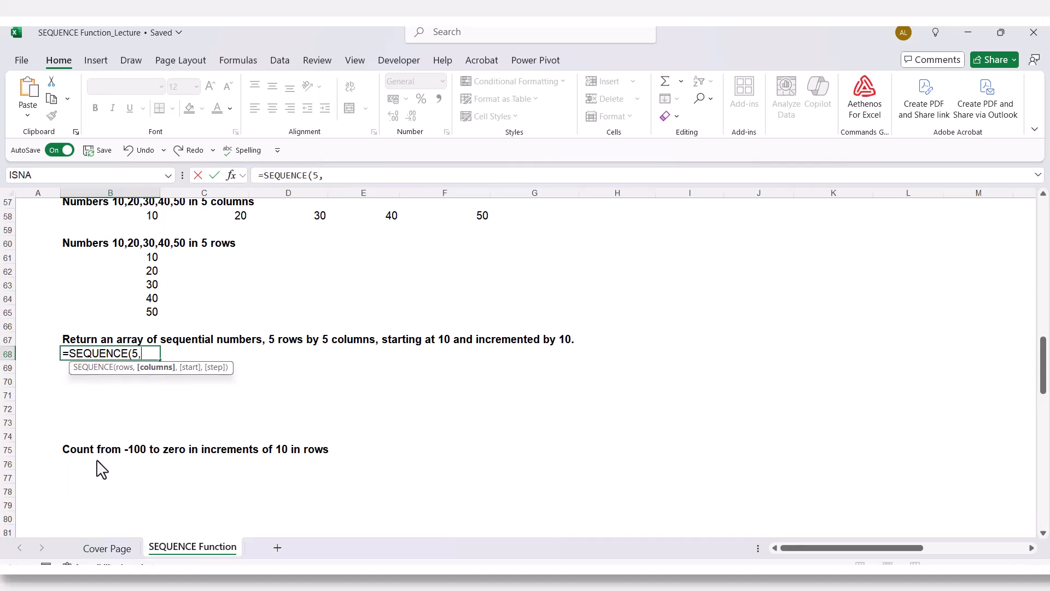
text(5,10)
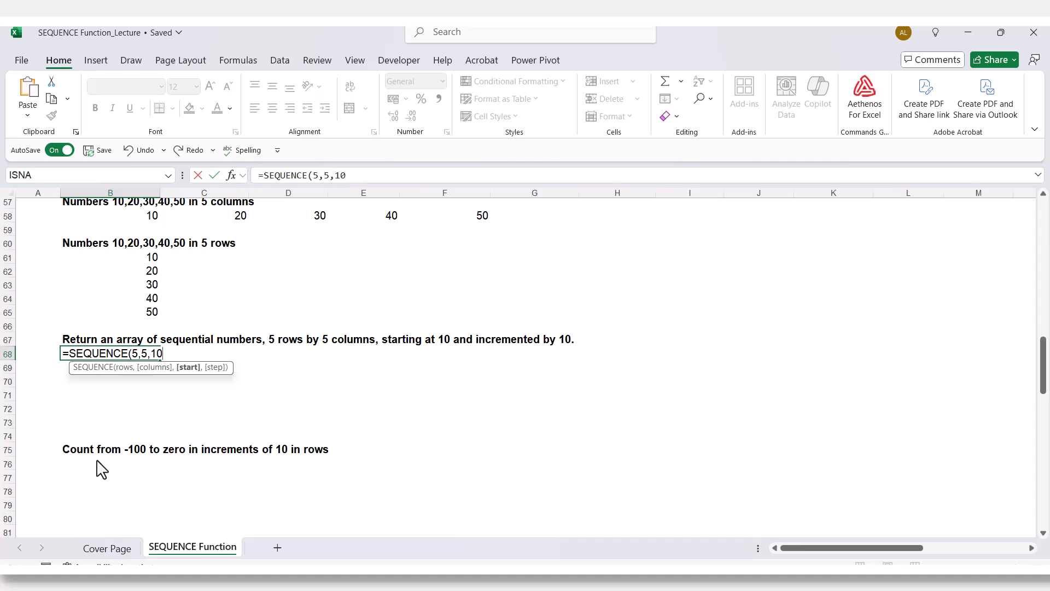
text(,10))
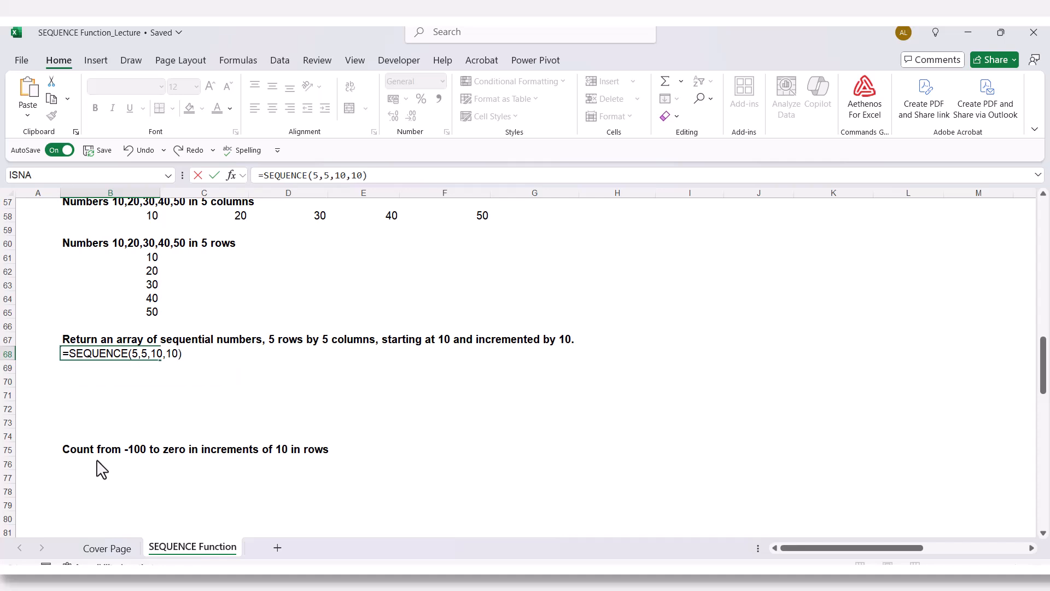
key(Return)
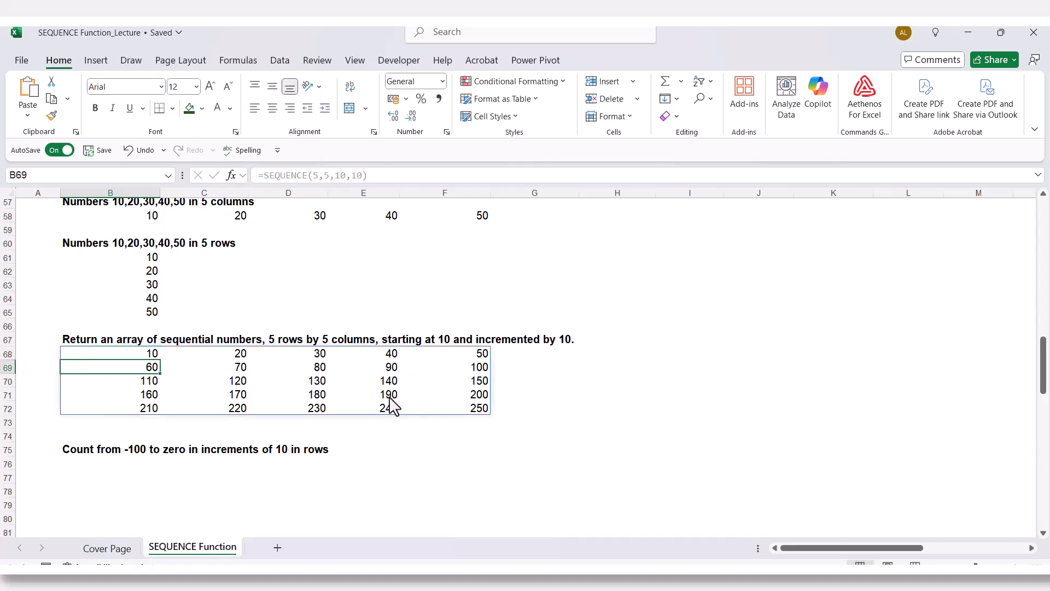
- Enter =SEQUENCE(11,1,-100,10) in cell B76 under "Count from -100 to zero in increments of 10 in rows" and inspect the list's last cell
scroll(276, 394, down, 3)
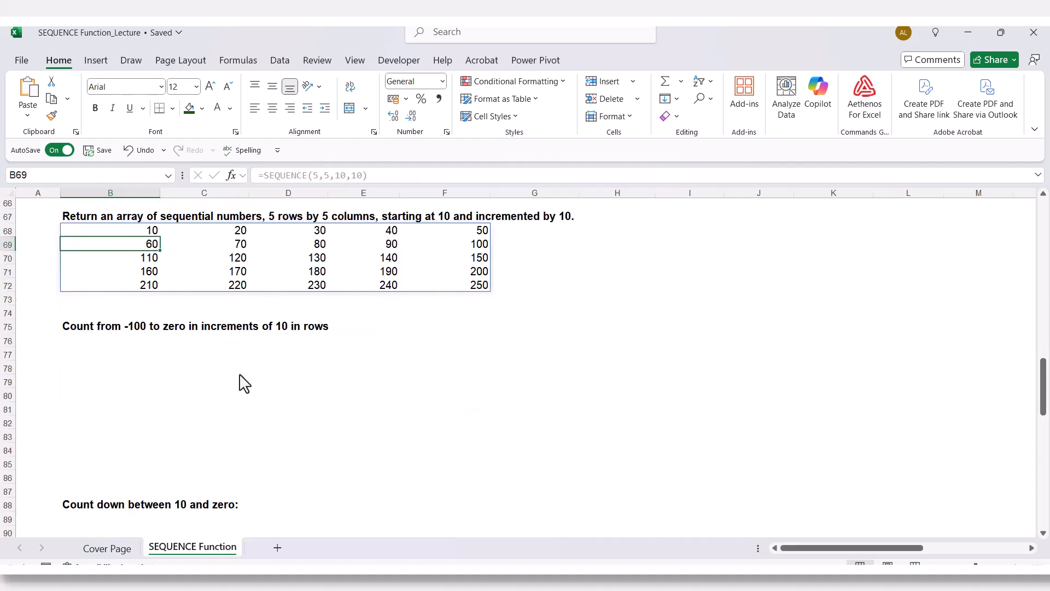
click(156, 340)
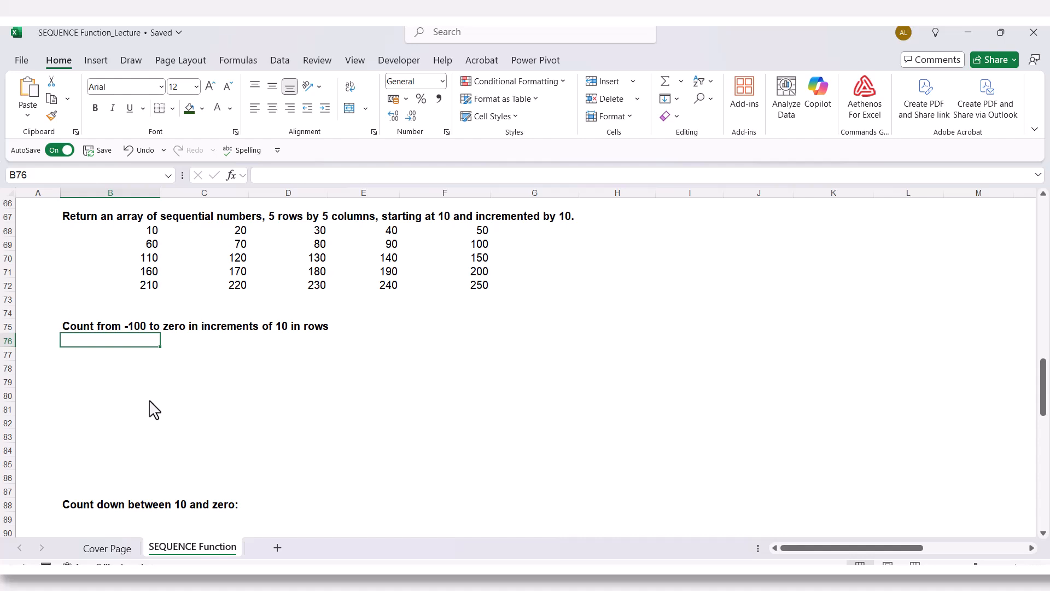
text(=)
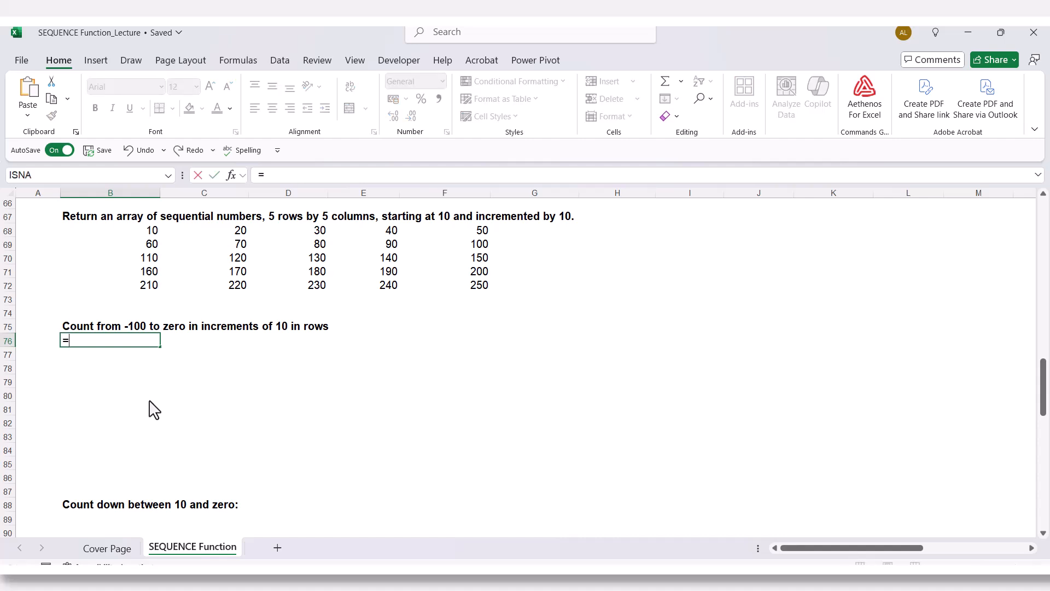
text(seq)
key(Tab)
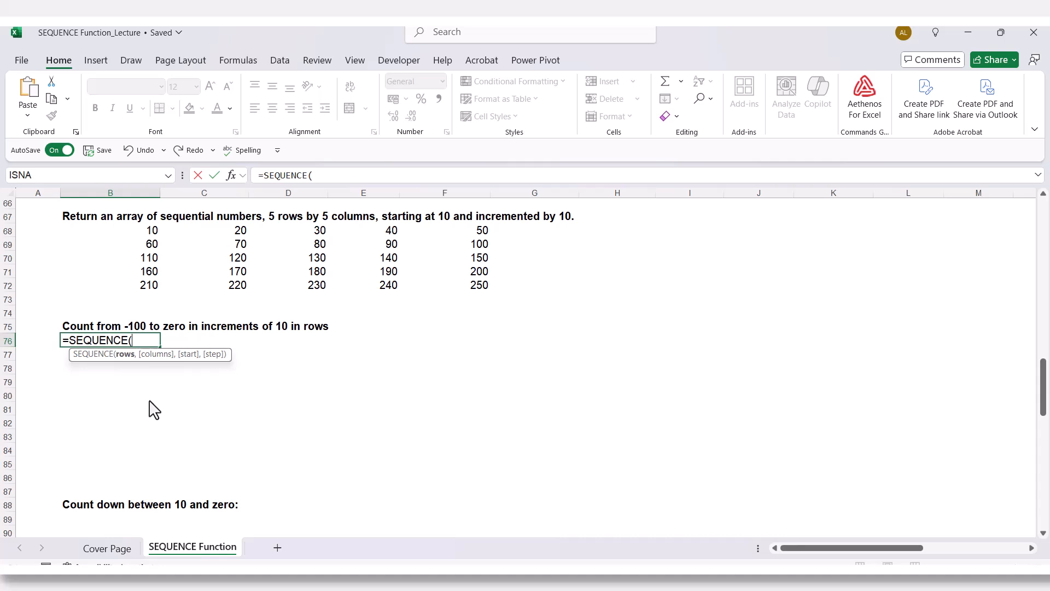
text(11,)
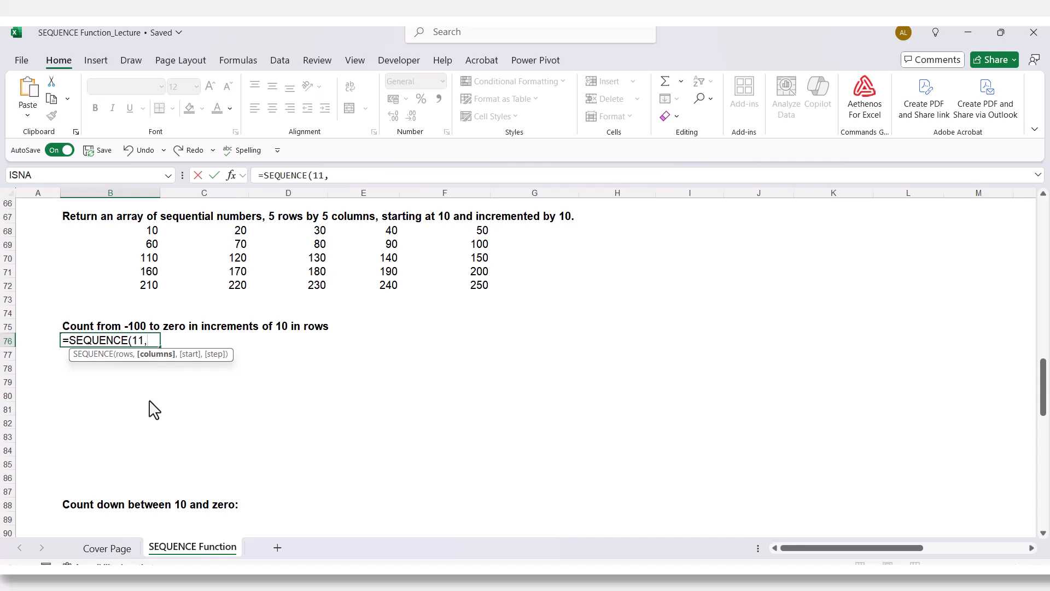
text(1,-100)
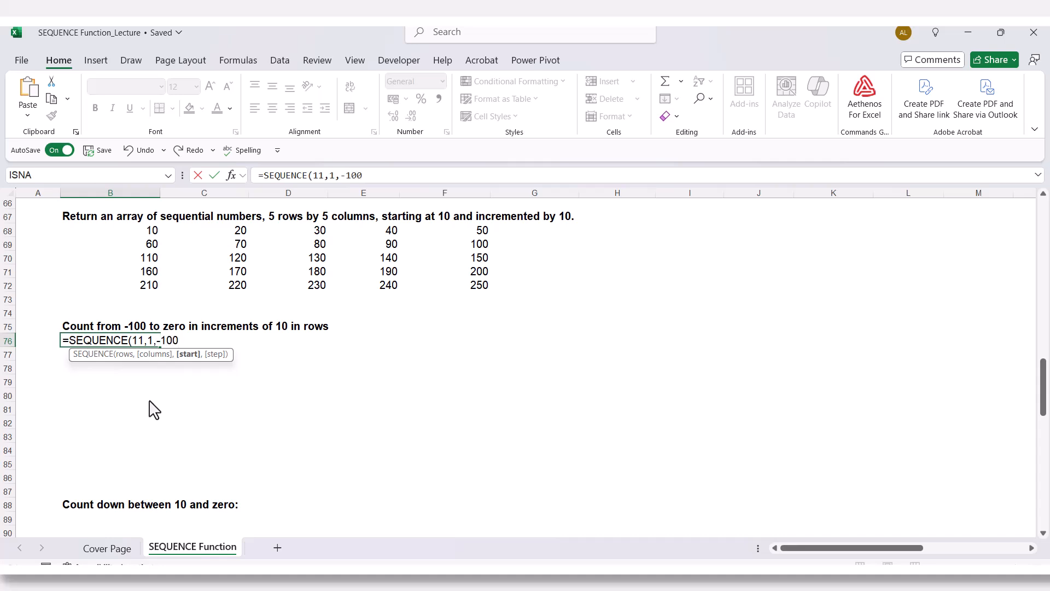
text(,10)
text())
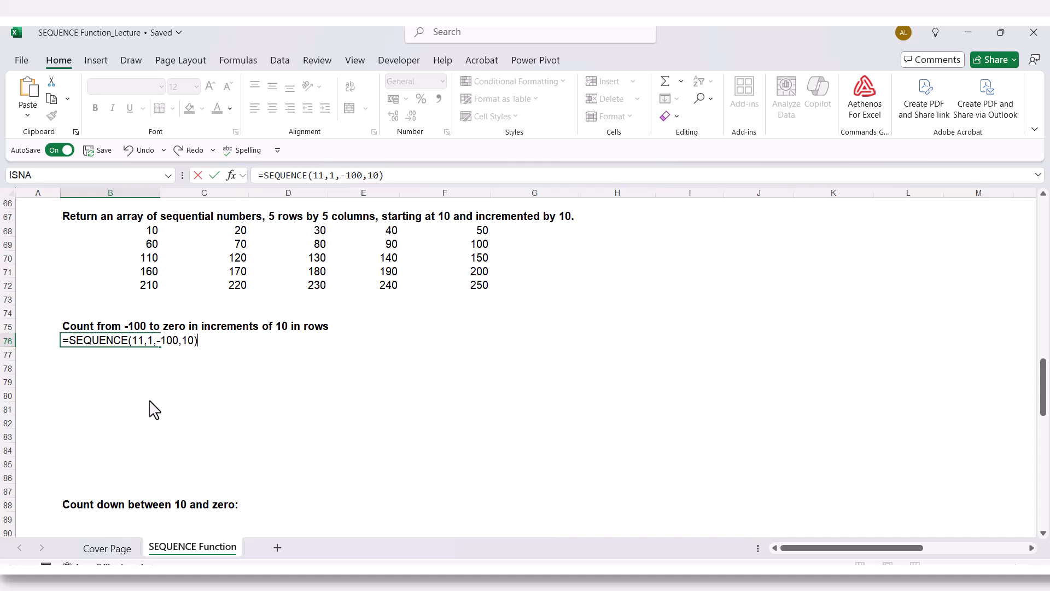
key(Return)
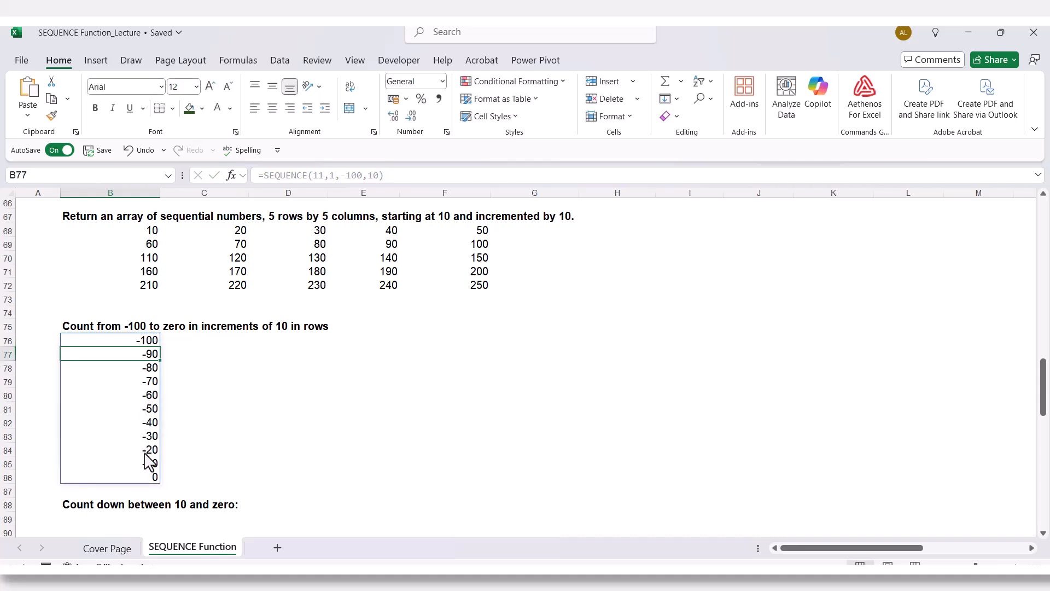
click(148, 478)
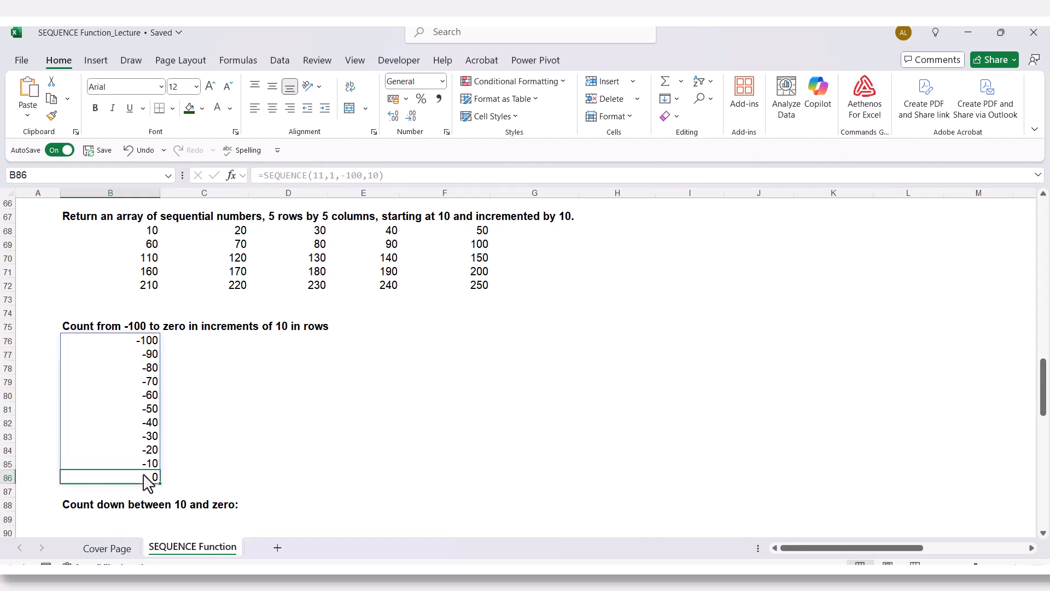
- Enter =SEQUENCE(1,11,10,-1) in cell B89 under "Count down between 10 and zero" and inspect the row's last cell
scroll(264, 445, down, 4)
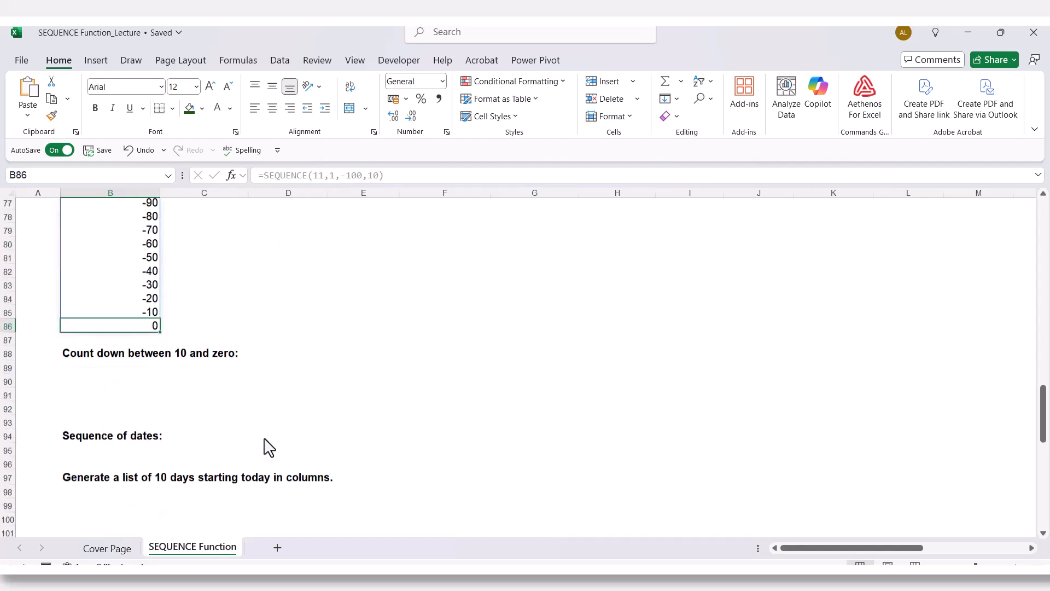
click(87, 358)
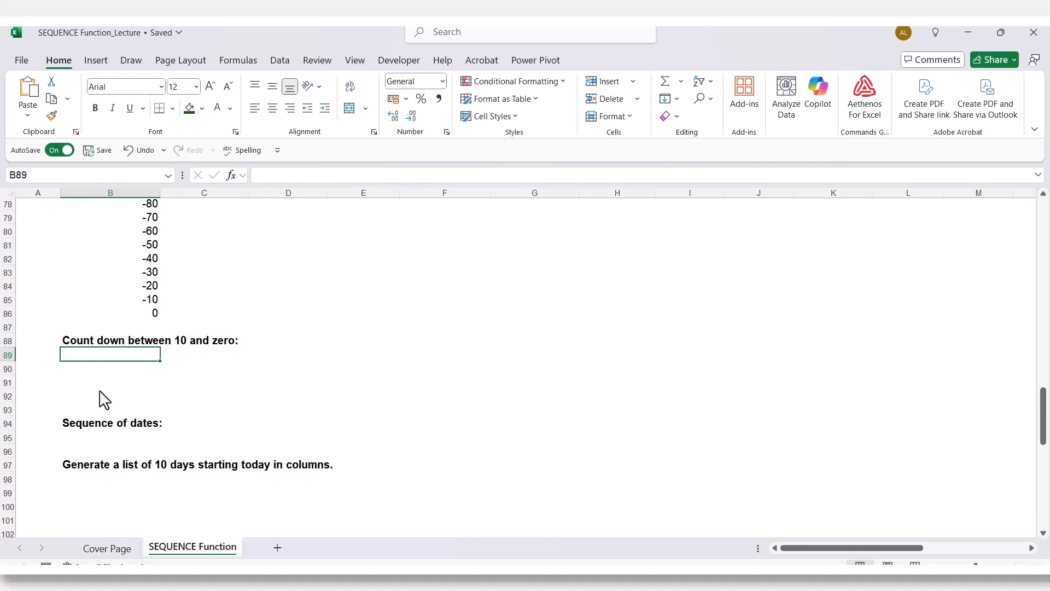
text(=)
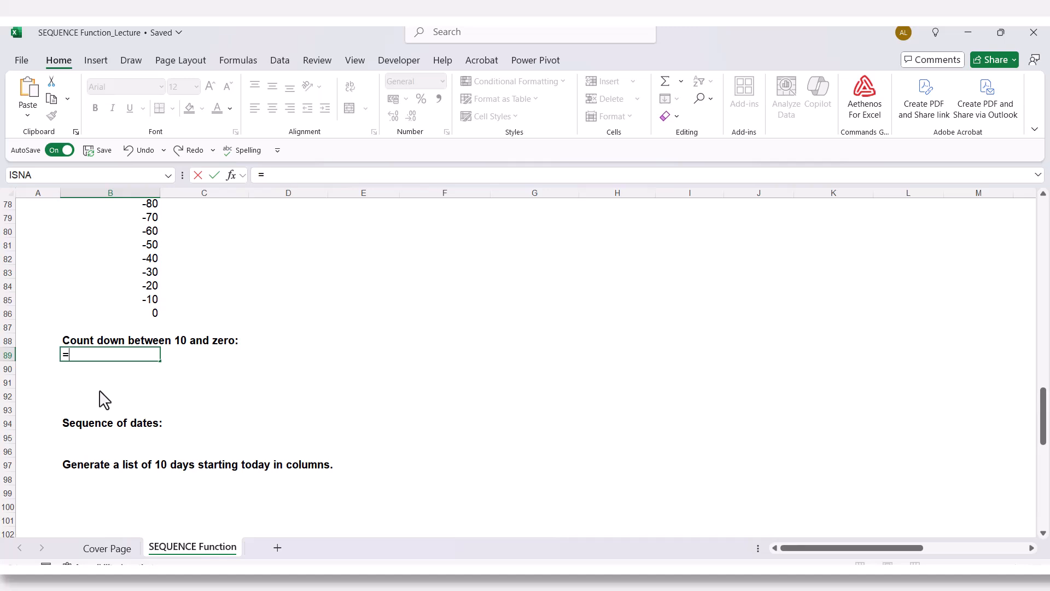
text(seq)
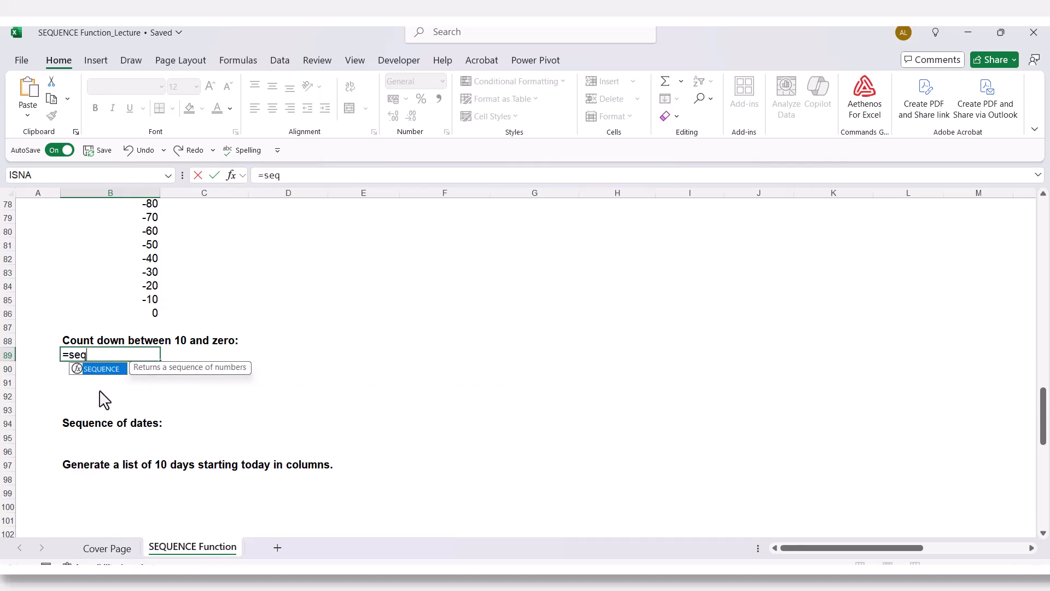
key(Tab)
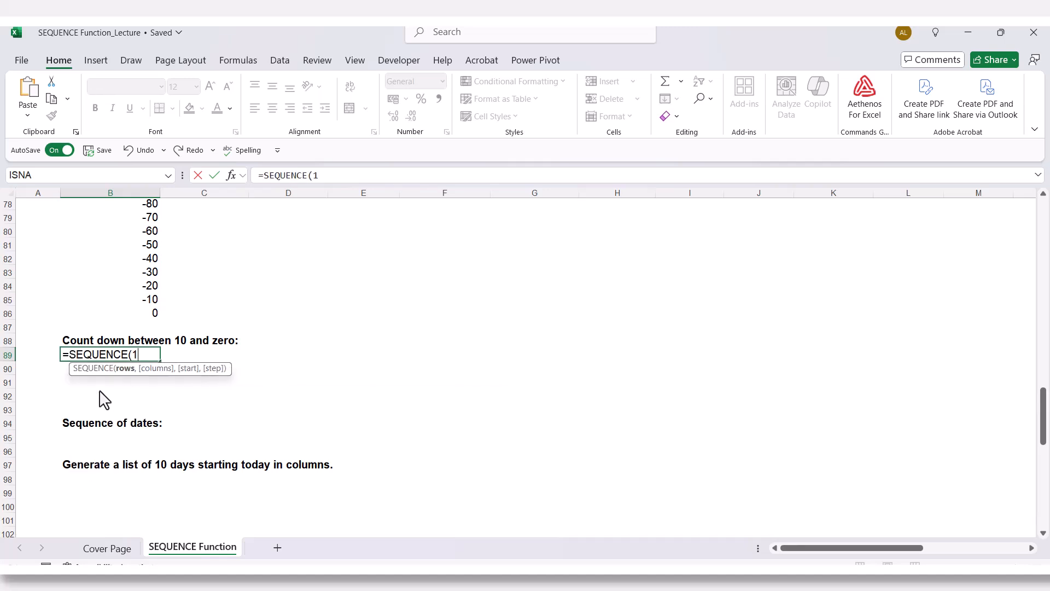
text(1,)
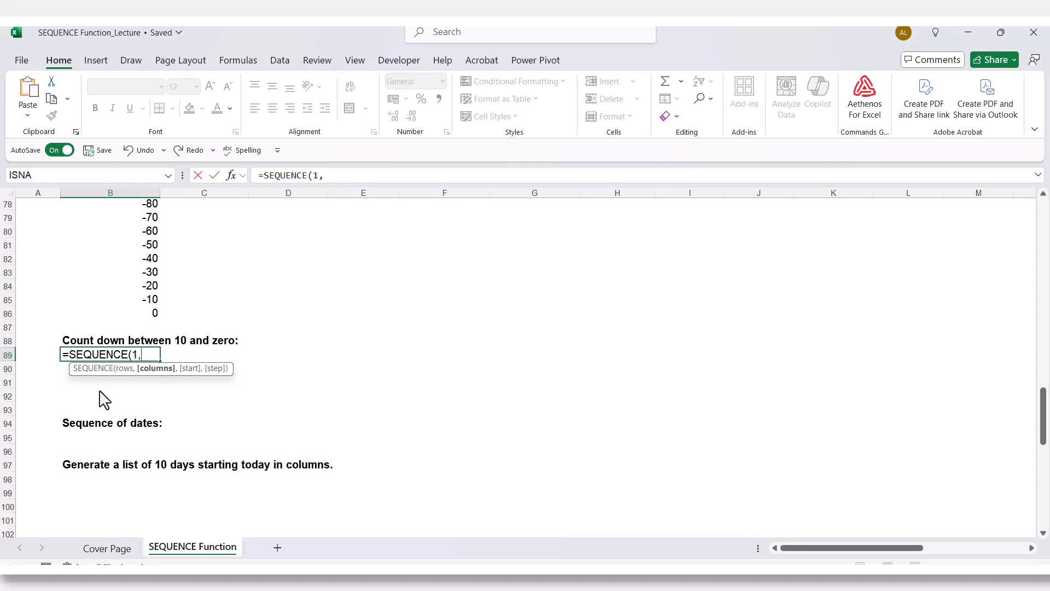
text(11)
text(,10)
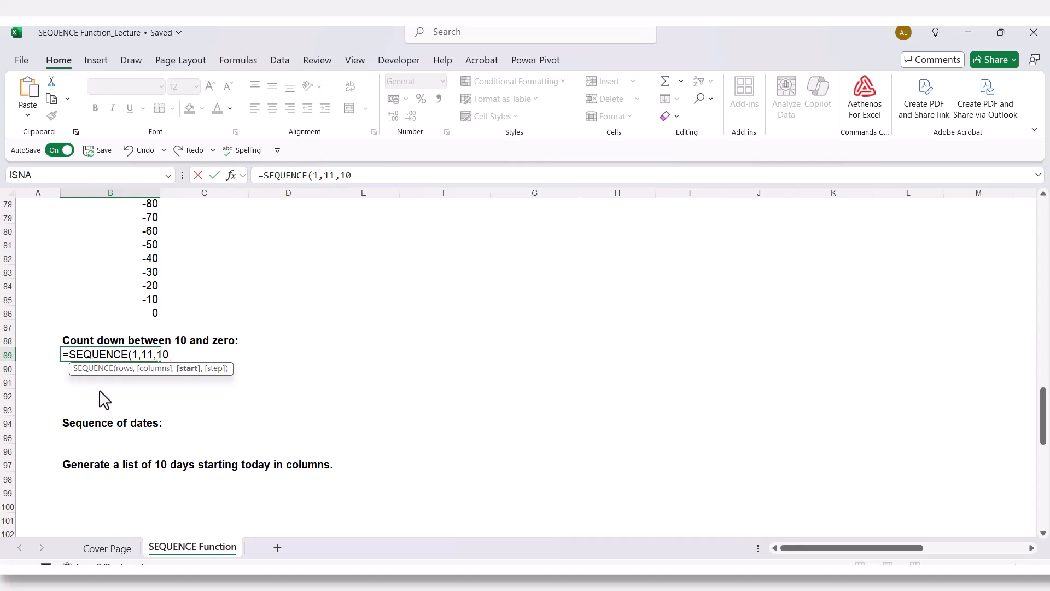
text(,-1)
text())
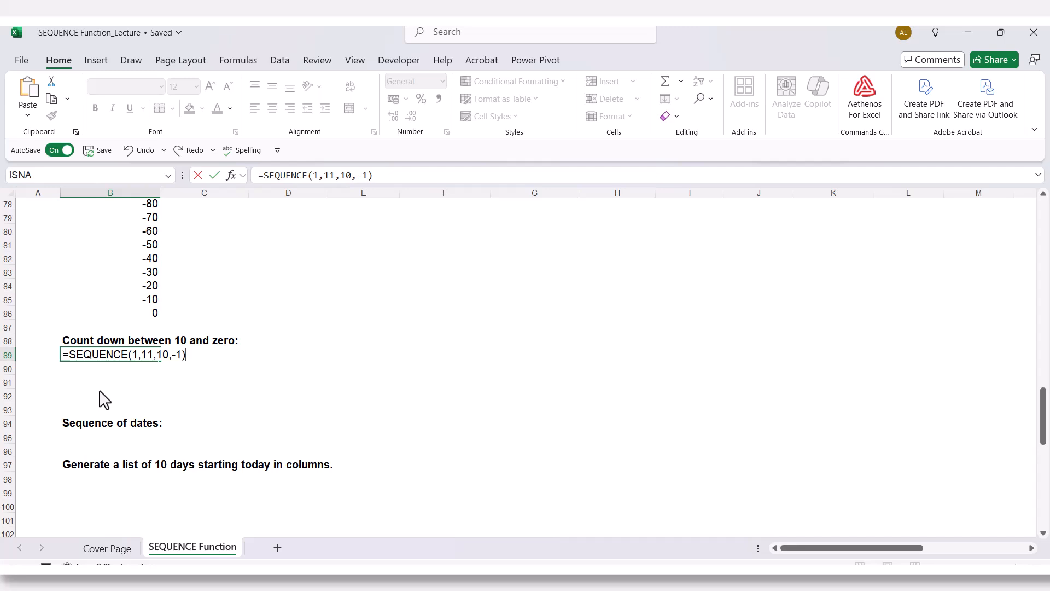
key(Return)
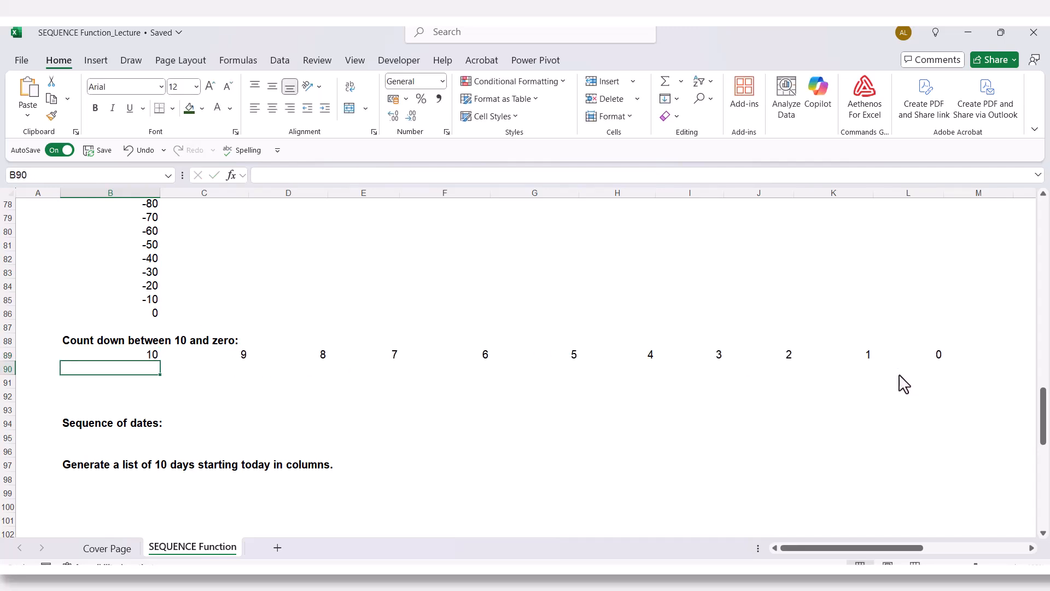
click(936, 358)
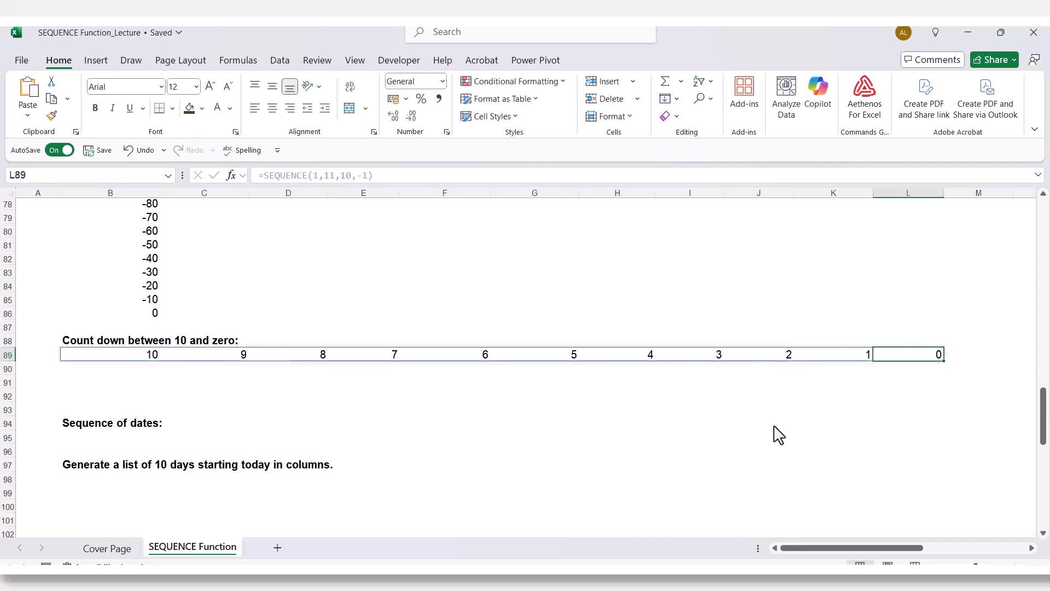
- Enter =SEQUENCE(1,10,TODAY(),1) in cell B98 under "Generate a list of 10 days starting today in columns"
click(110, 396)
scroll(111, 372, down, 4)
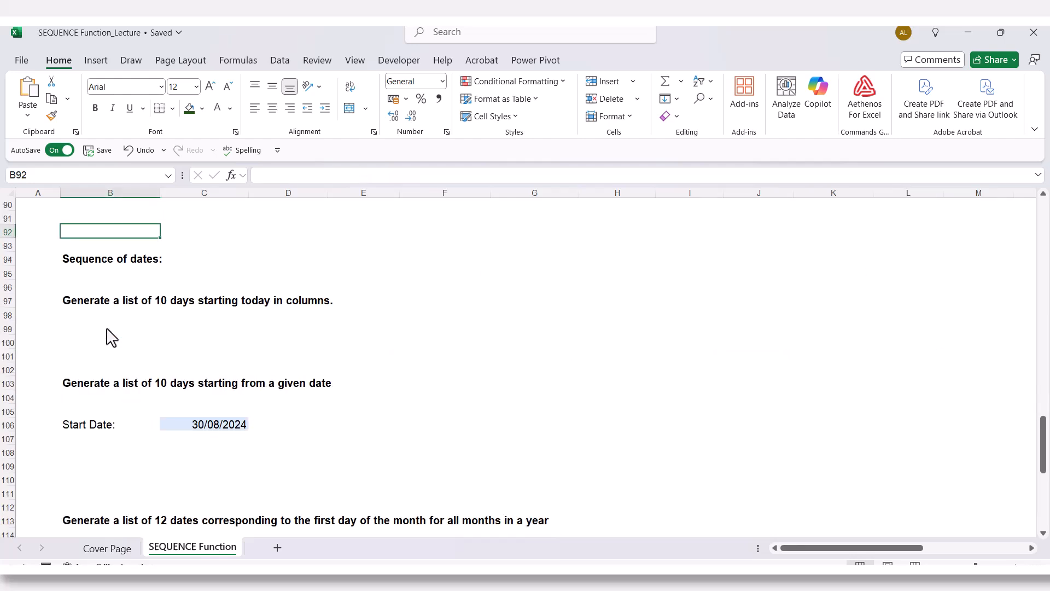
click(107, 262)
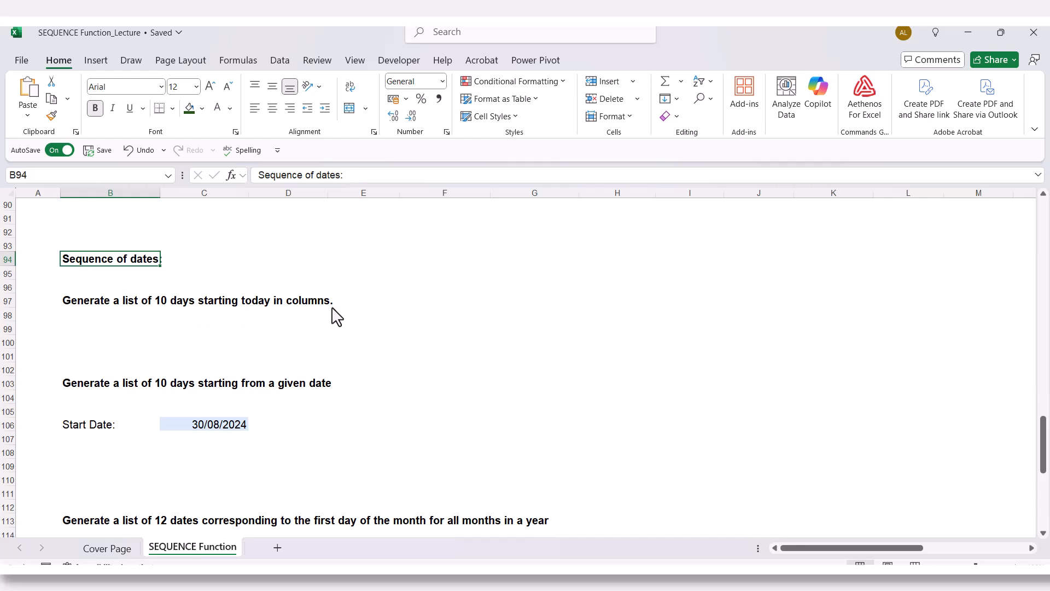
click(99, 317)
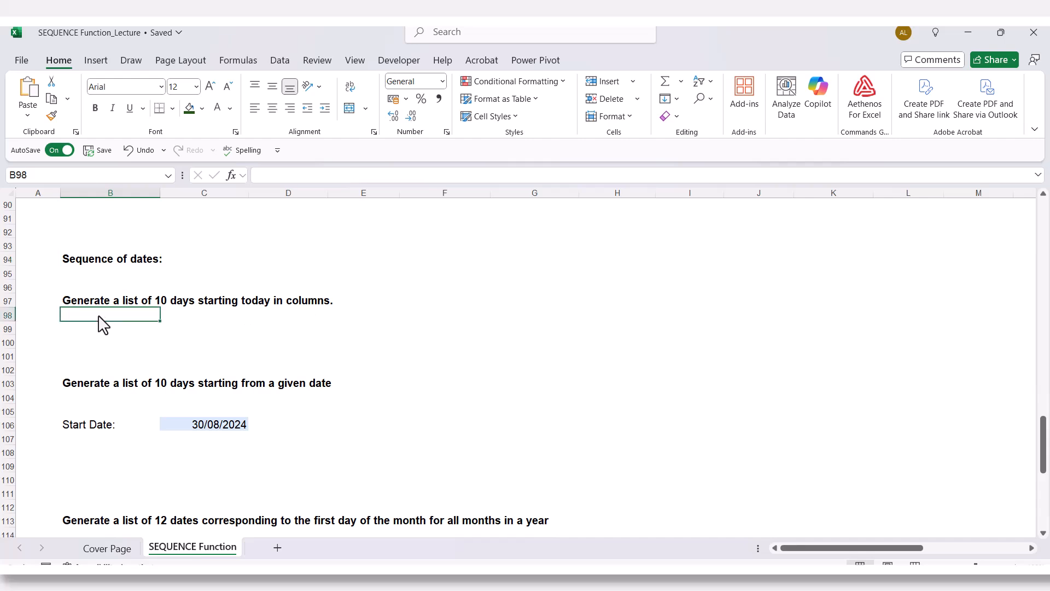
text(=)
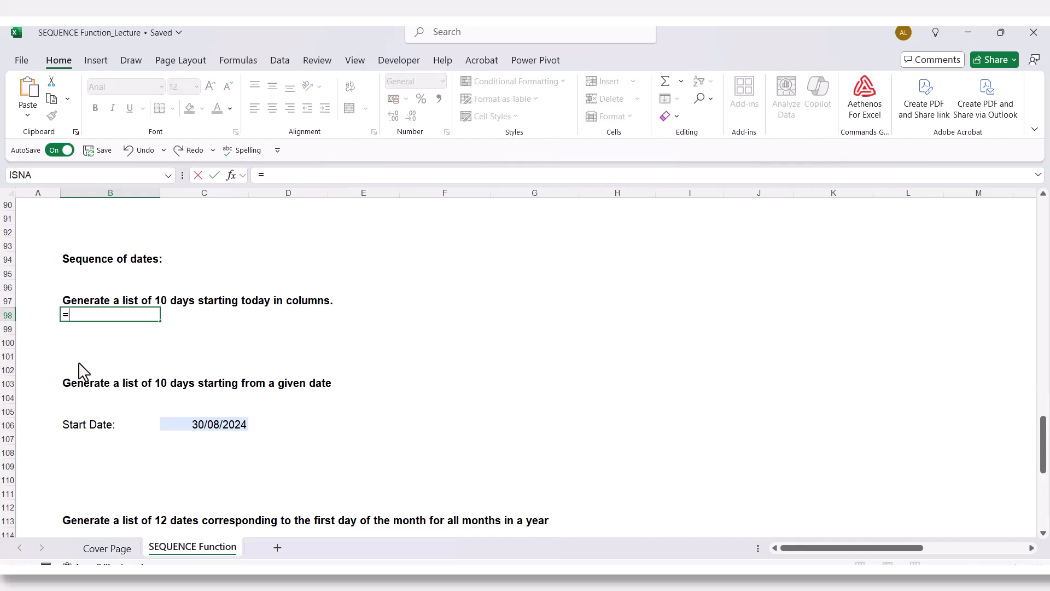
text(seq)
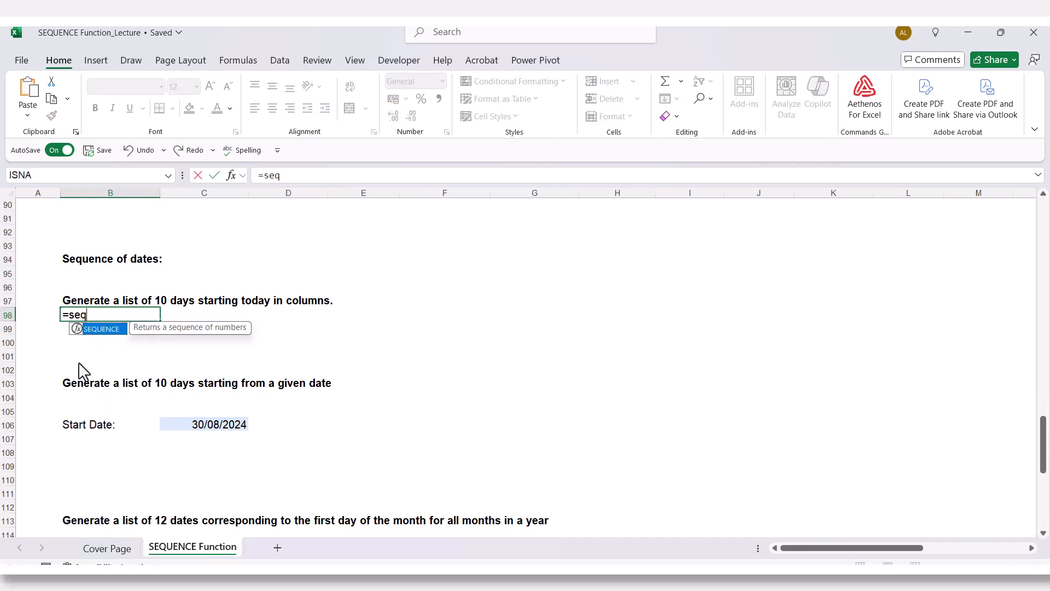
key(Tab)
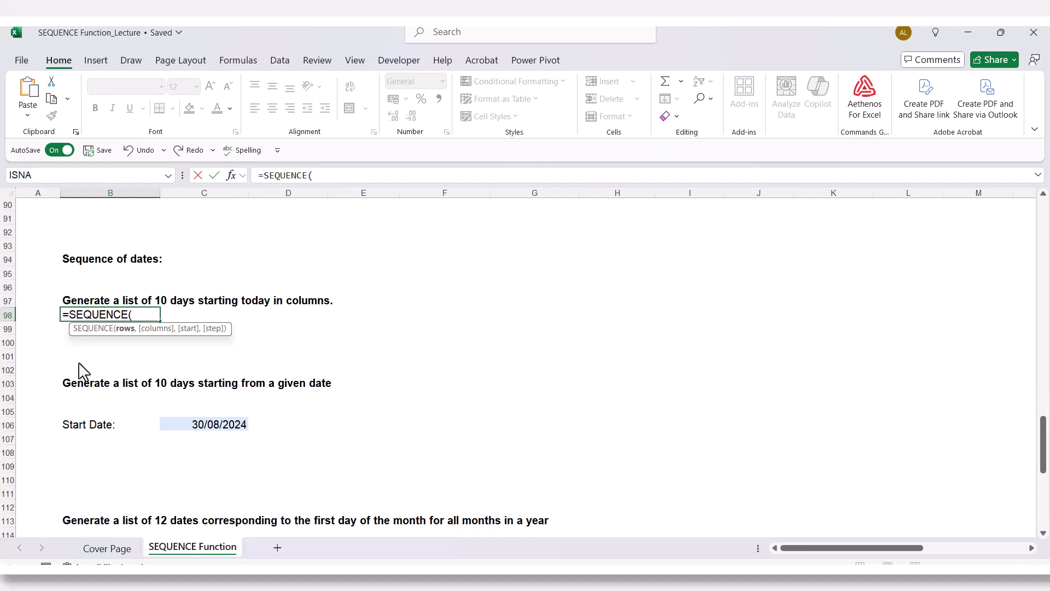
text(1,10,)
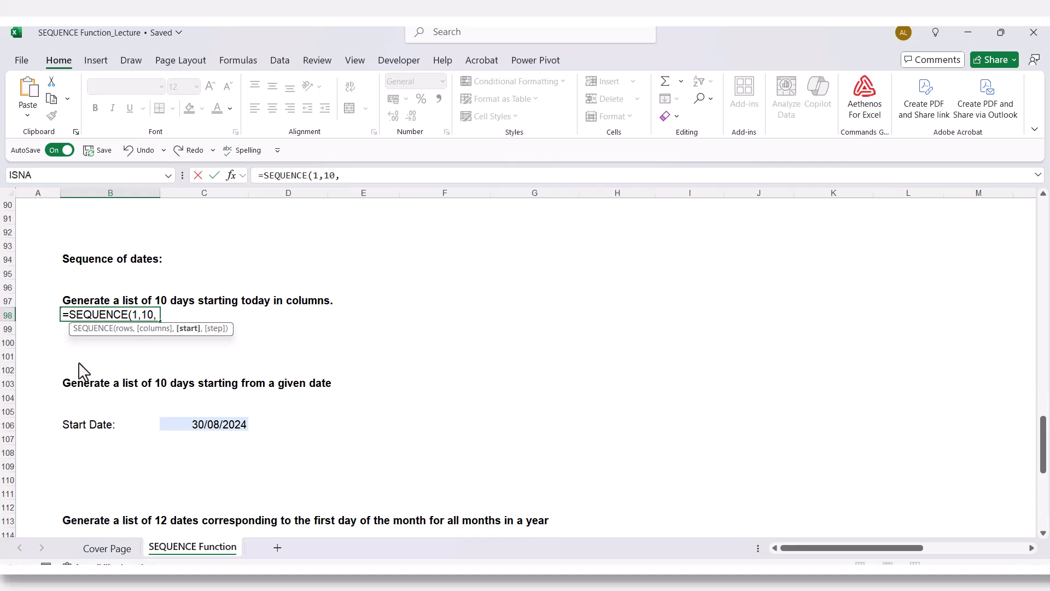
text(TO)
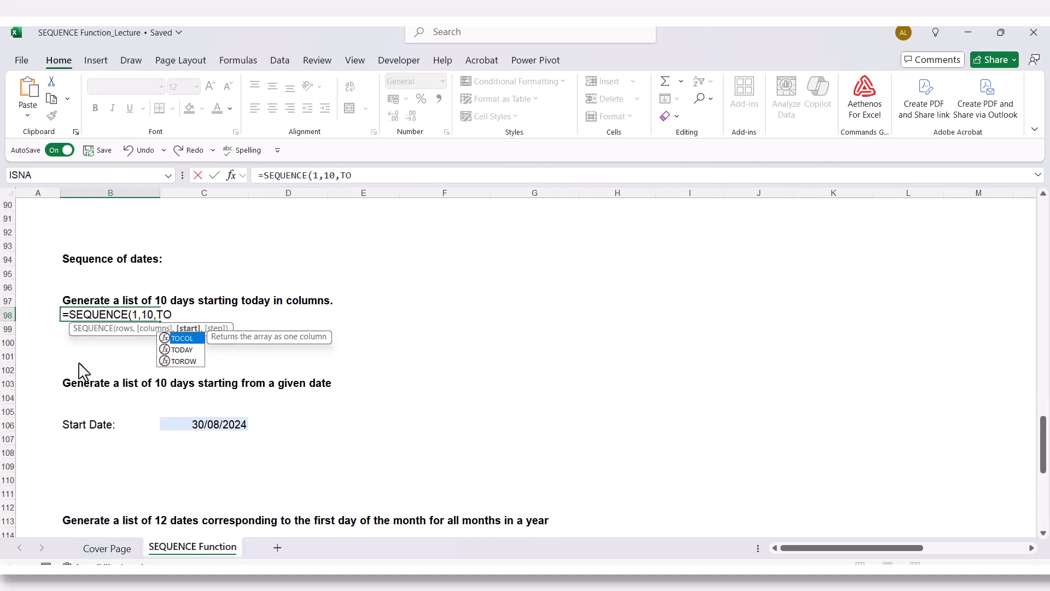
text(DA)
key(BackSpace)
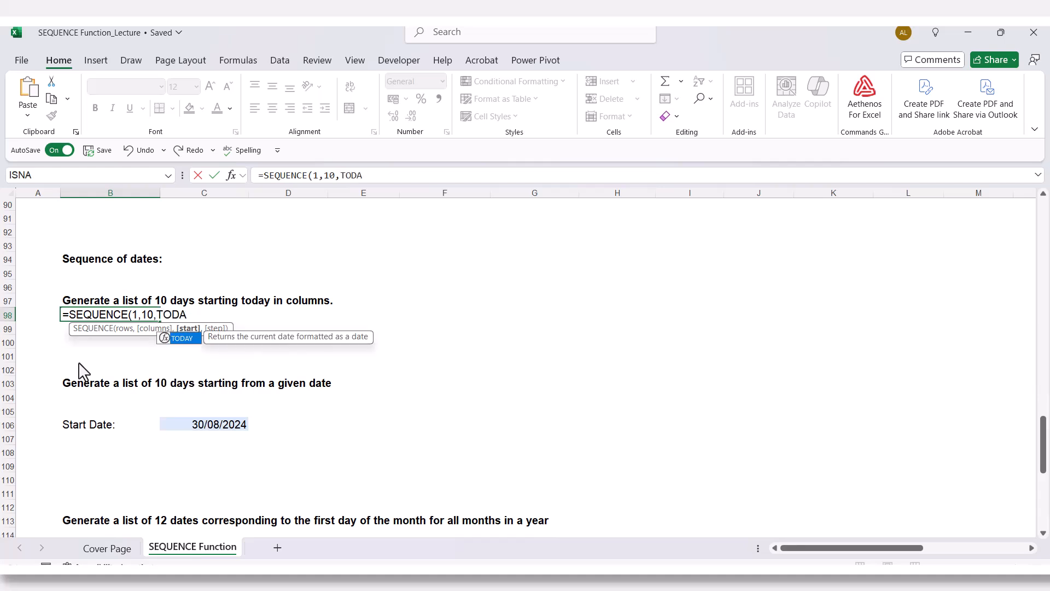
key(Tab)
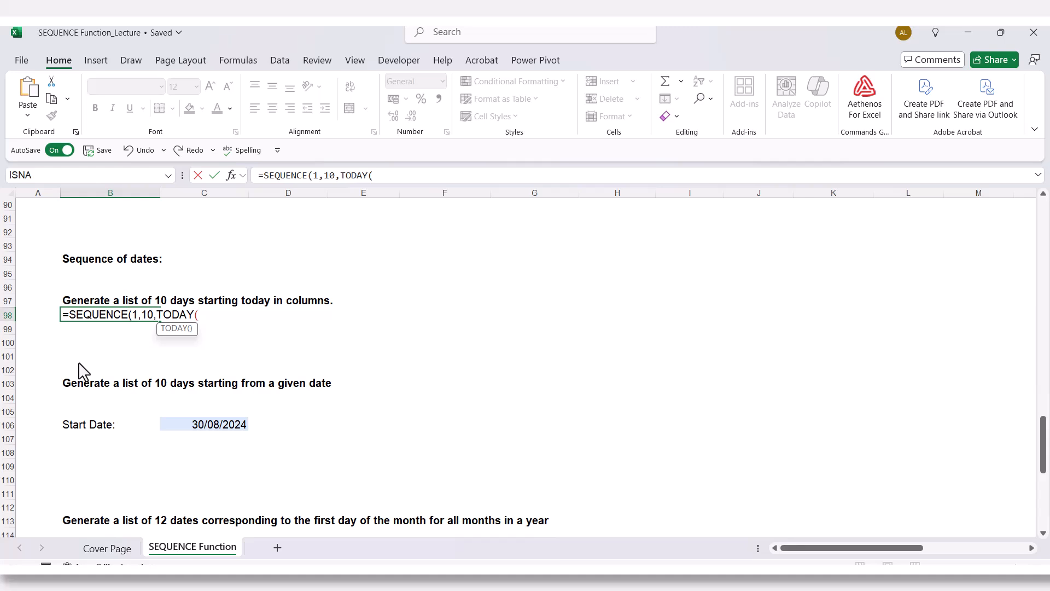
text())
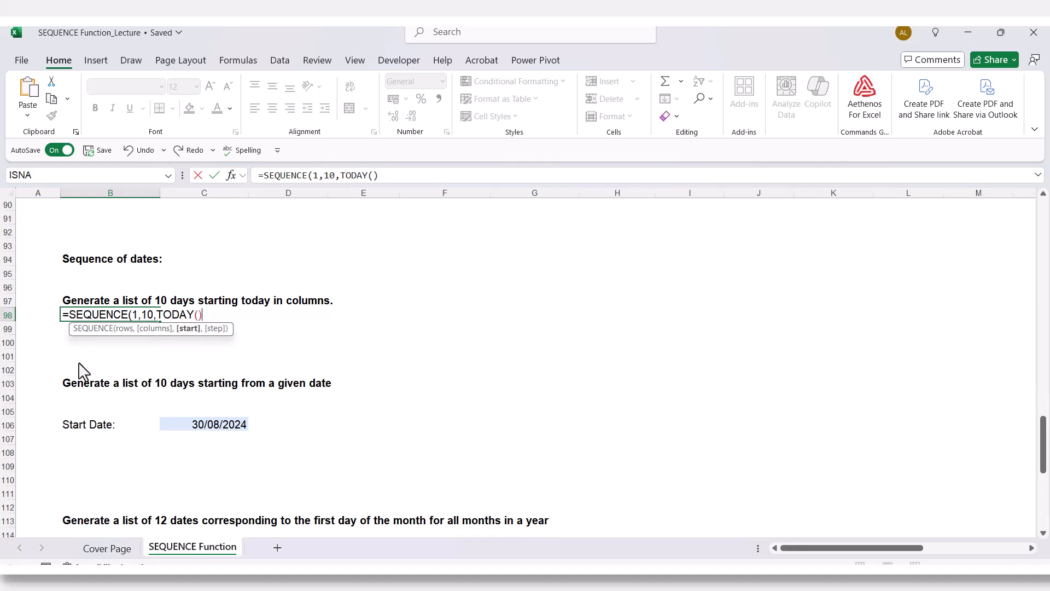
text(,1))
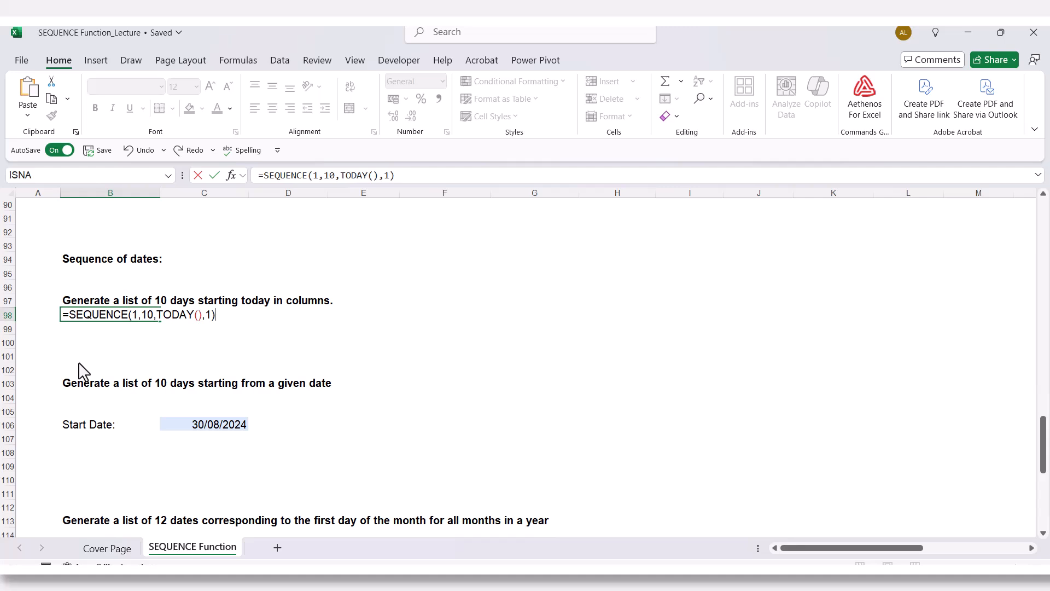
key(Return)
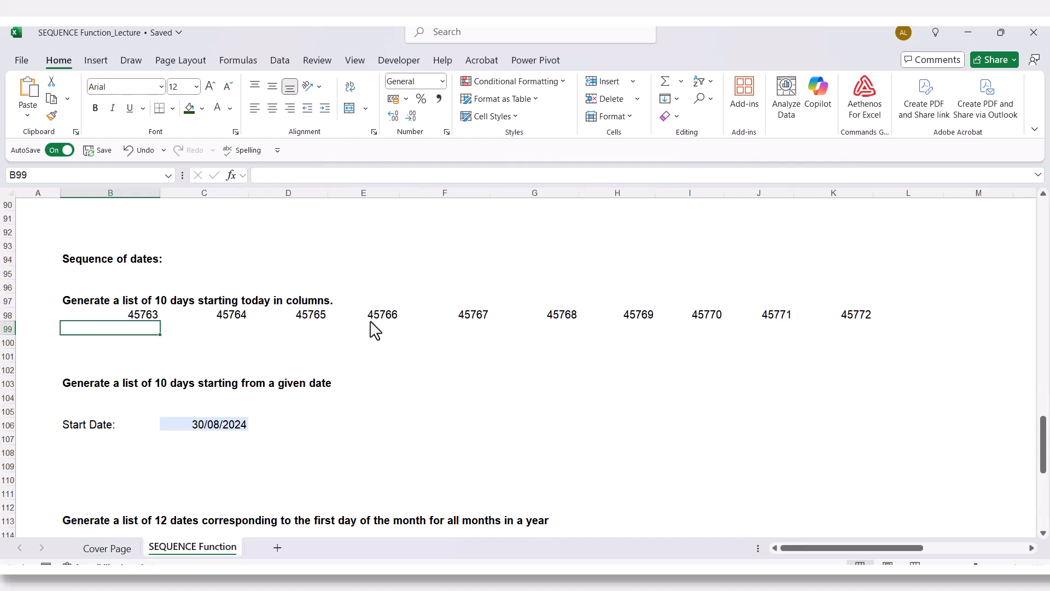
- Format the ten generated values in B98:K98 as Short Date
click(141, 322)
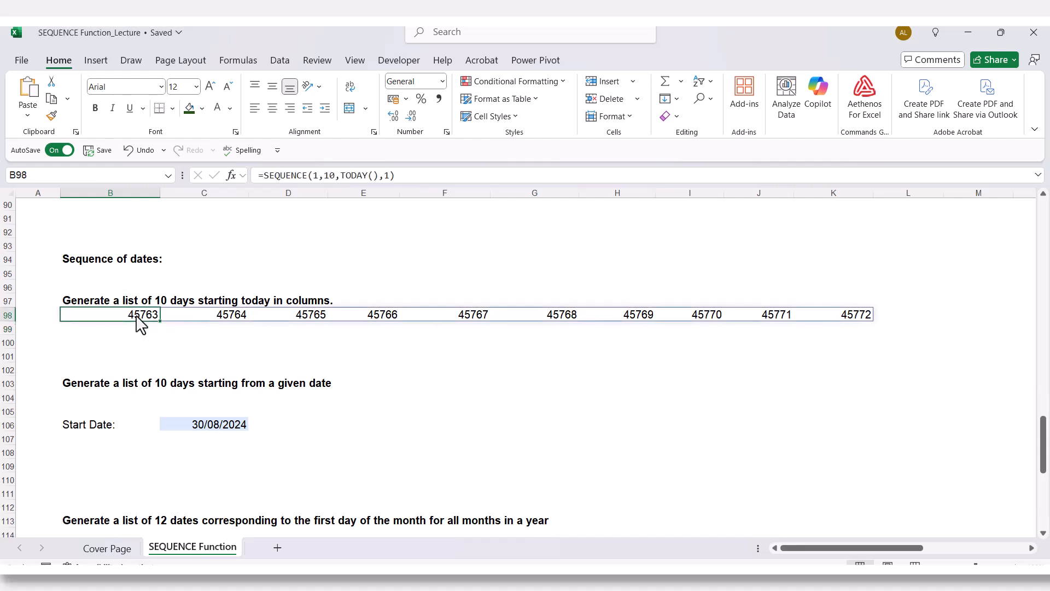
drag(124, 321, 857, 319)
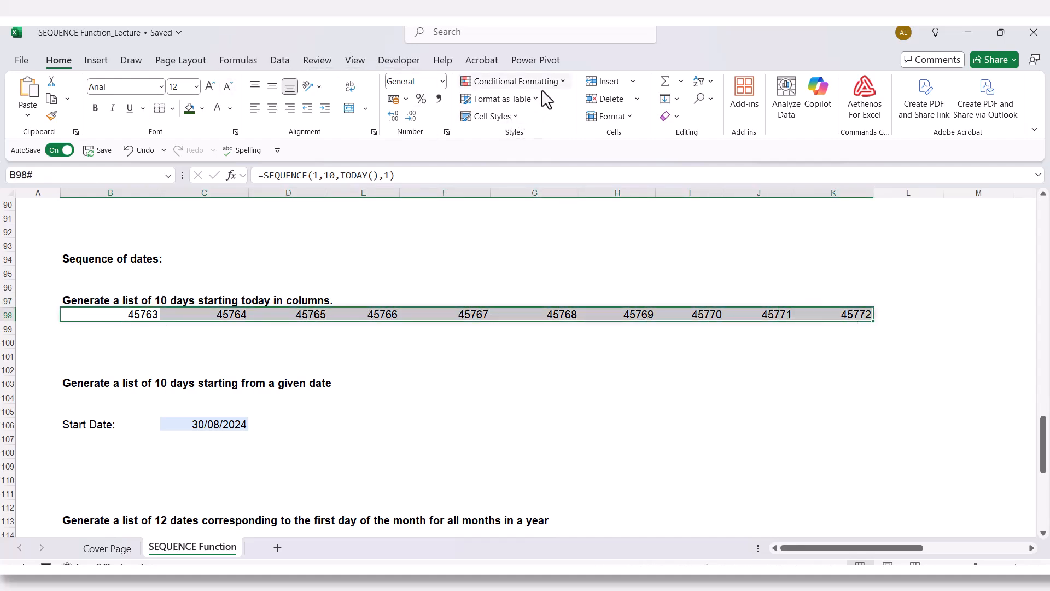
click(443, 82)
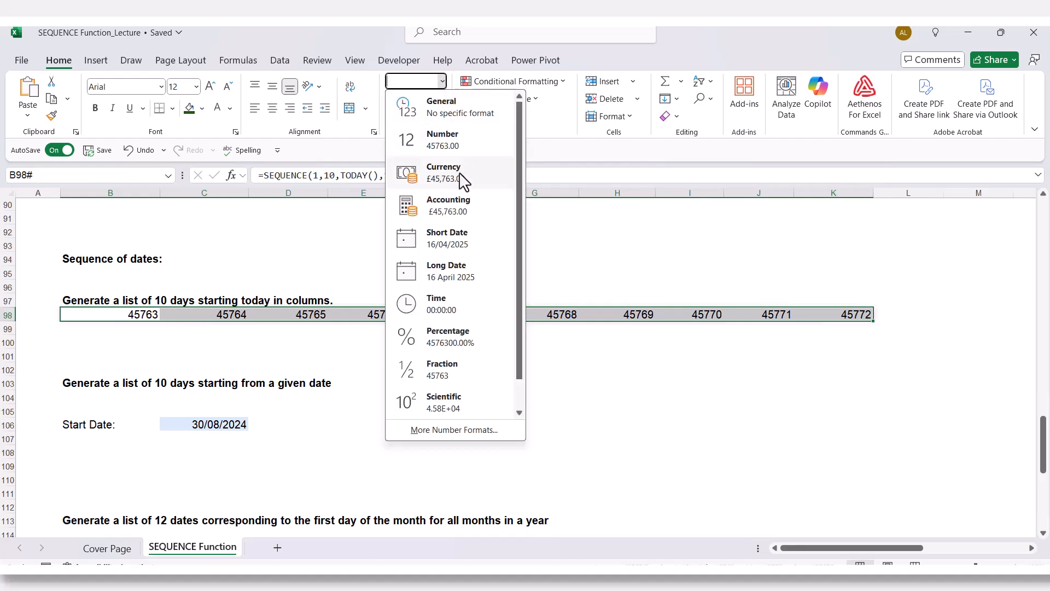
click(457, 251)
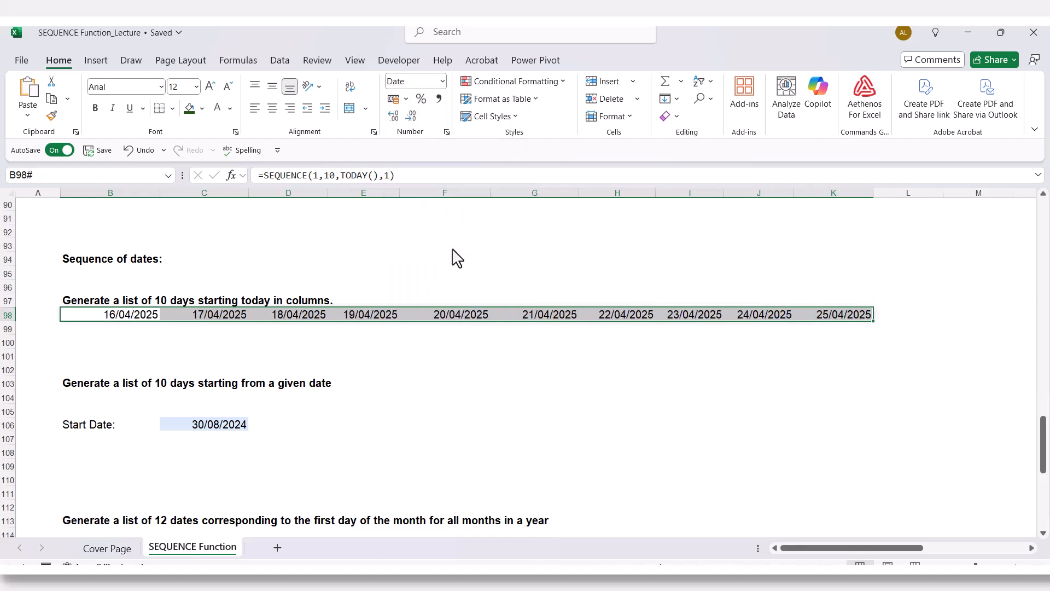
click(504, 359)
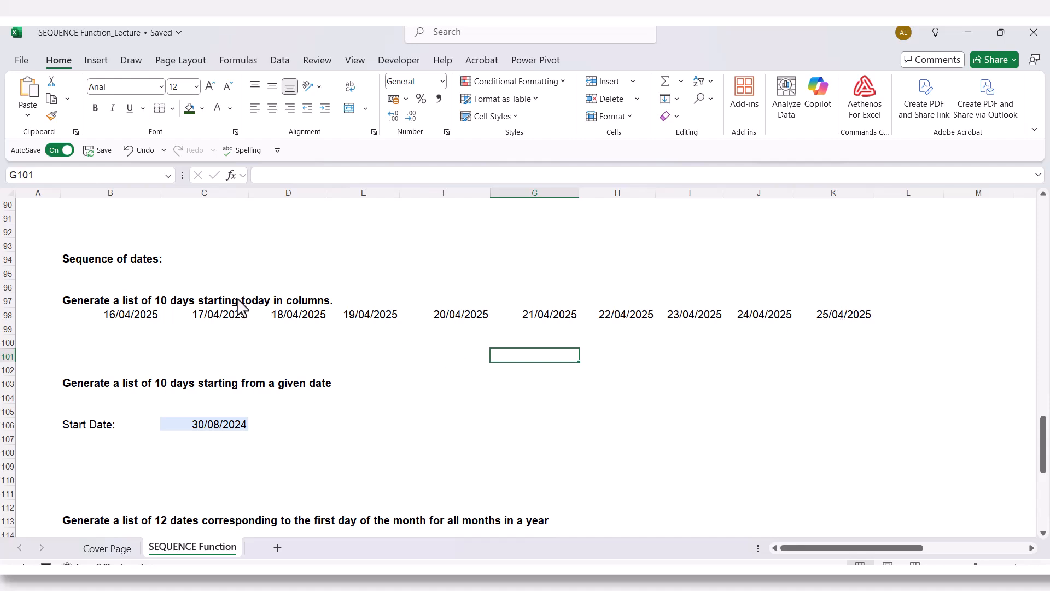
- Enter =SEQUENCE(1,10,"30/08/2024",1) in cell B104 under "Generate a list of 10 days starting from a given date"
scroll(196, 326, down, 1)
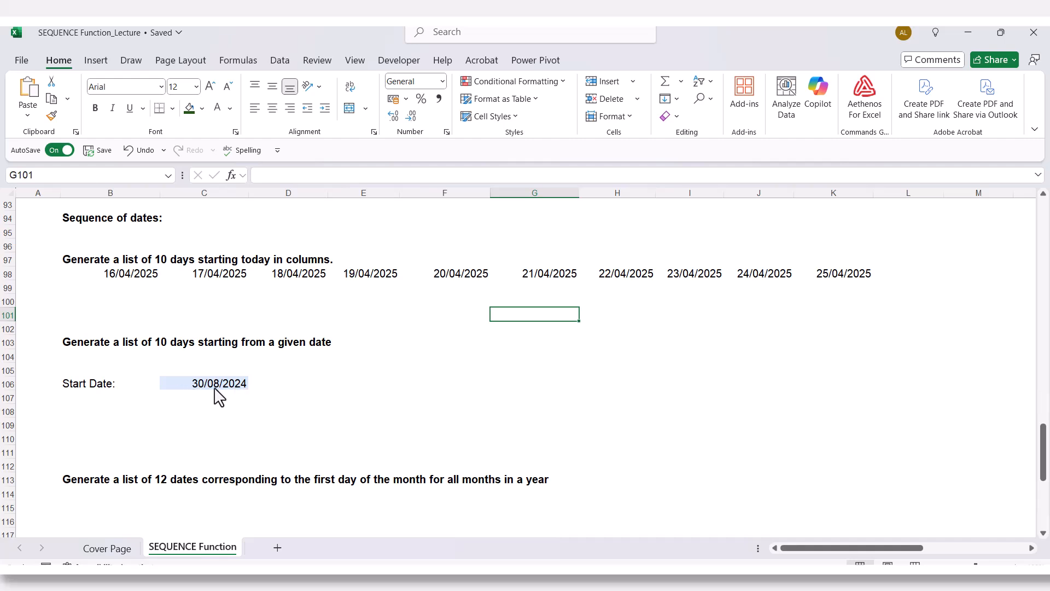
click(109, 362)
text(=)
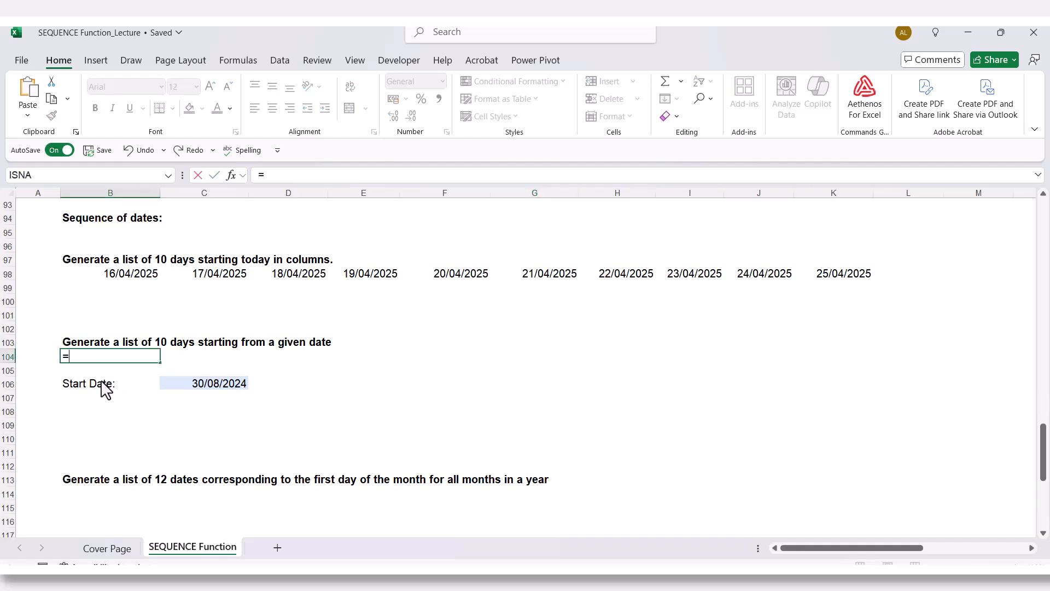
text(seq)
key(Tab)
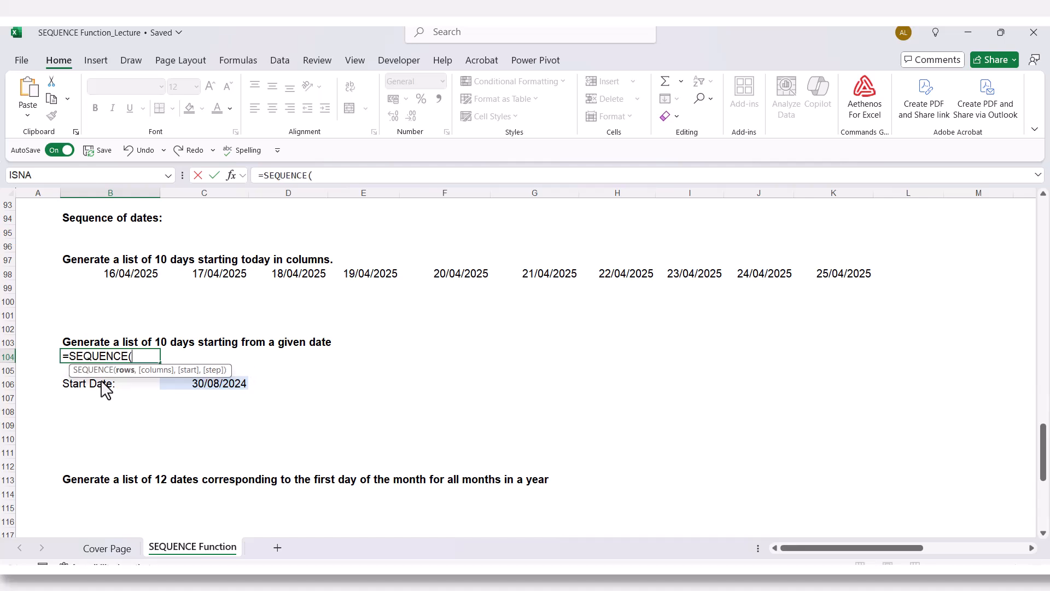
text(1,)
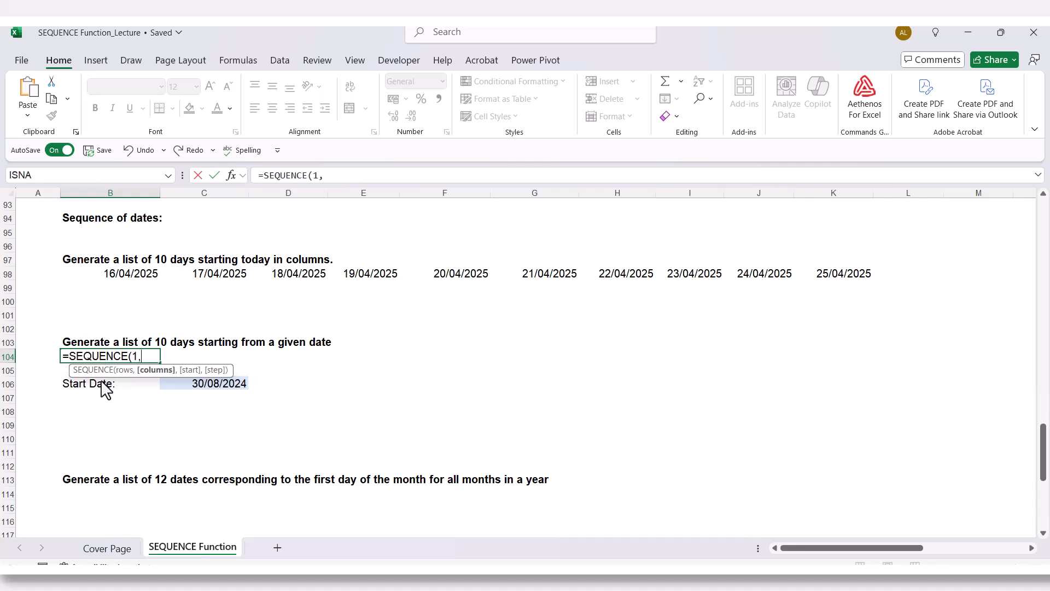
text(10,"30/08/)
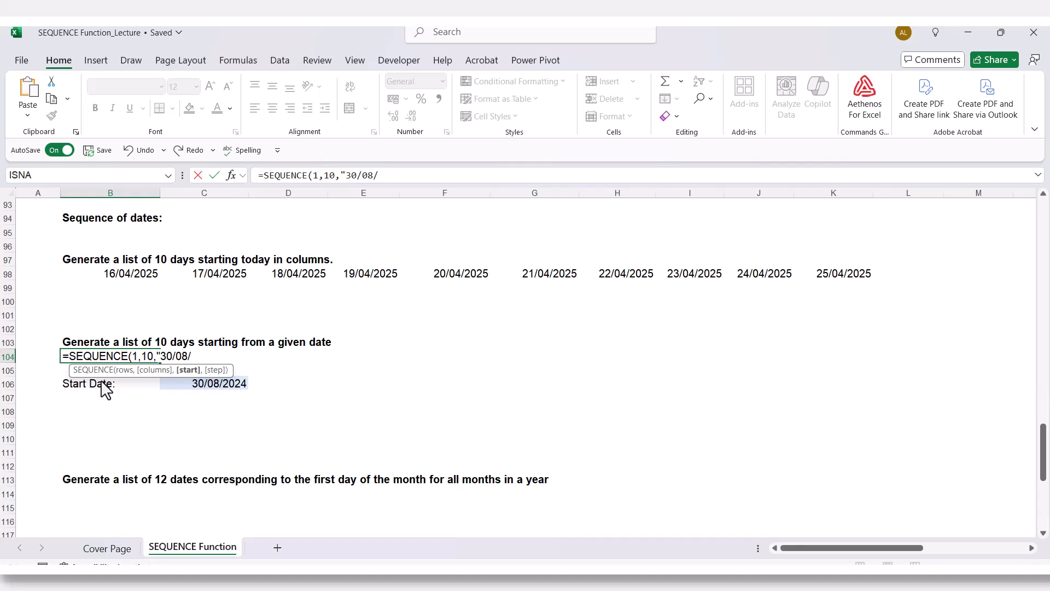
text(2024",)
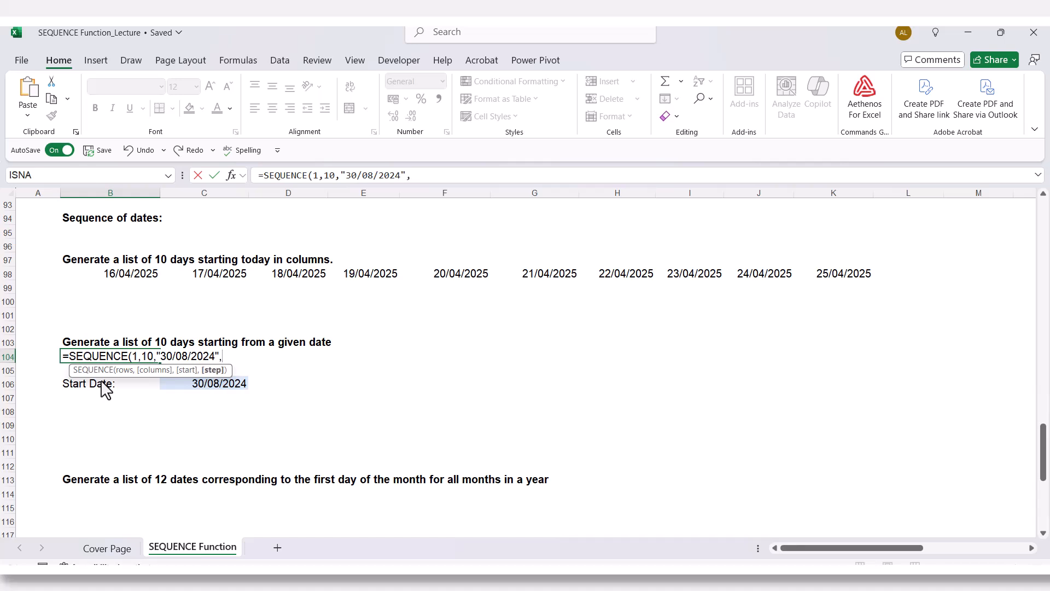
text(1))
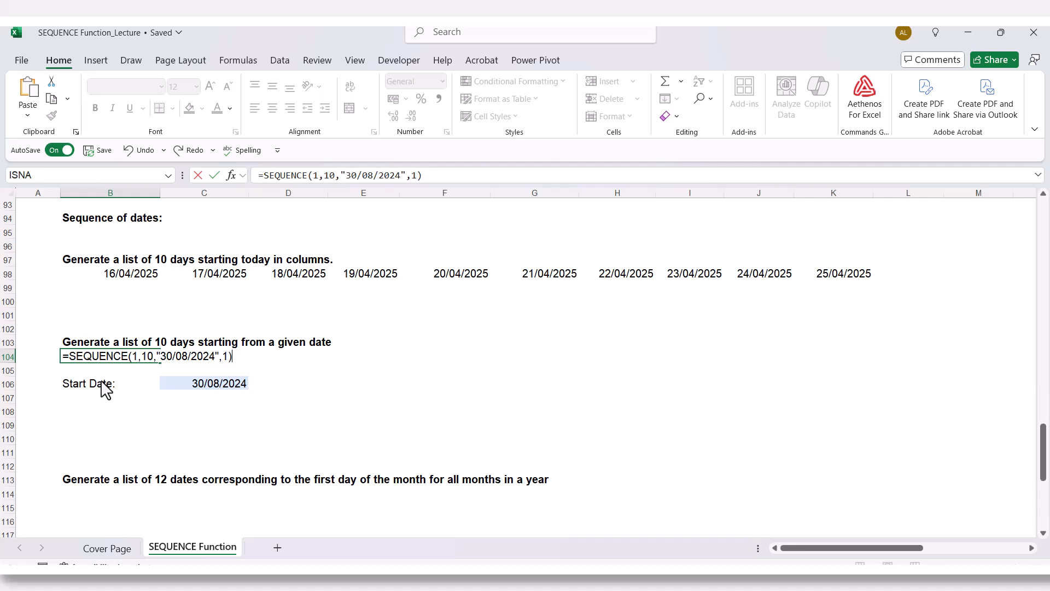
key(Return)
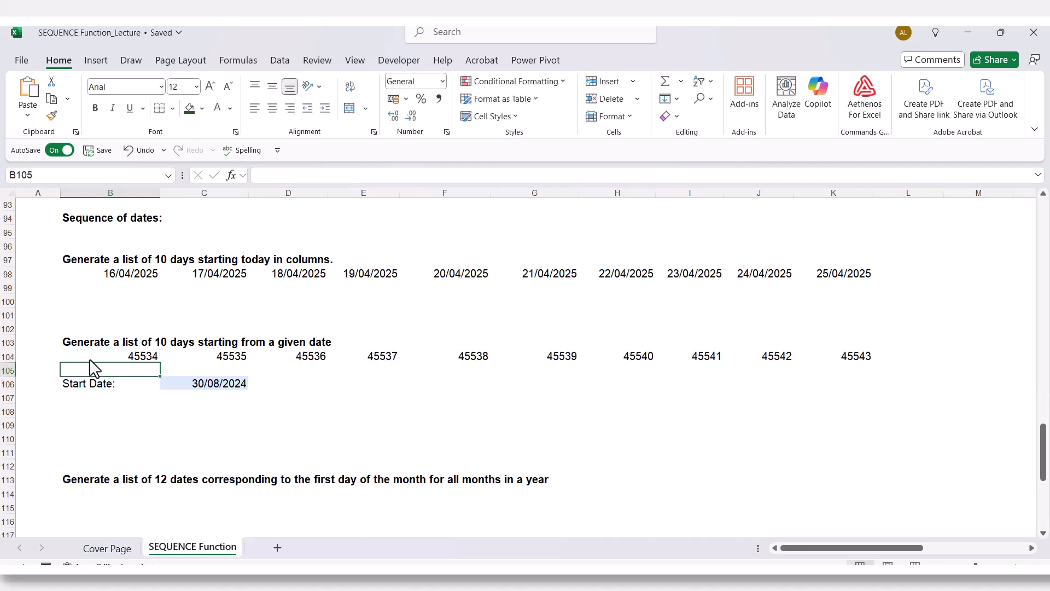
- Format the values in B104:K104 as Short Date and review the last date and the formula in B104
drag(104, 359, 843, 368)
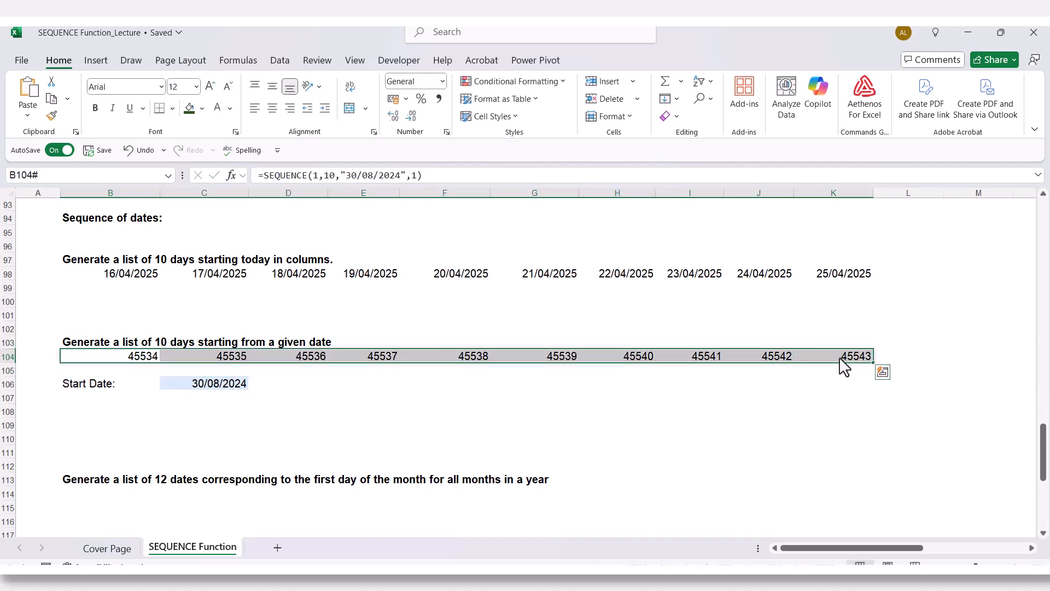
click(442, 81)
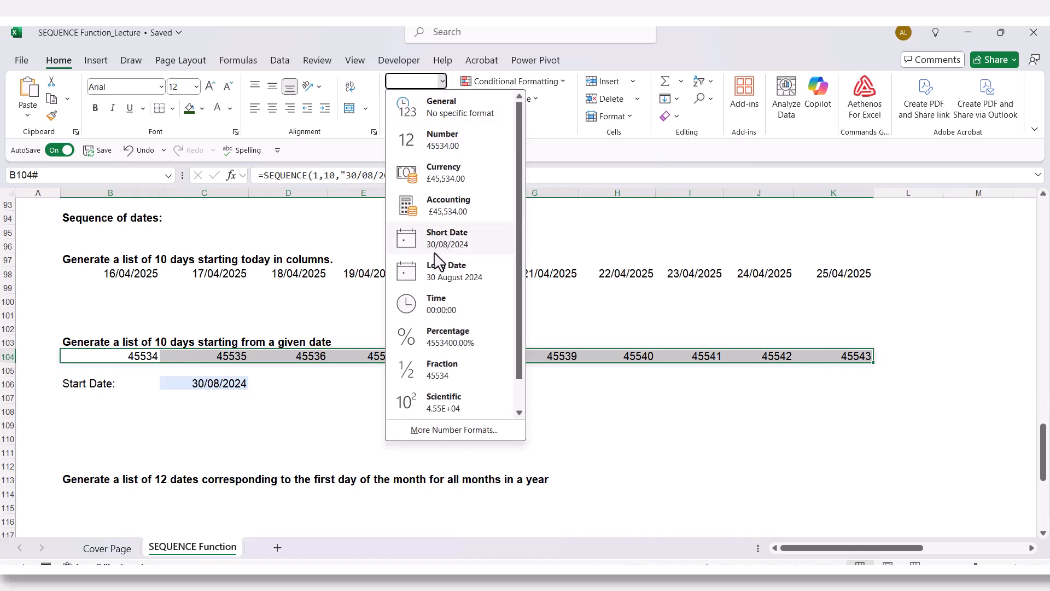
click(436, 249)
click(367, 408)
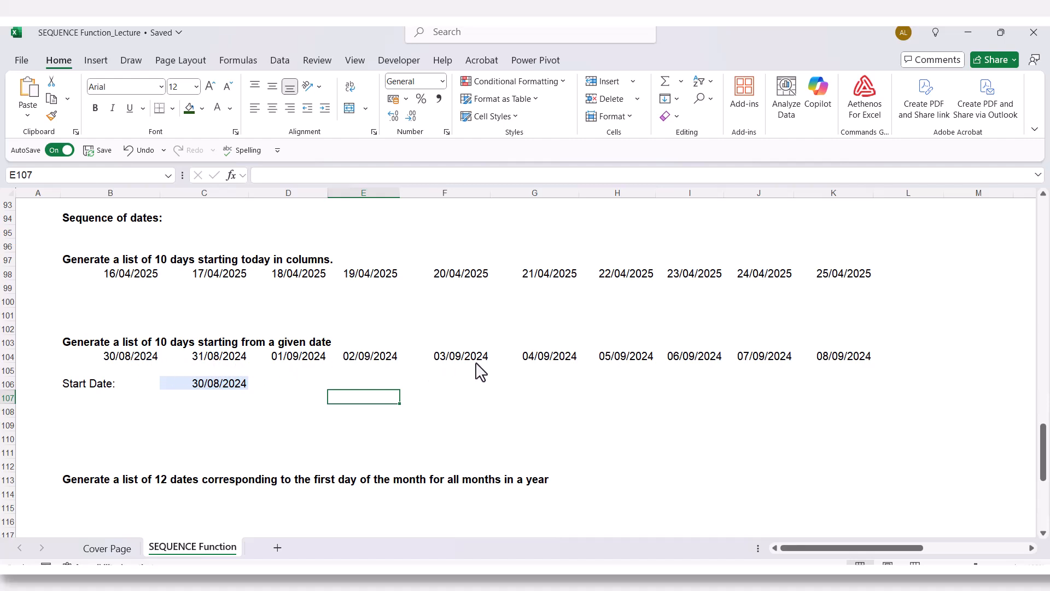
click(829, 358)
click(663, 329)
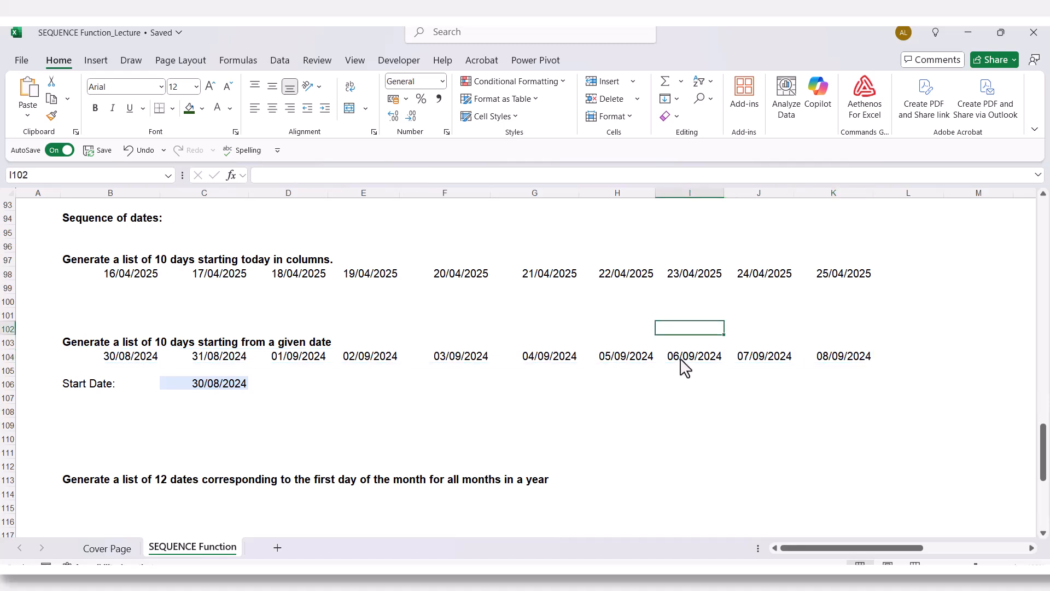
click(131, 361)
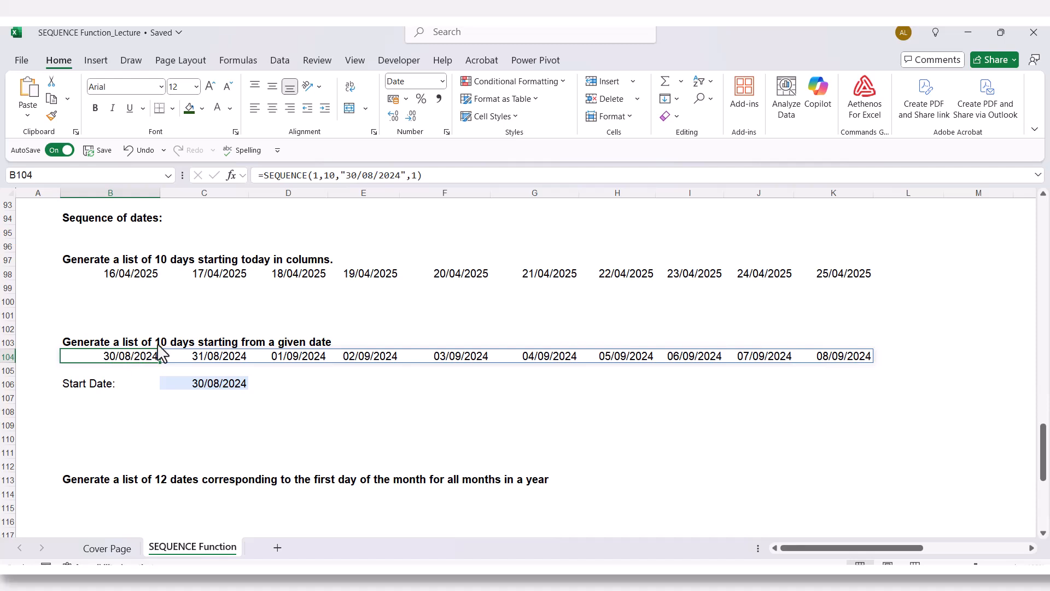
double_click(124, 363)
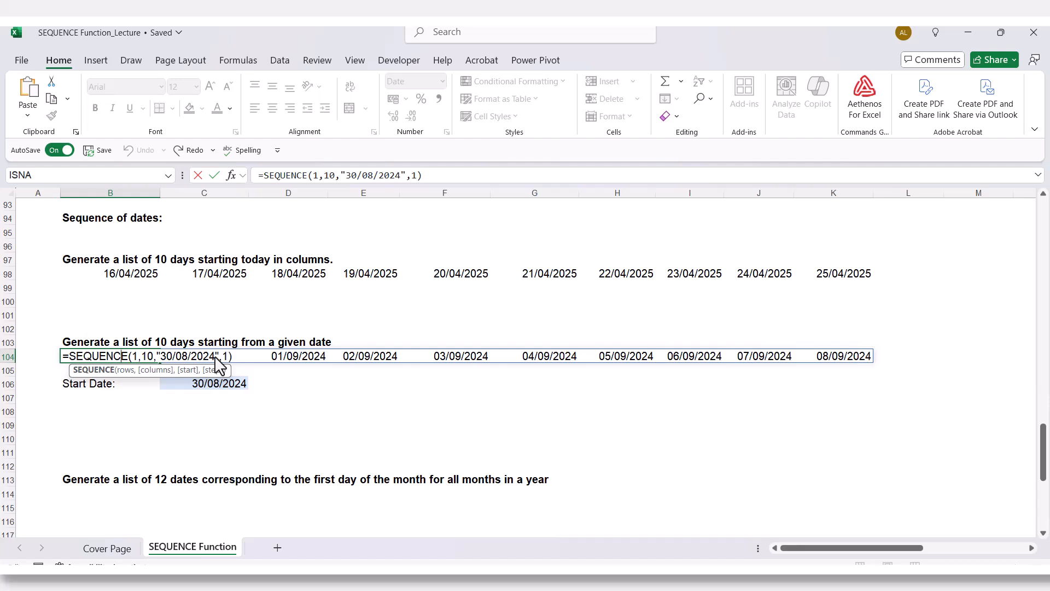
key(ctrl+Return)
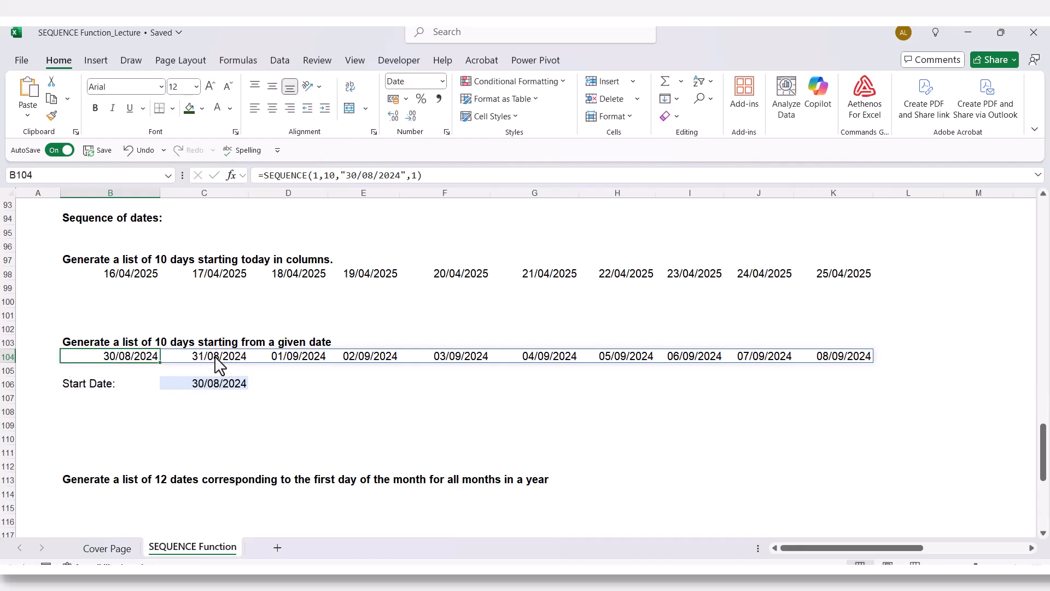
- Enter =SEQUENCE(1,10,C106,1) in cell B107 so the ten-day list takes its start date from cell C106
click(190, 386)
click(111, 401)
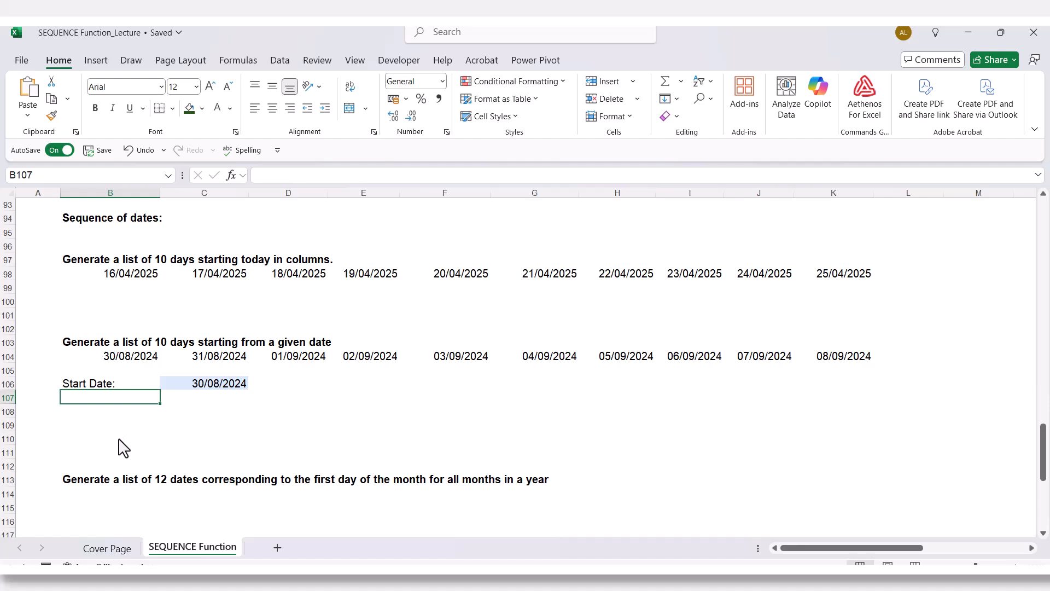
text(=)
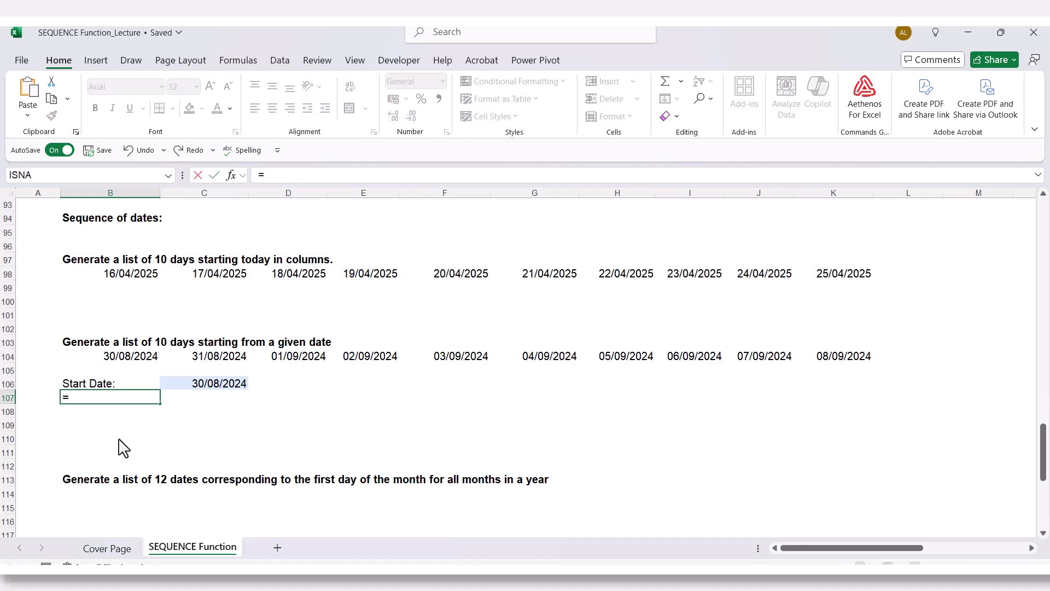
text(seq)
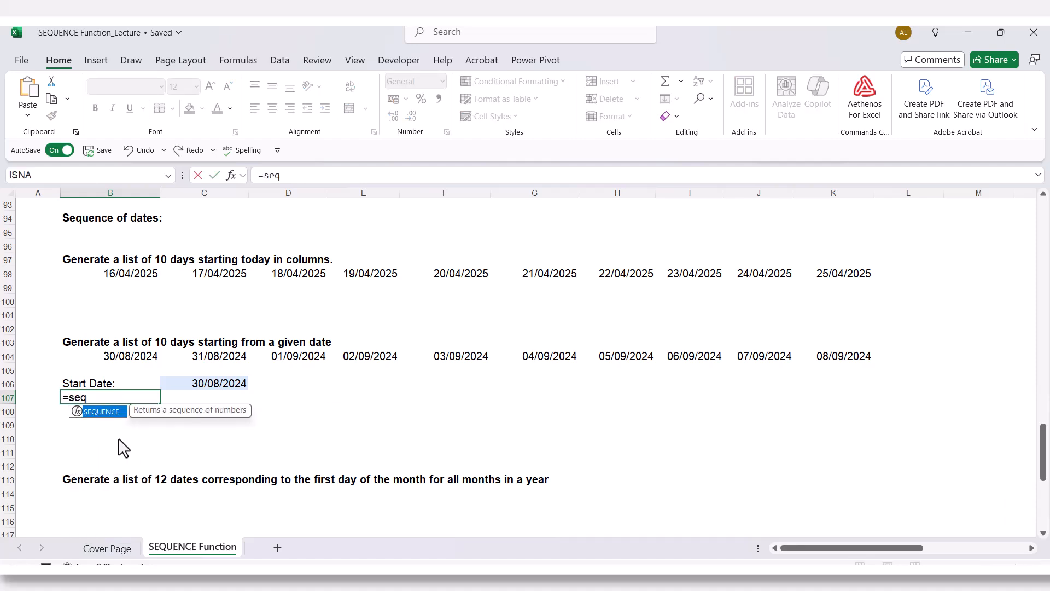
key(Tab)
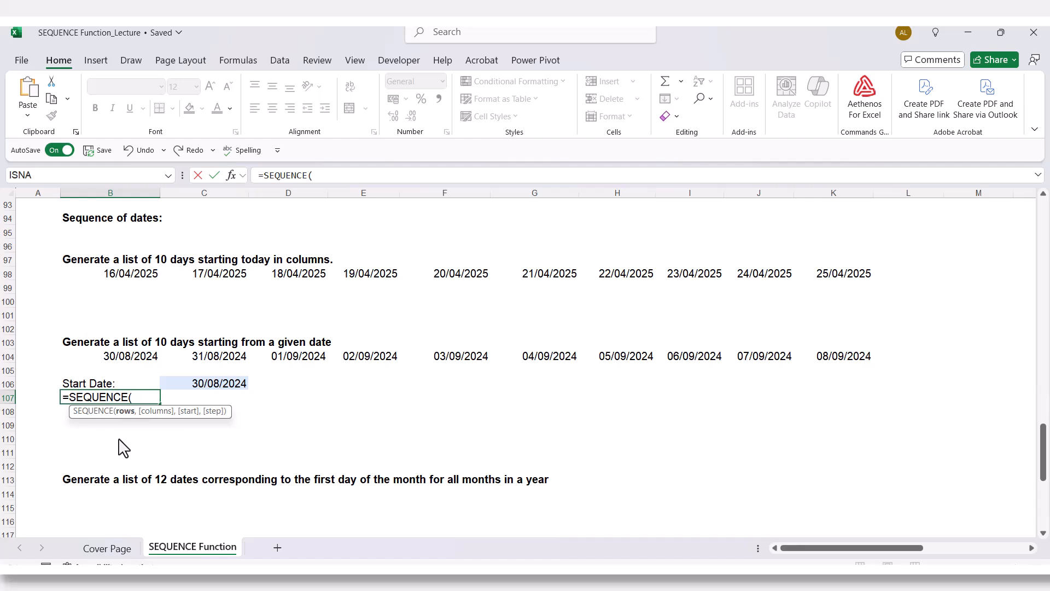
text(1,10)
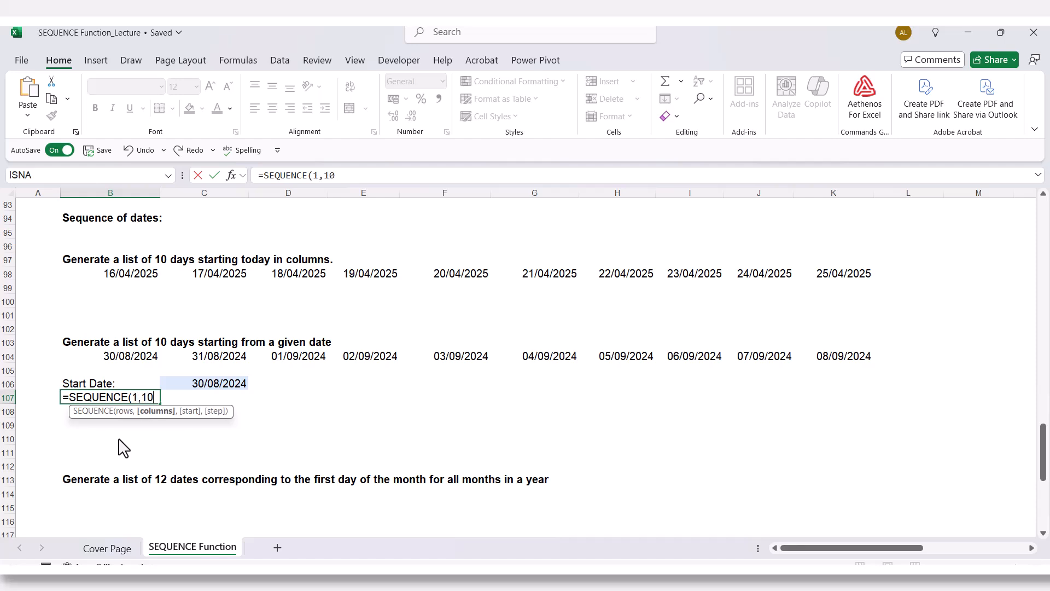
text(,)
click(181, 384)
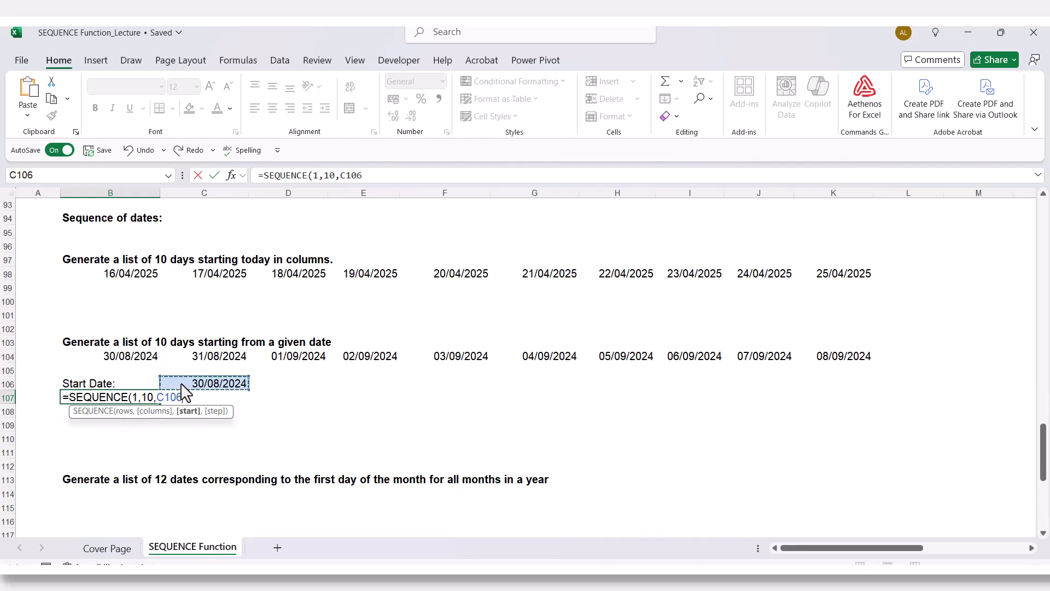
text(,1))
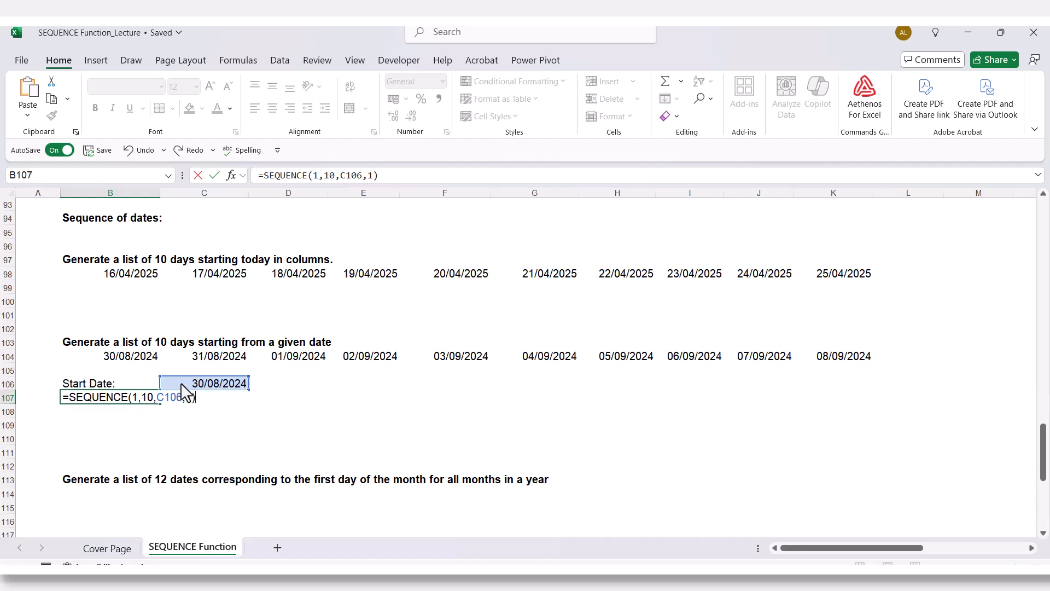
key(Return)
- Format the ten generated values in B107:K107 as Short Date
drag(145, 399, 842, 407)
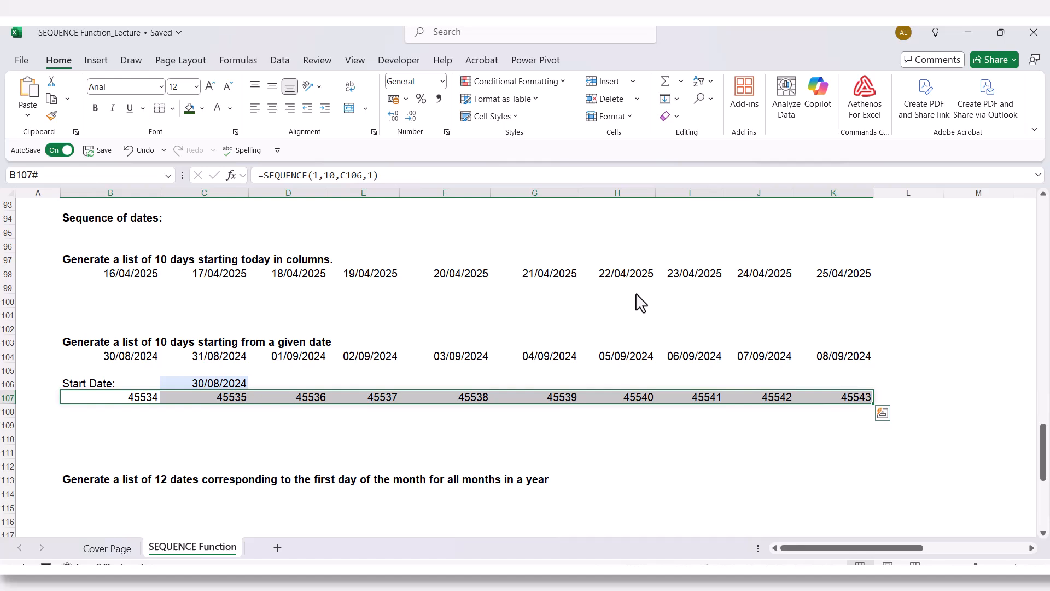
click(442, 82)
click(425, 241)
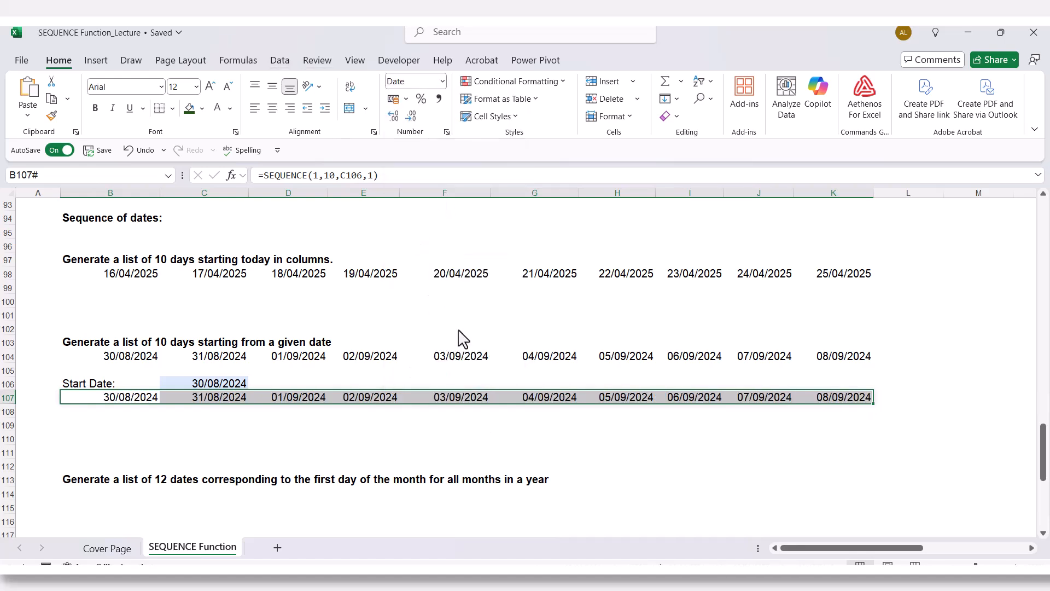
click(411, 427)
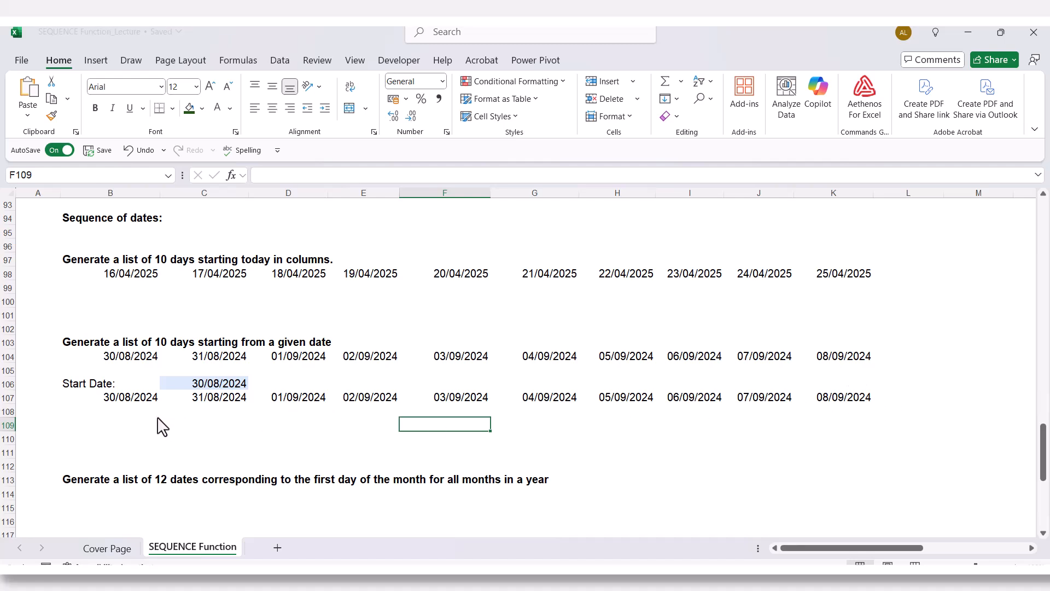
- Enter =EDATE("1/1/2025",SEQUENCE(1,12,0,1)) in cell B114 under the heading for 12 first-of-month dates
scroll(158, 426, down, 3)
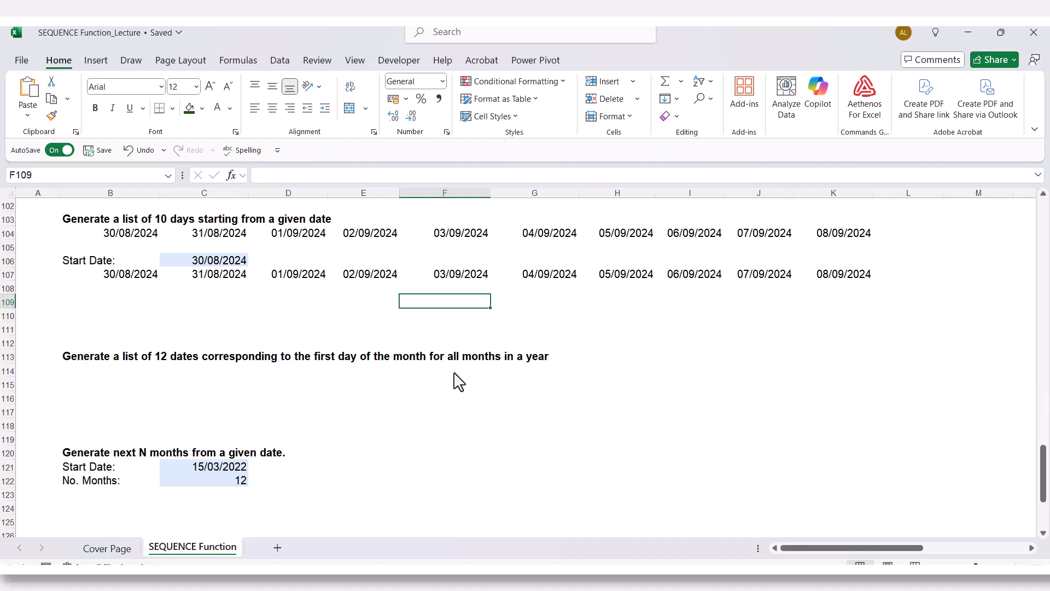
click(104, 371)
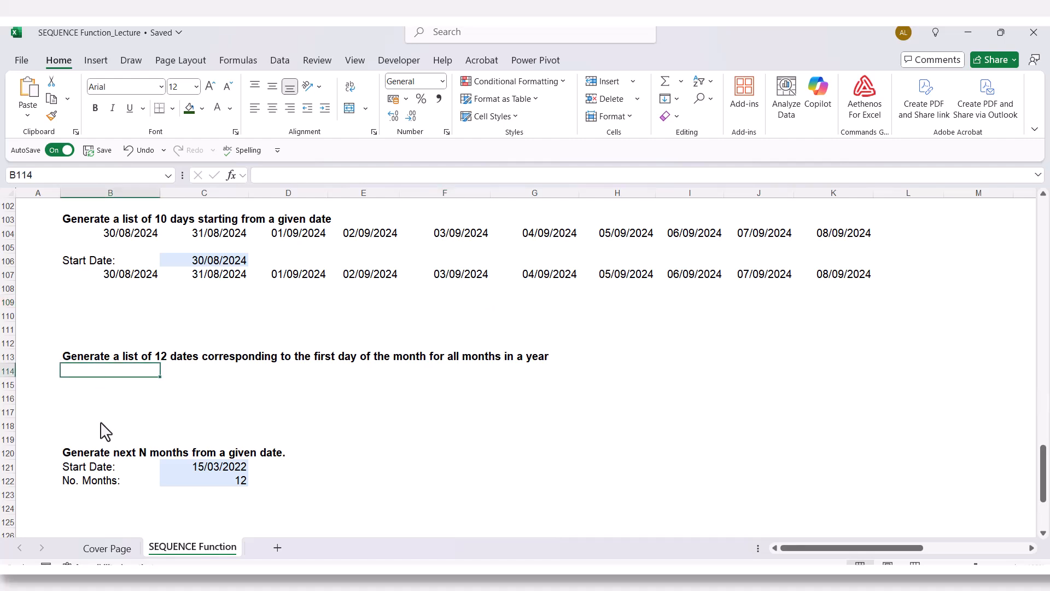
text(=)
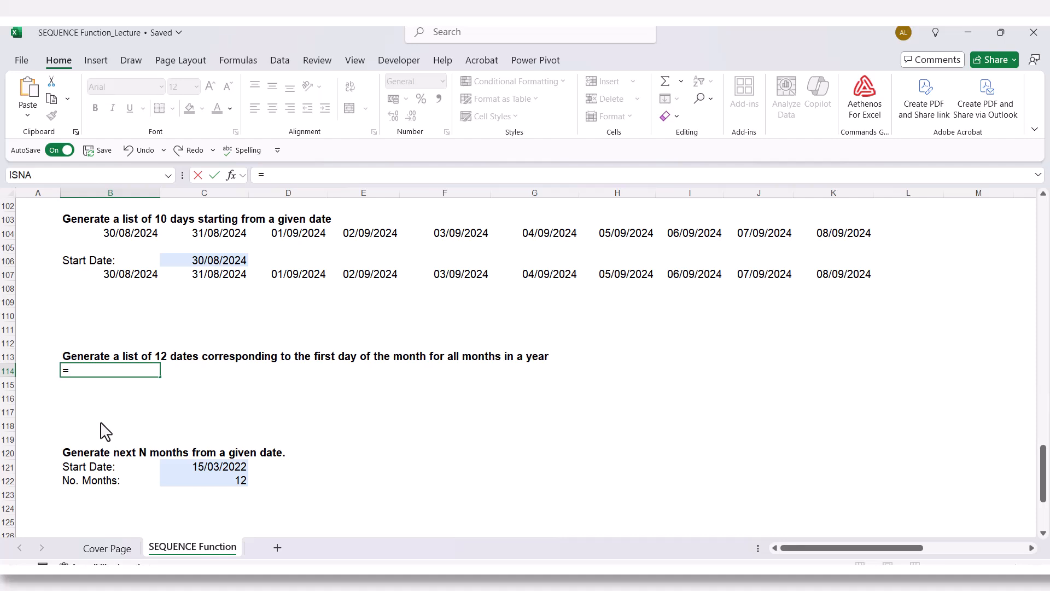
text(ED)
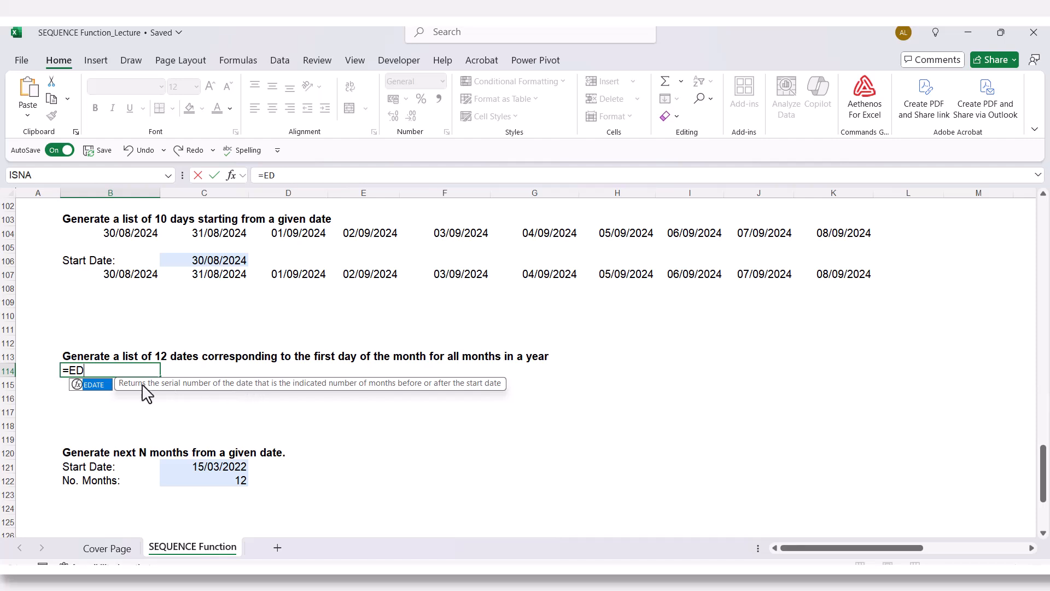
double_click(102, 385)
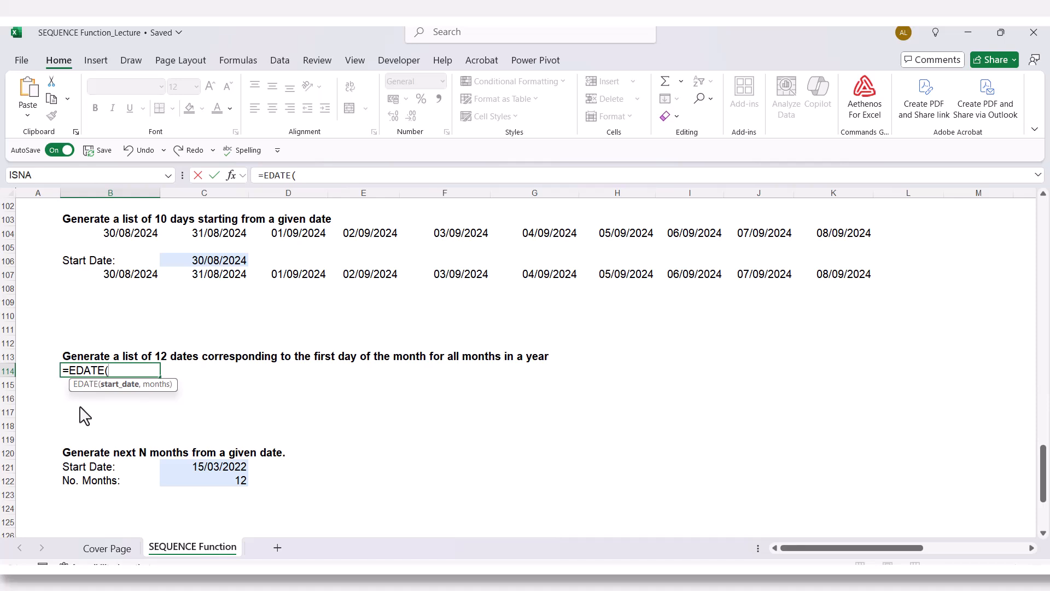
text("1/1/2025",)
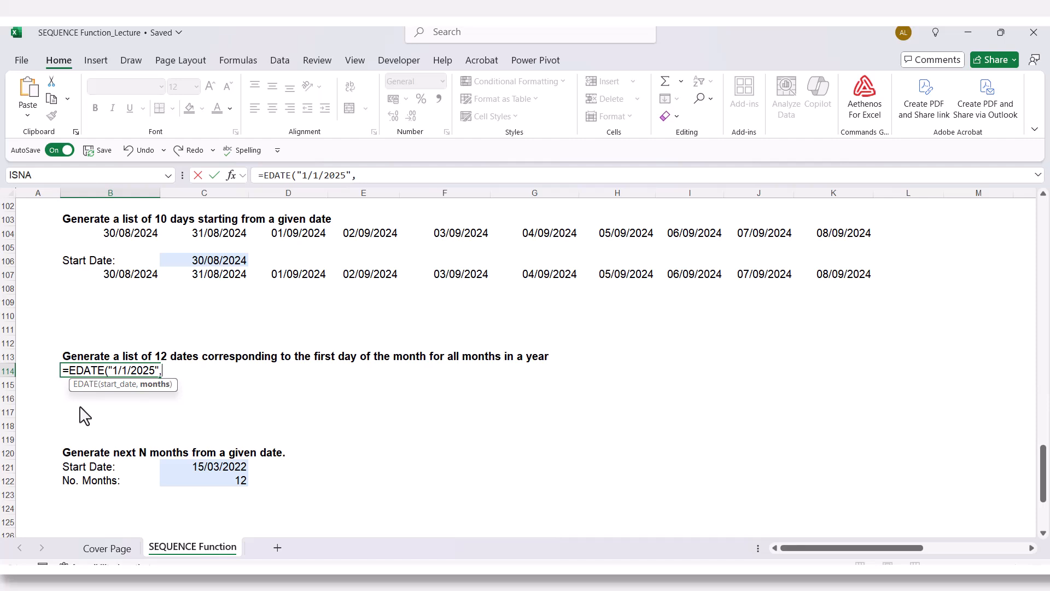
text(seq)
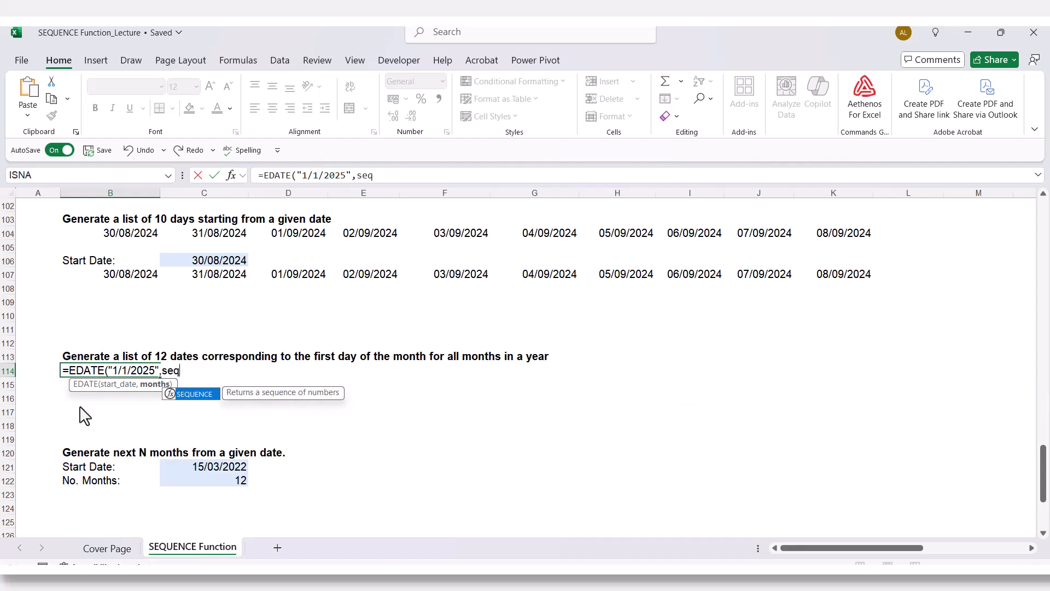
key(Tab)
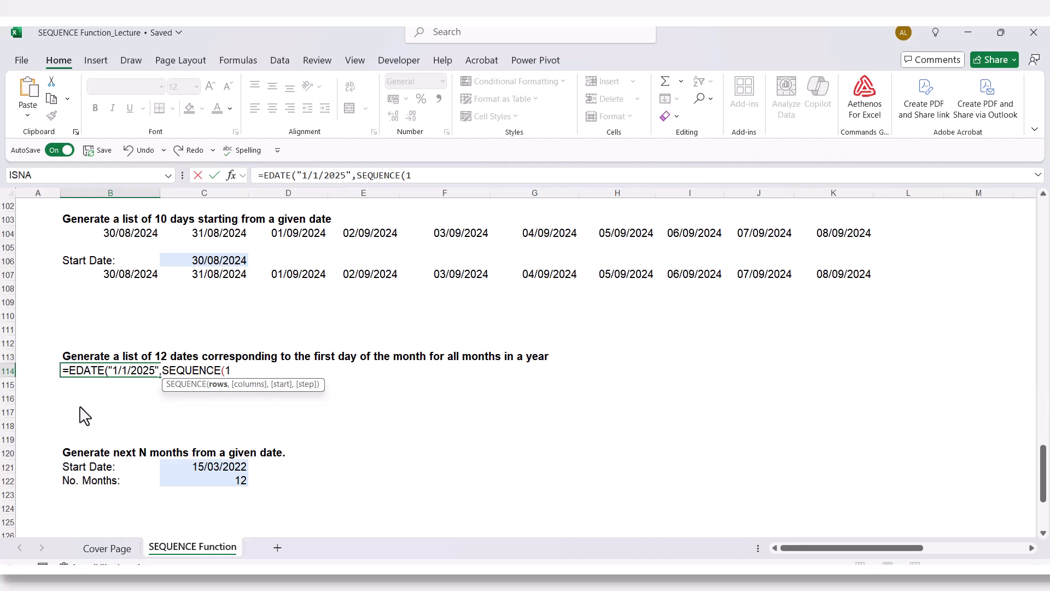
text(,12)
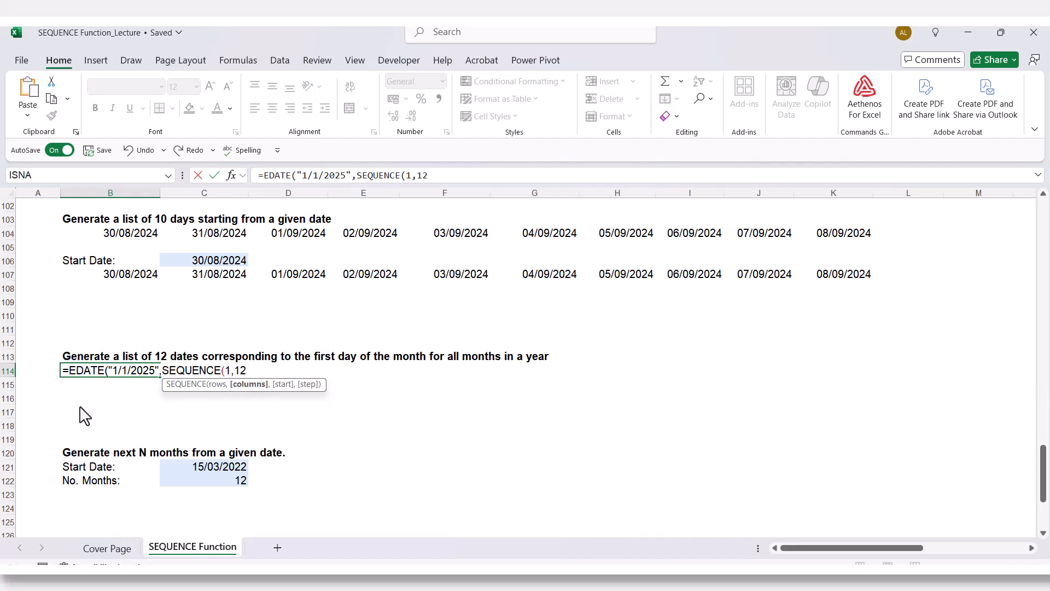
text(,)
text(0,)
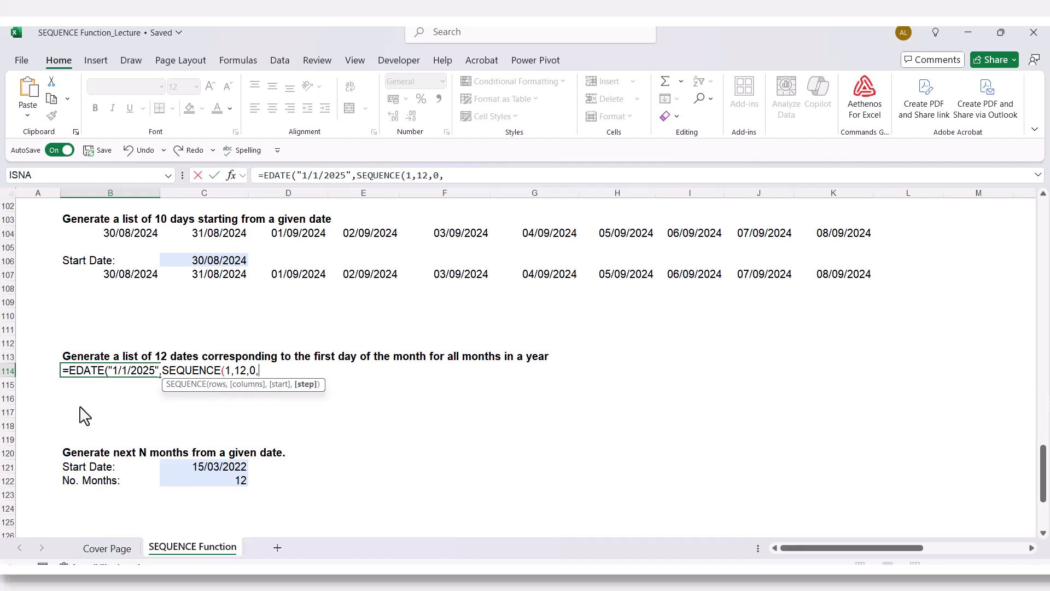
text(1))
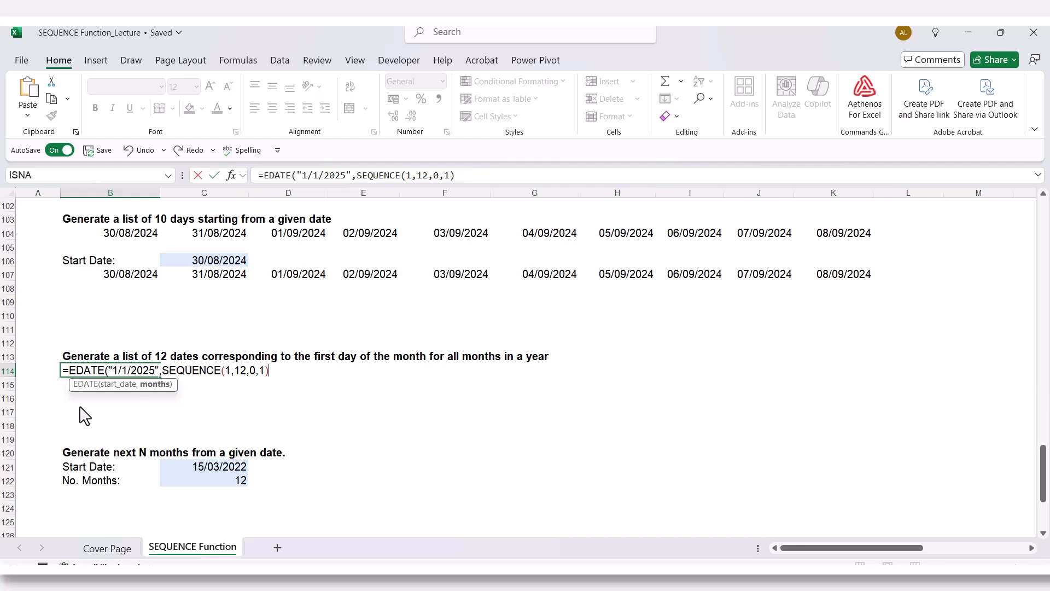
text())
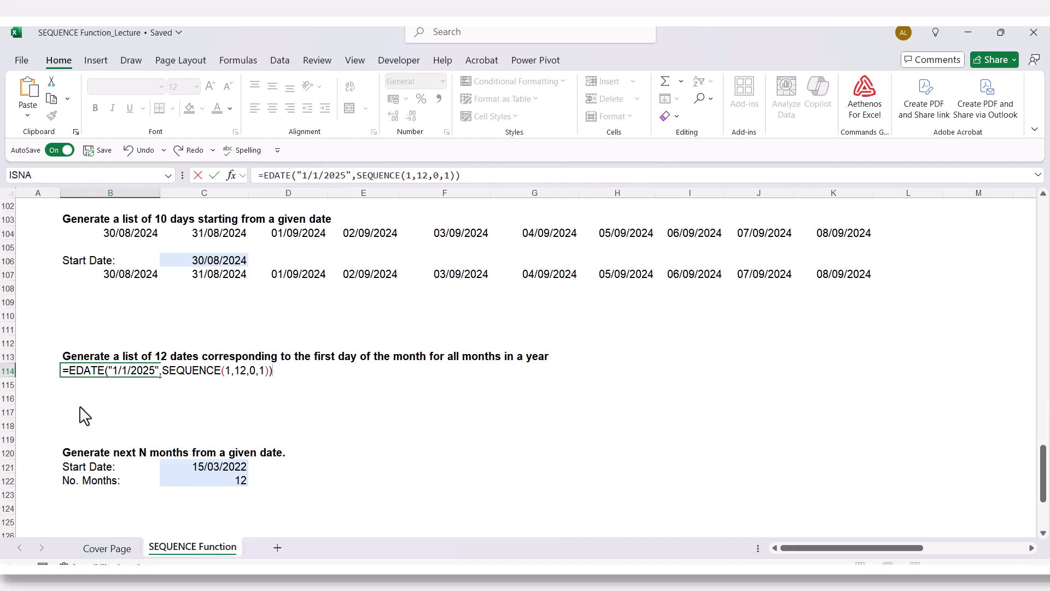
key(Return)
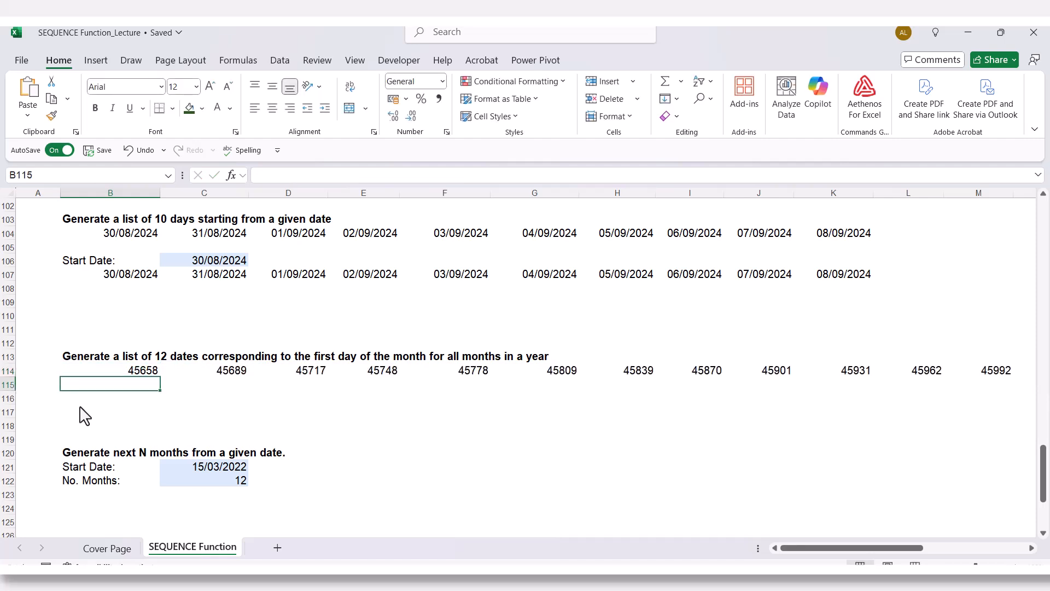
- Format the twelve values in B114:M114 as Short Date and review the monthly dates from first to last
drag(82, 372, 1004, 375)
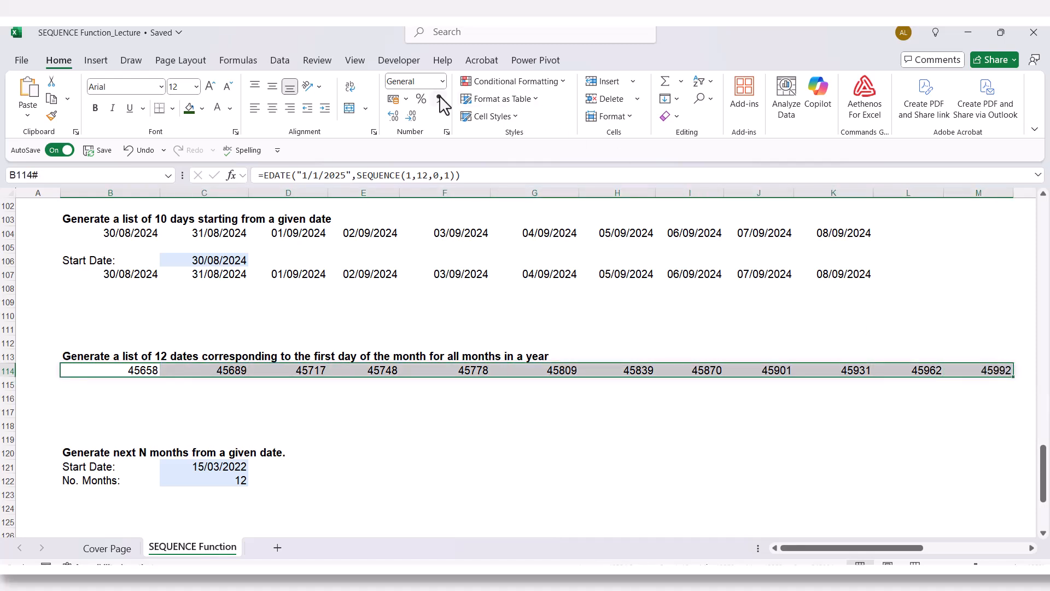
click(443, 81)
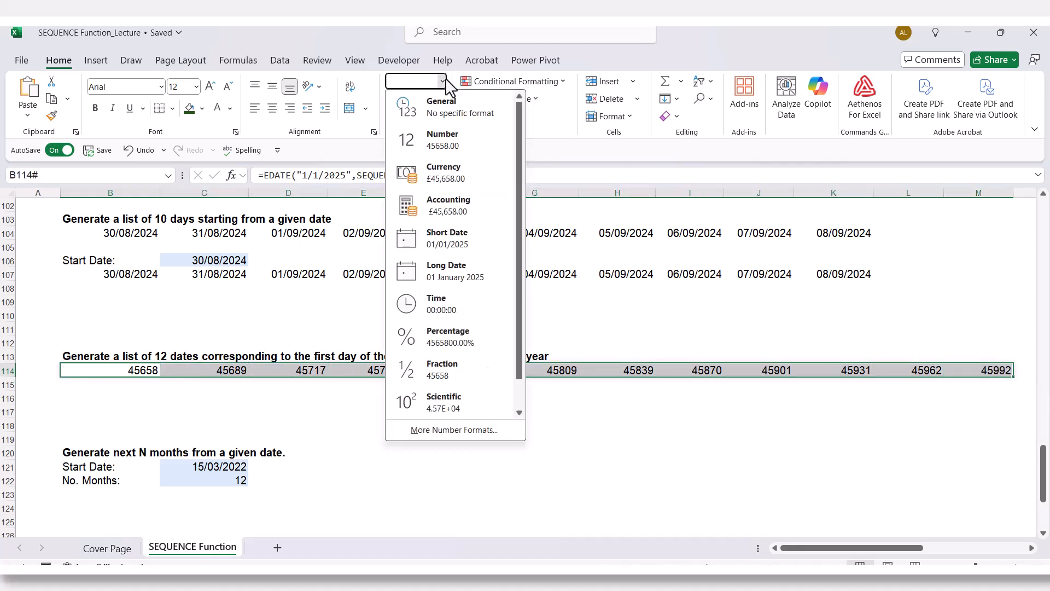
click(430, 241)
click(353, 414)
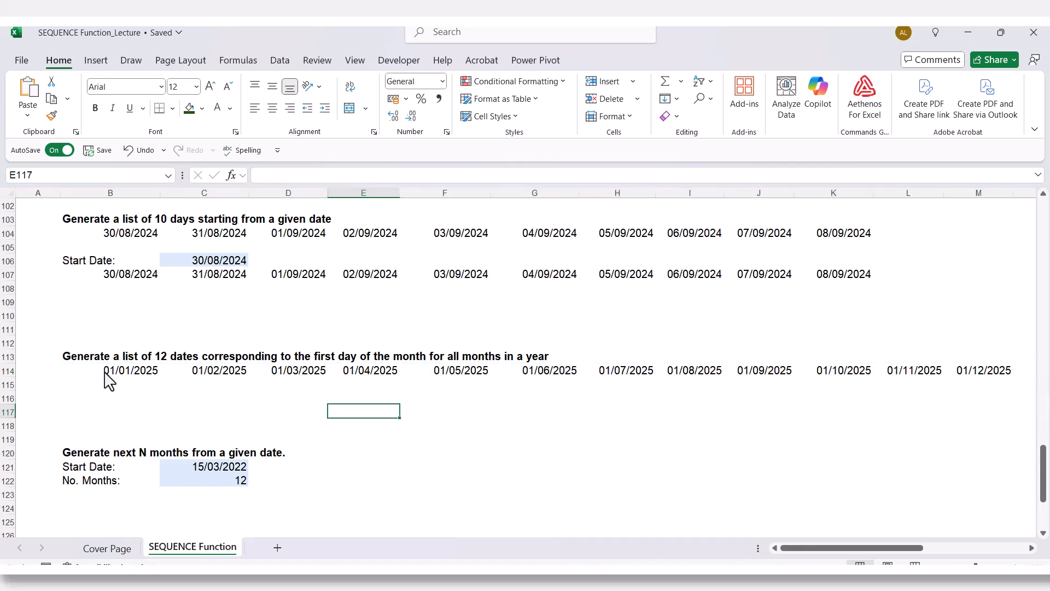
click(108, 380)
click(214, 377)
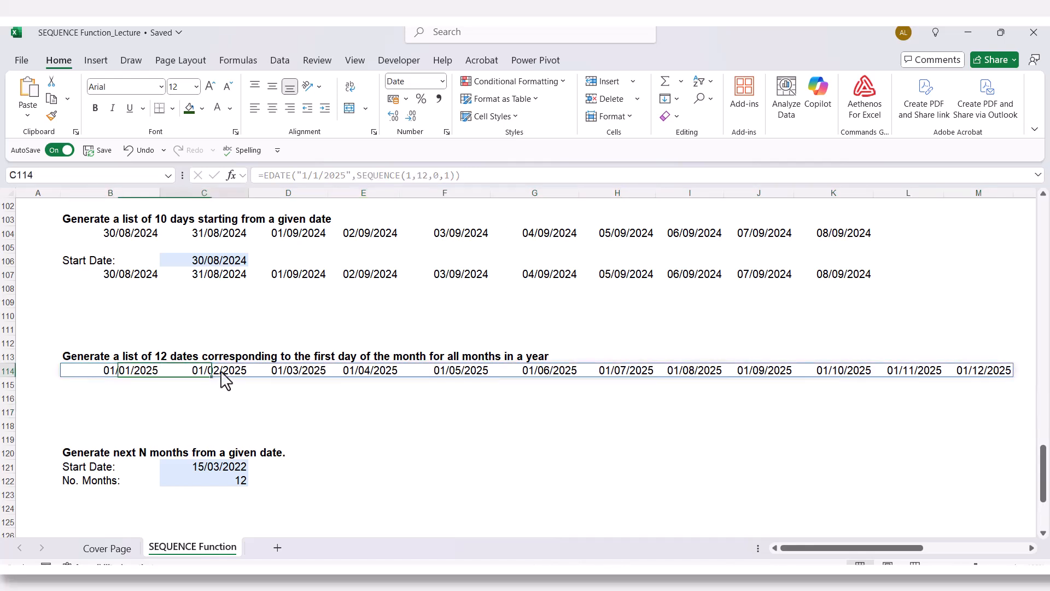
click(289, 375)
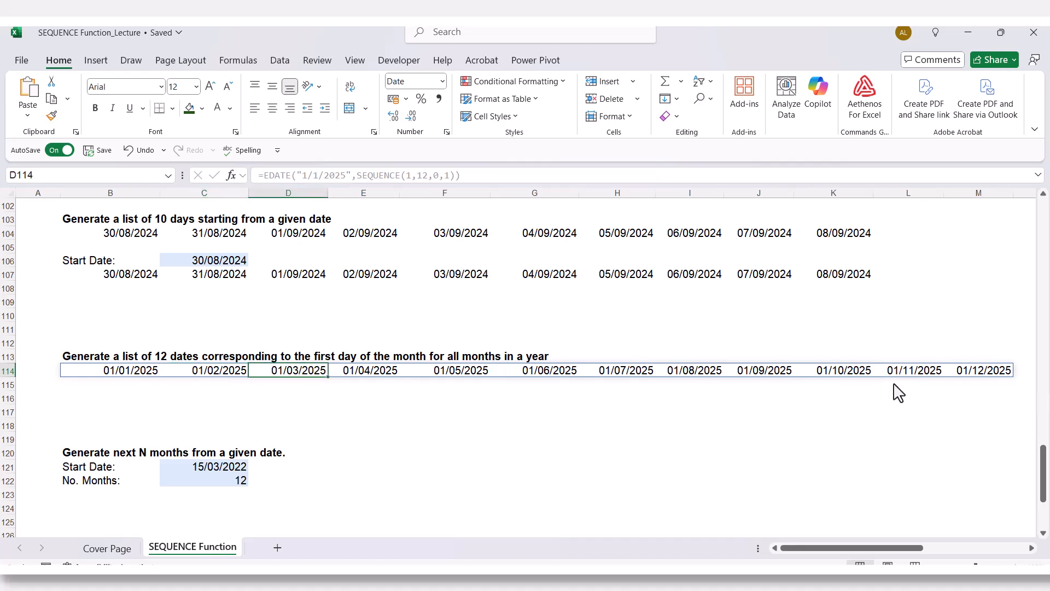
click(982, 373)
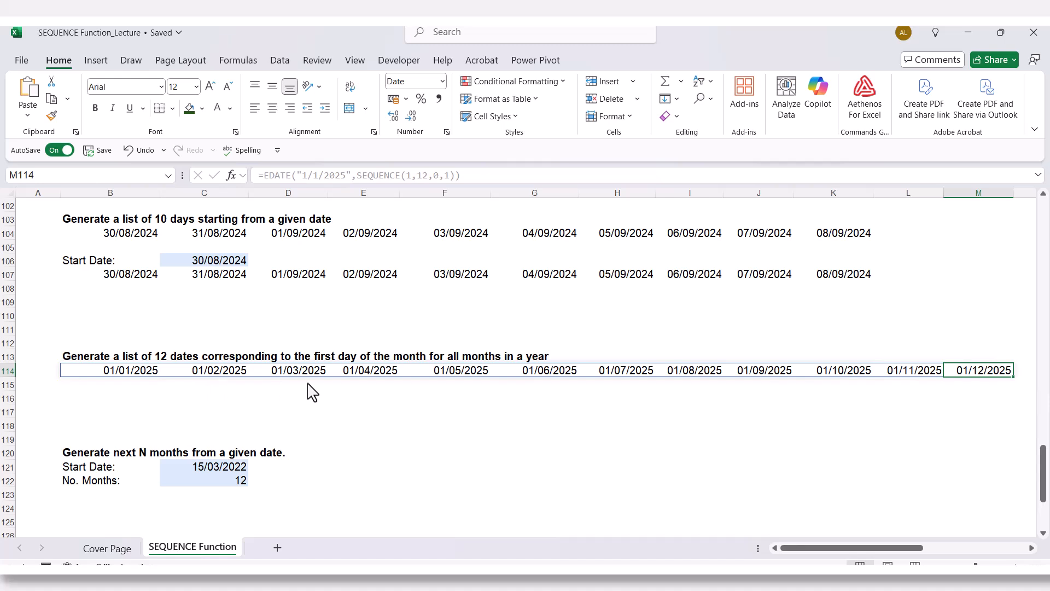
- Copy the Start Date label and date from B106:C106 to B112:C112, and select the copied date cell
click(129, 333)
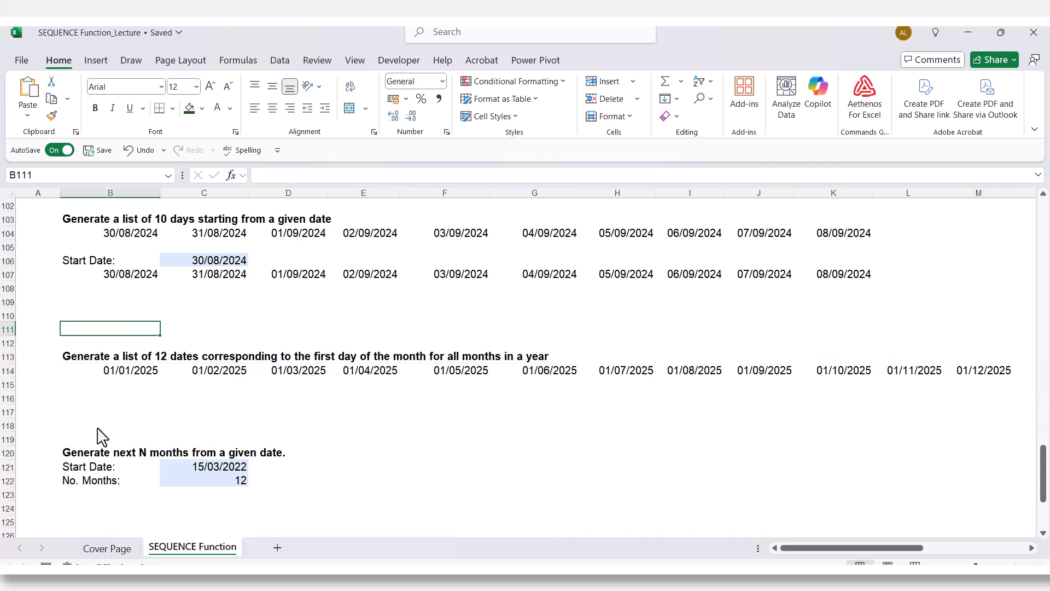
drag(104, 263, 169, 268)
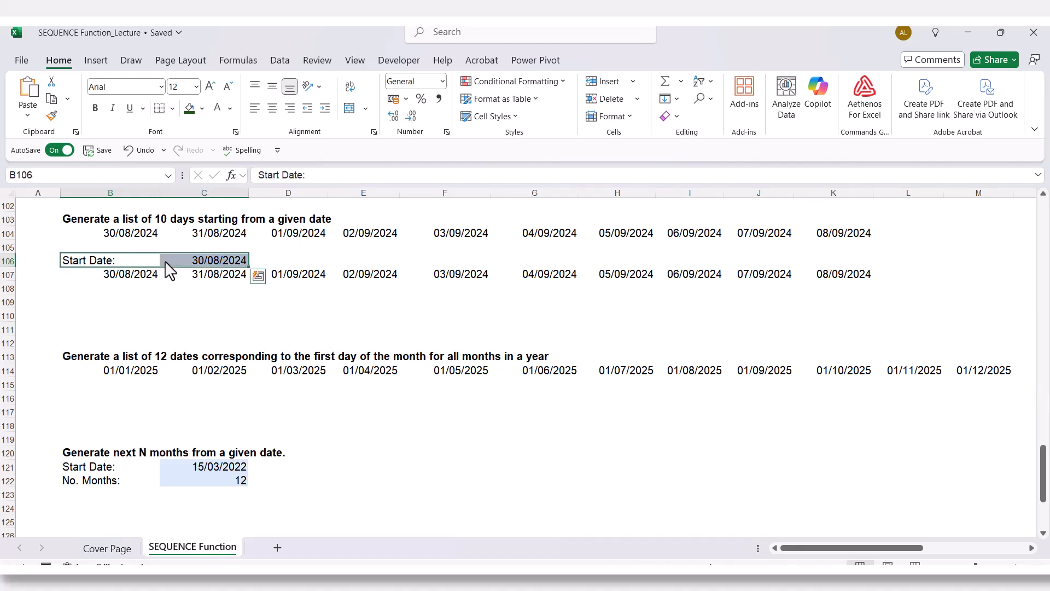
key(ctrl+c)
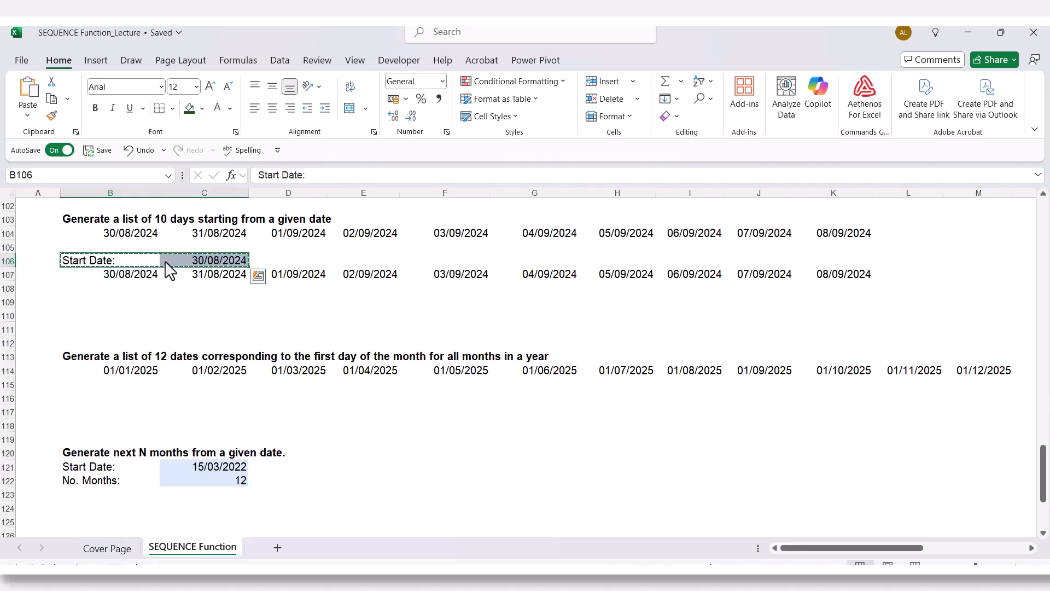
click(90, 334)
click(89, 344)
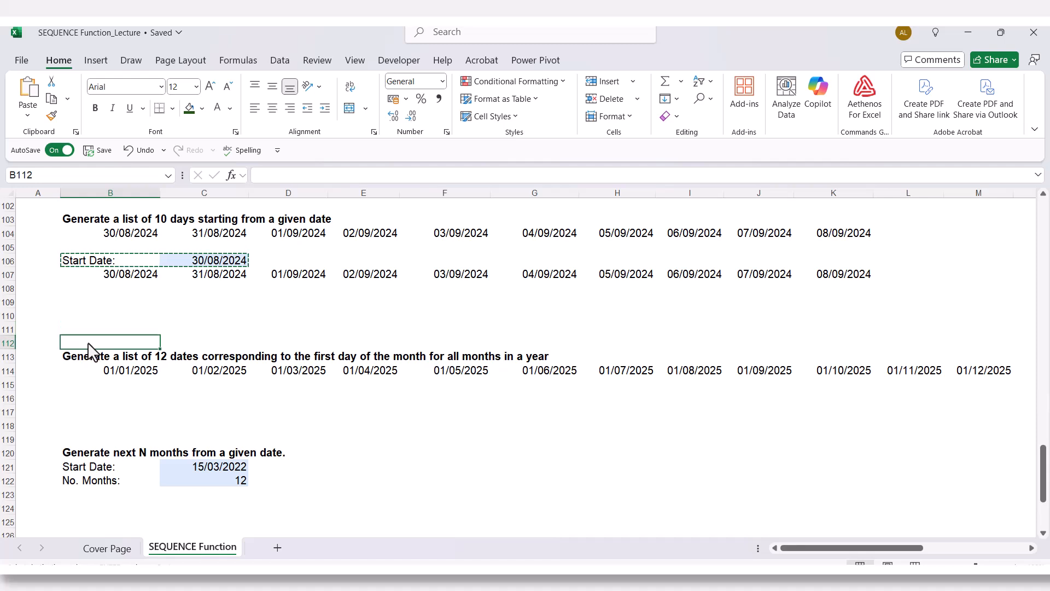
key(ctrl+v)
key(Escape)
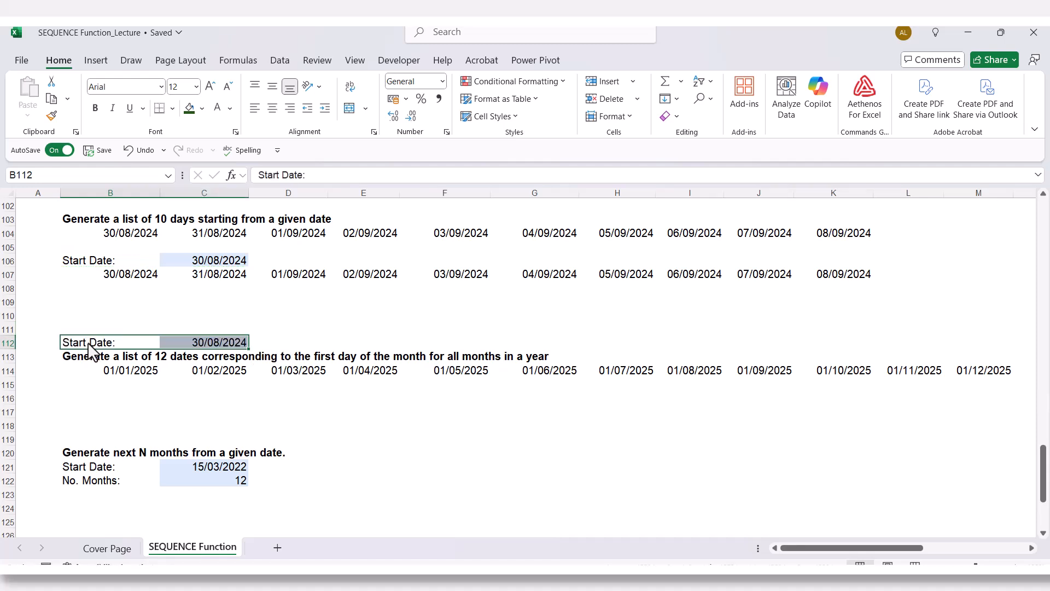
click(200, 344)
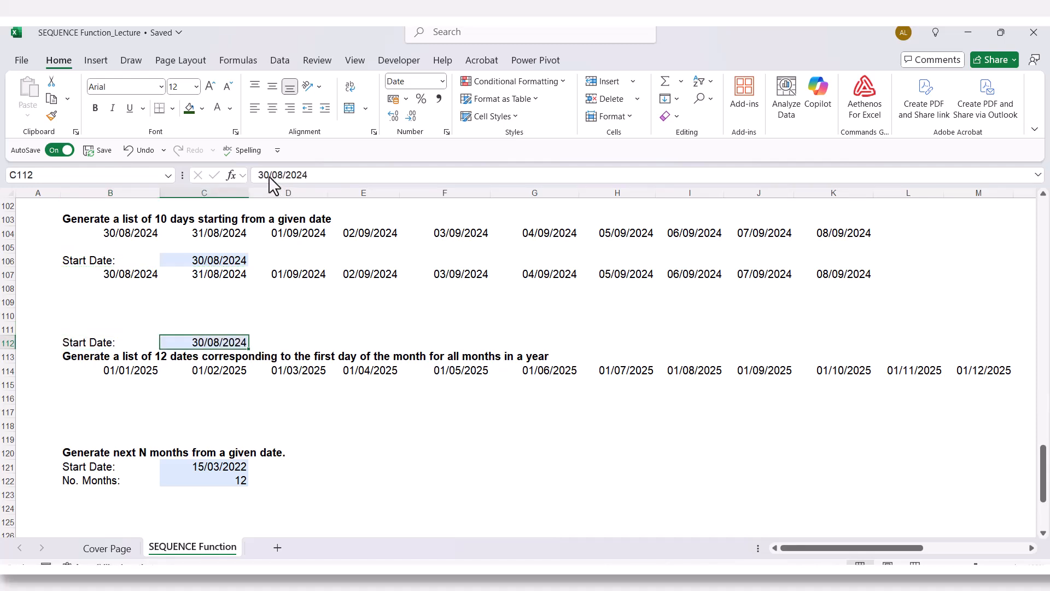
- Change the copied start date in C112 to 01/01/2025
drag(269, 177, 258, 175)
text(1)
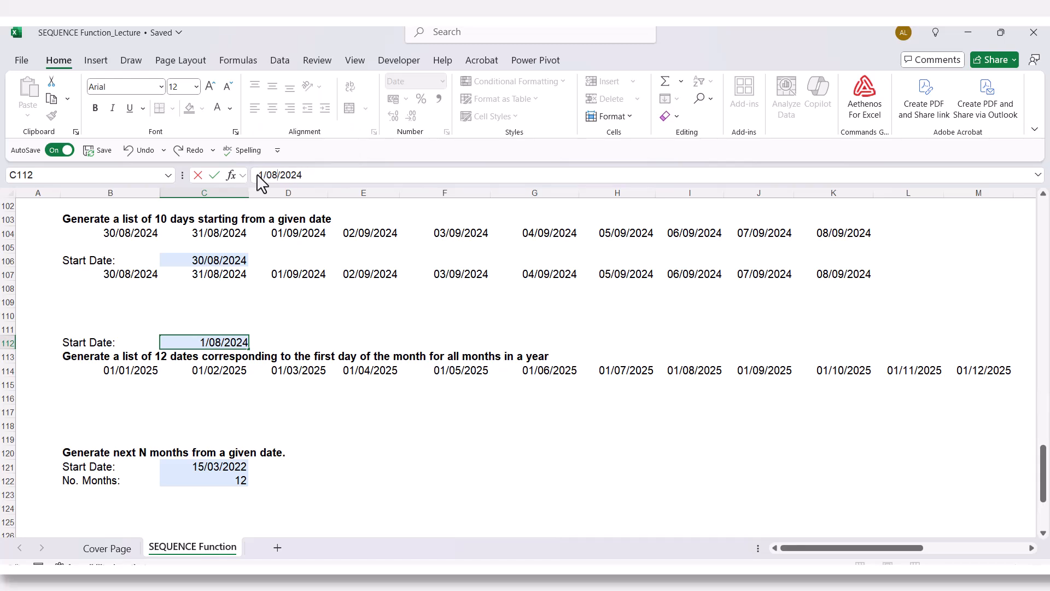
key(Right)
key(Delete)
key(Delete)
text(1)
key(BackSpace)
text(5)
key(Return)
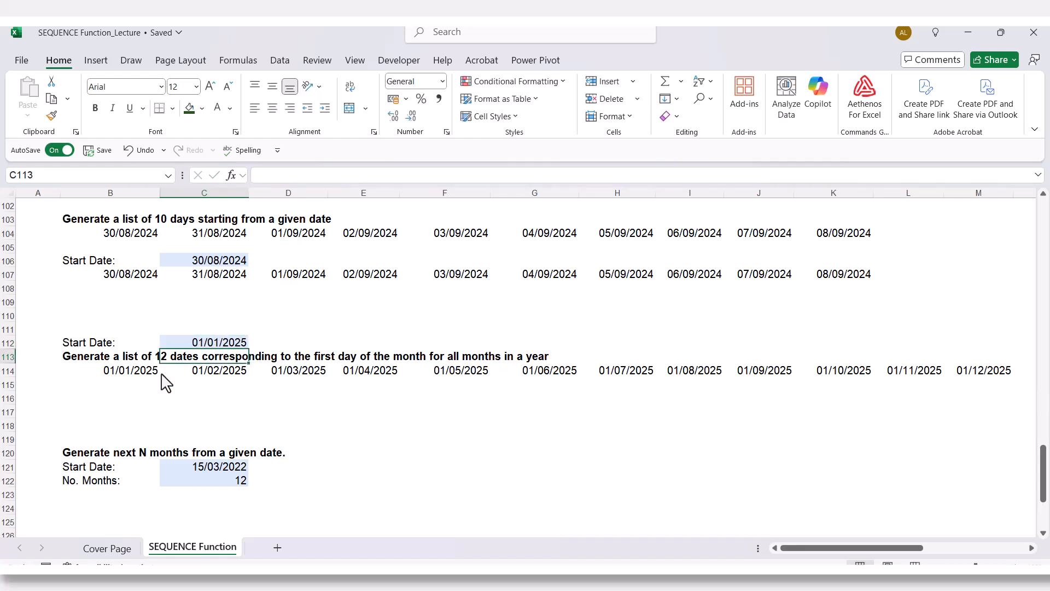
- Copy the formula text =EDATE("1/1/2025",SEQUENCE(1,12,0,1)) from B114 and enter it in cell B115
click(131, 383)
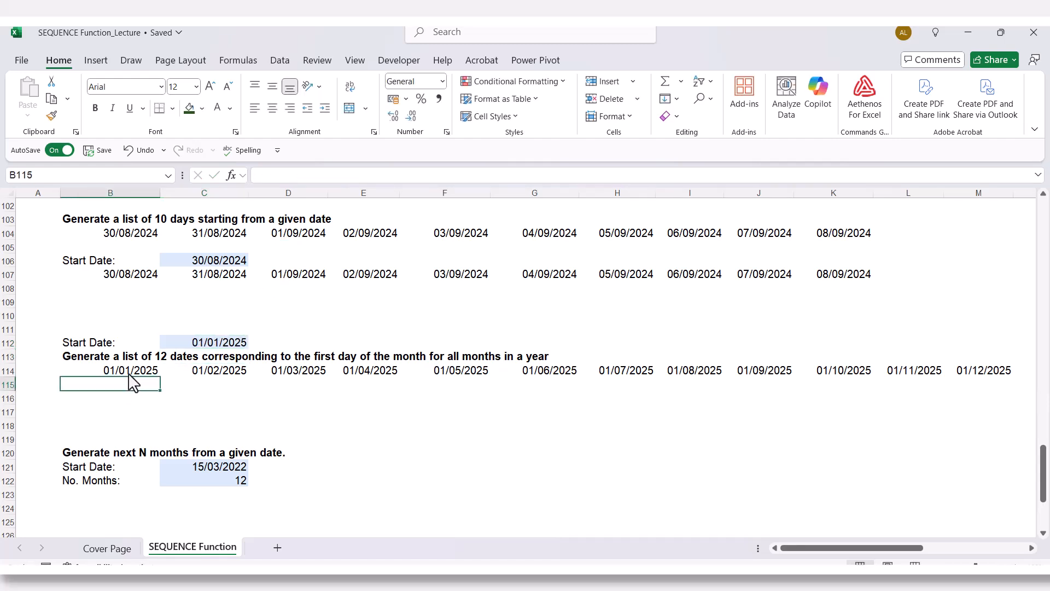
click(130, 371)
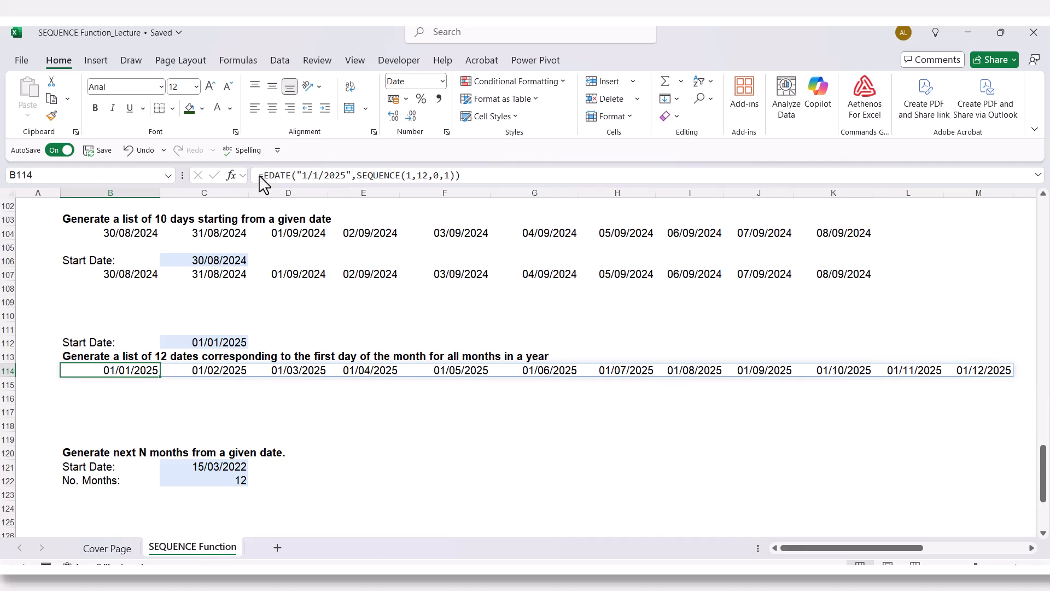
drag(259, 175, 479, 184)
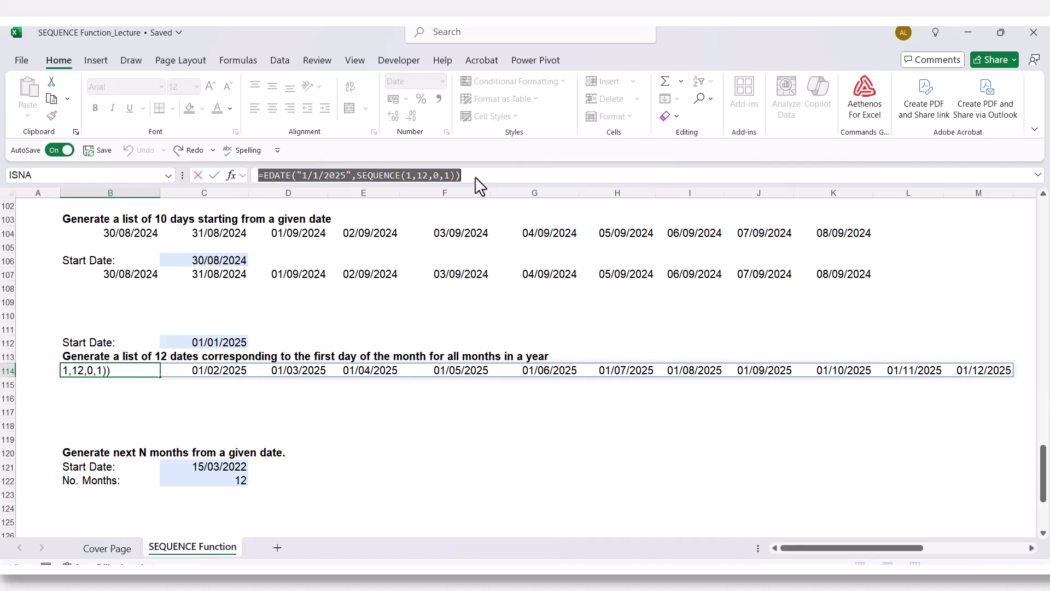
click(104, 387)
key(Escape)
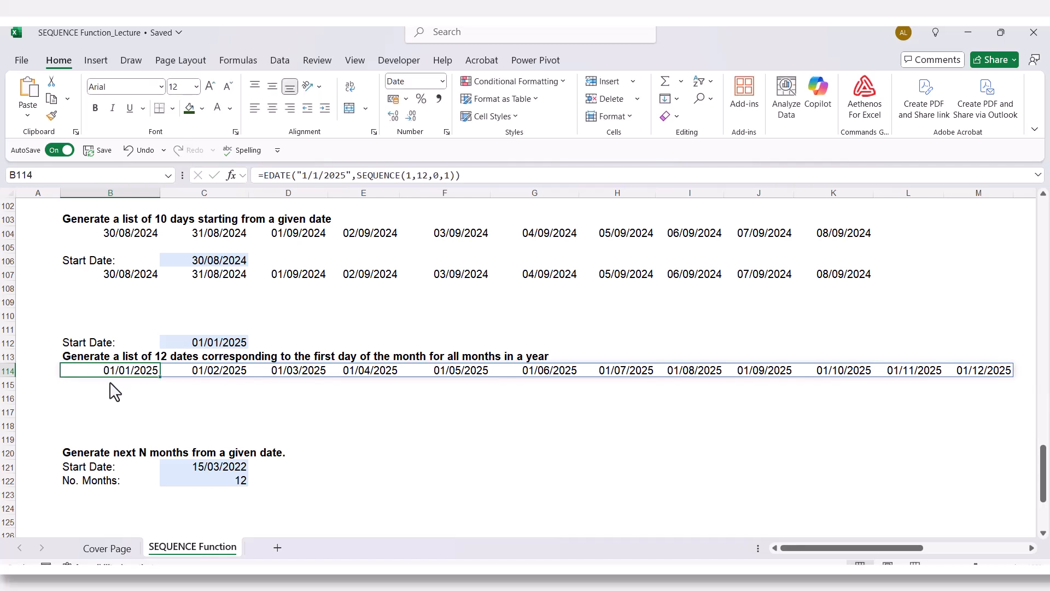
click(111, 385)
click(272, 176)
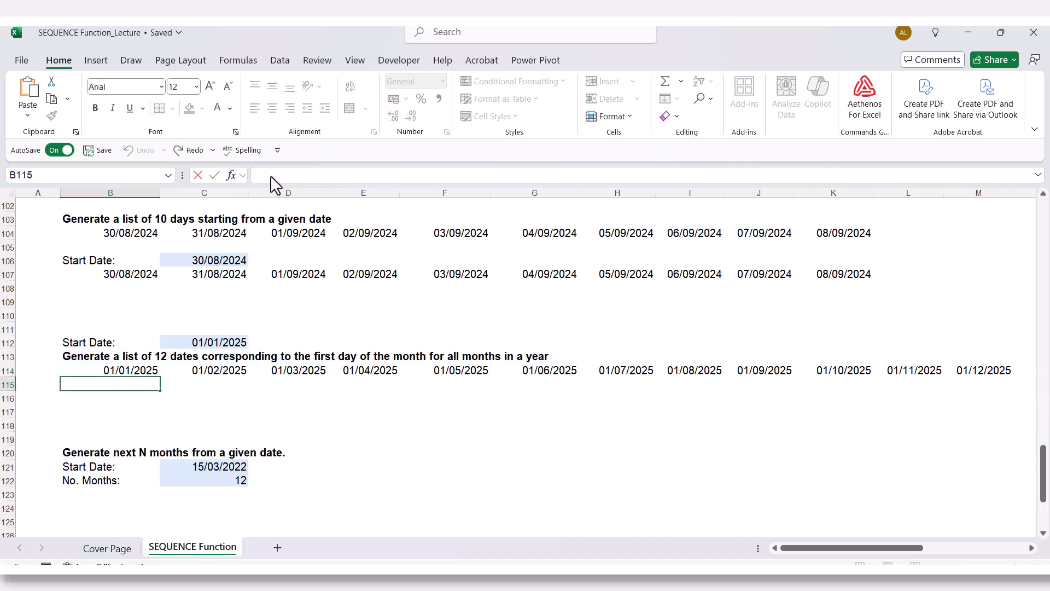
key(ctrl+v)
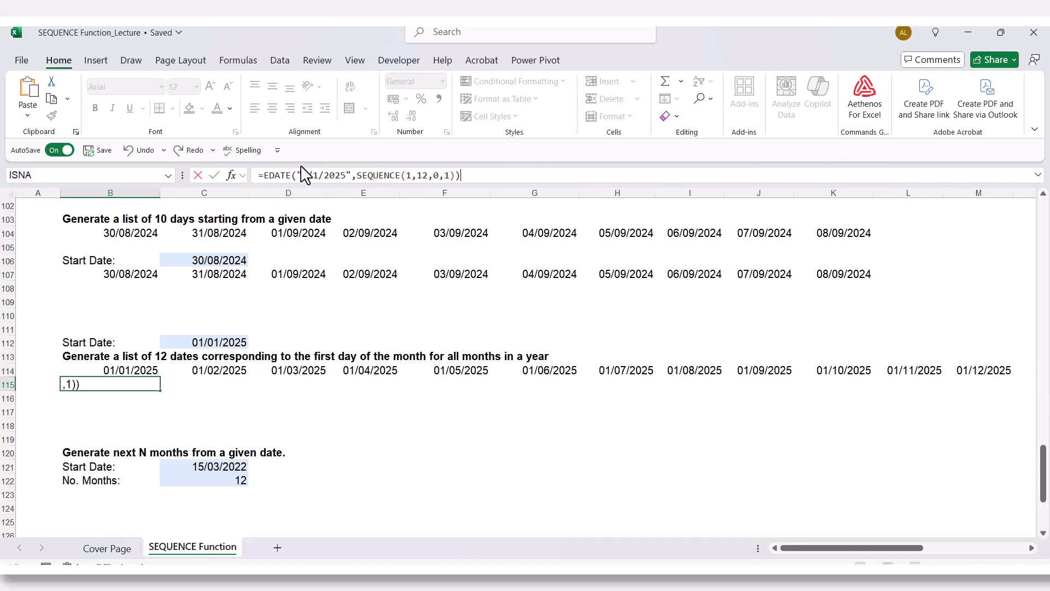
key(Return)
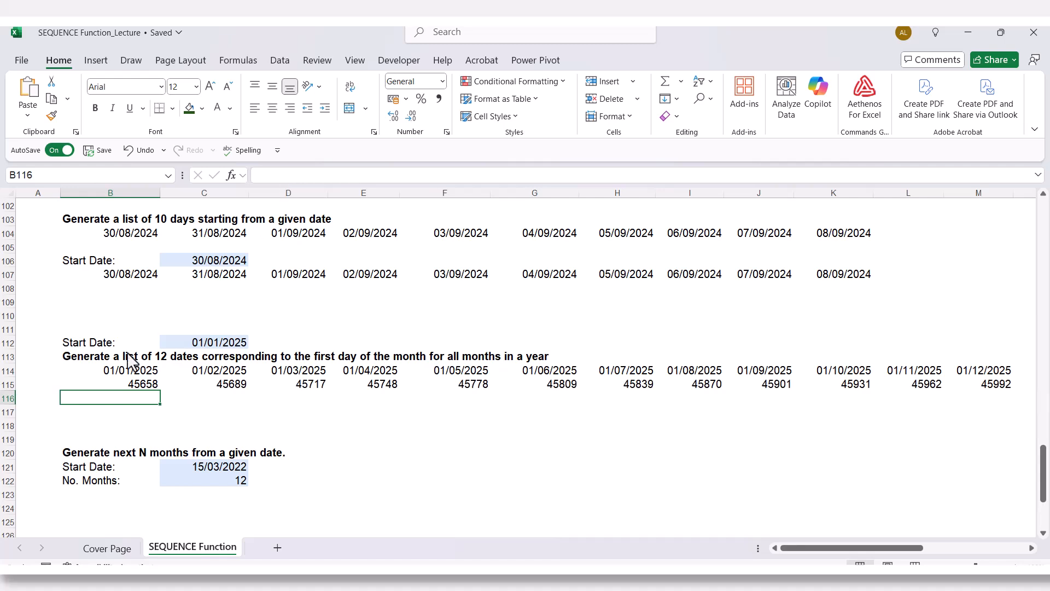
- Replace the typed date "1/1/2025" in the B115 EDATE formula with a reference to start date cell C112
double_click(110, 387)
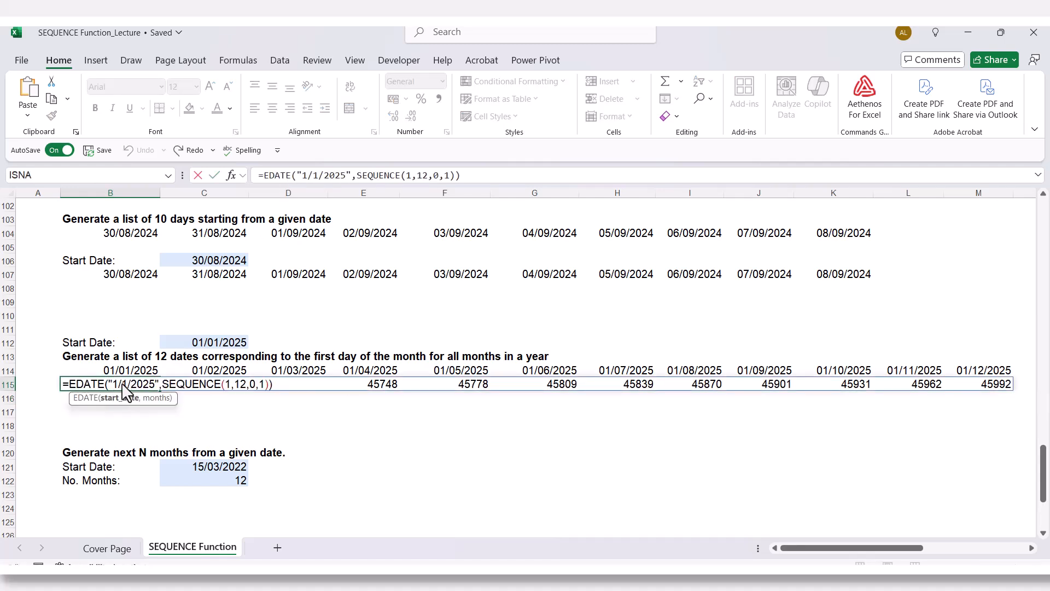
drag(124, 383, 159, 387)
key(Delete)
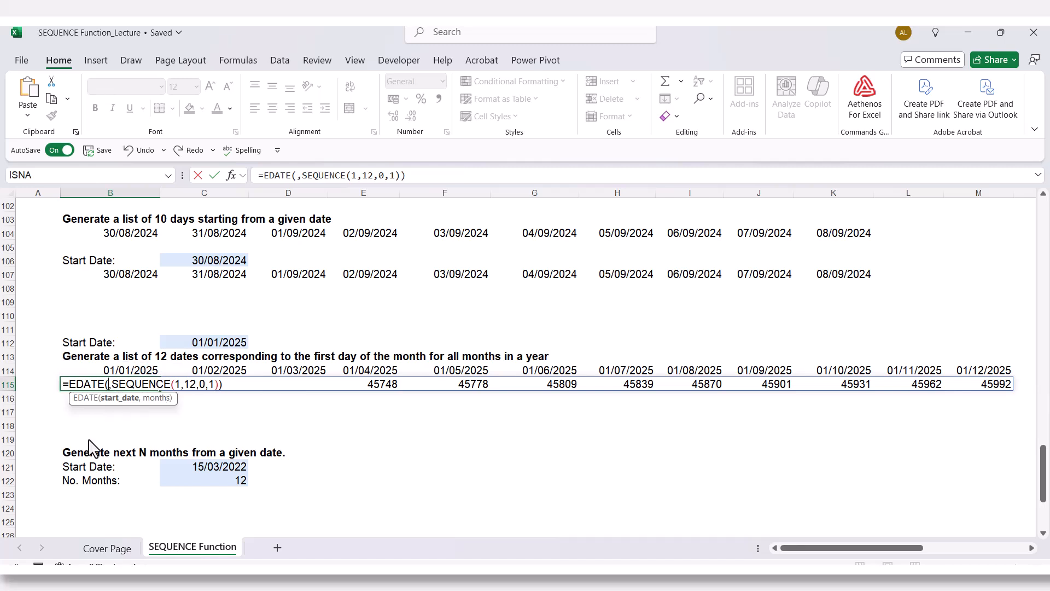
click(177, 343)
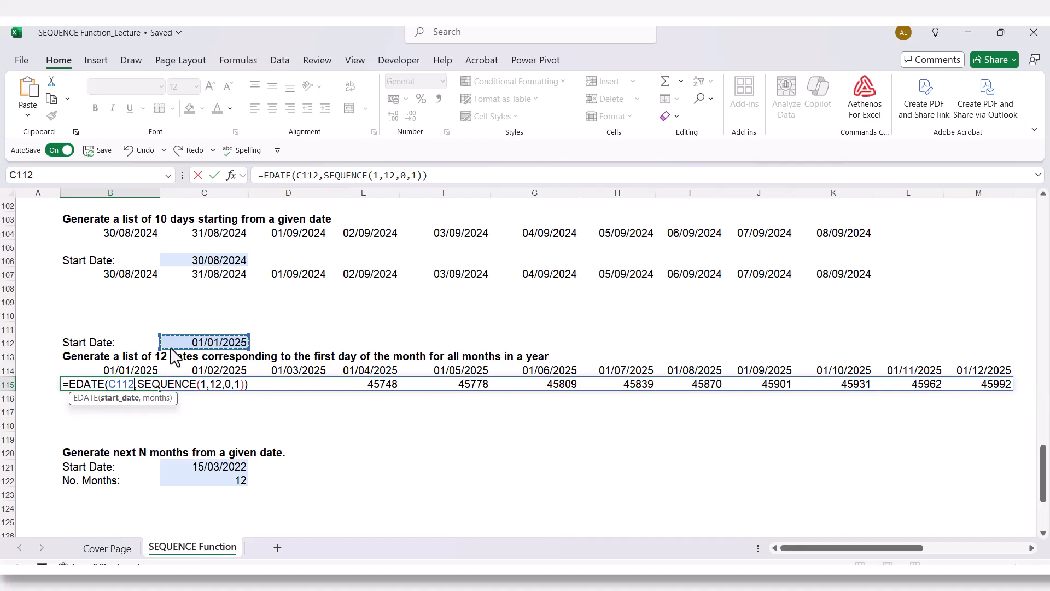
key(Return)
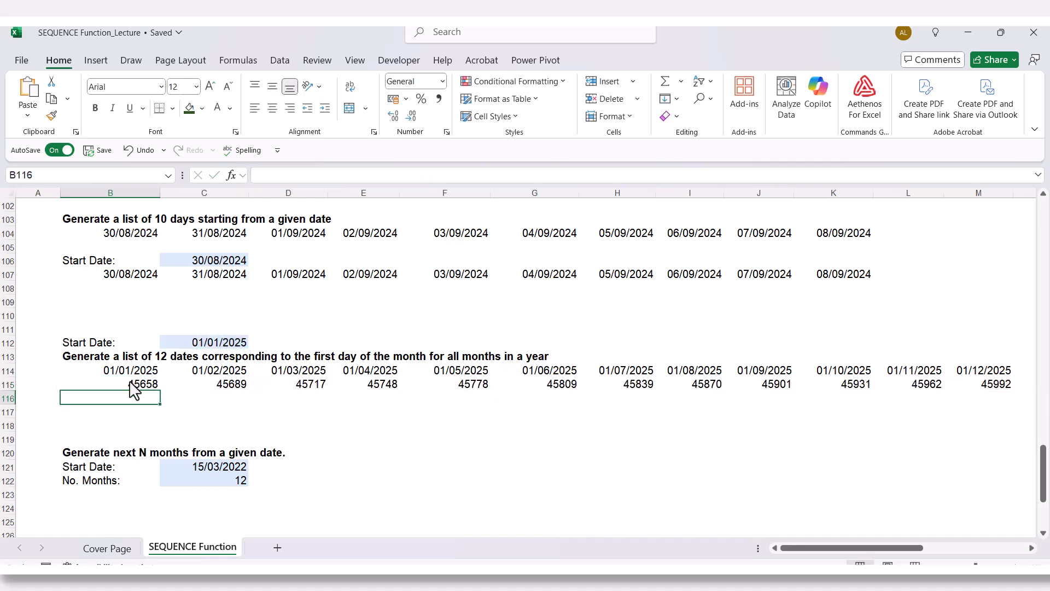
- Format the twelve generated values in B115:M115 as Short Date
drag(134, 385, 836, 379)
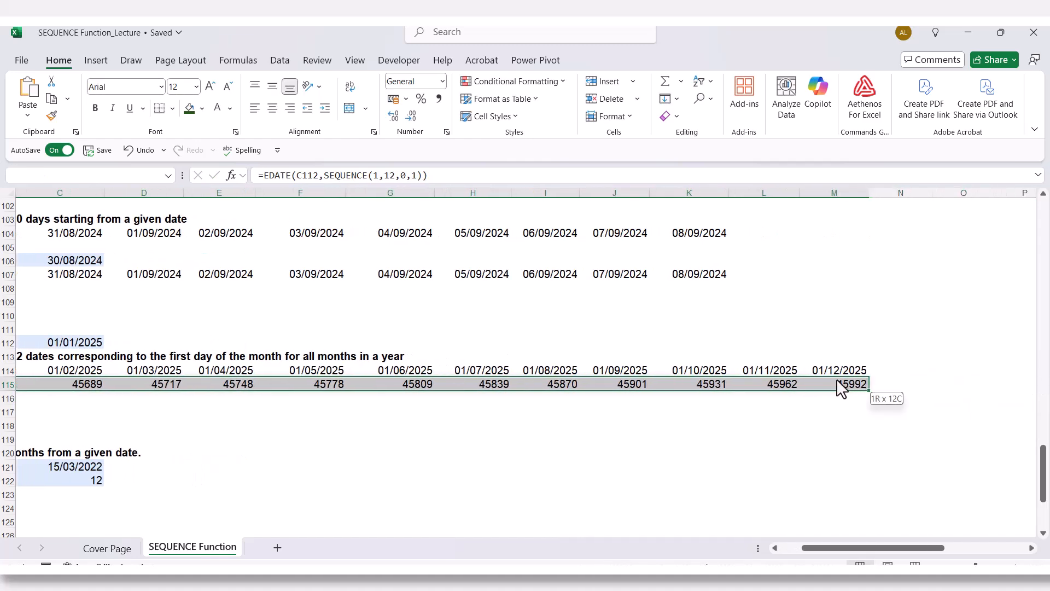
click(442, 82)
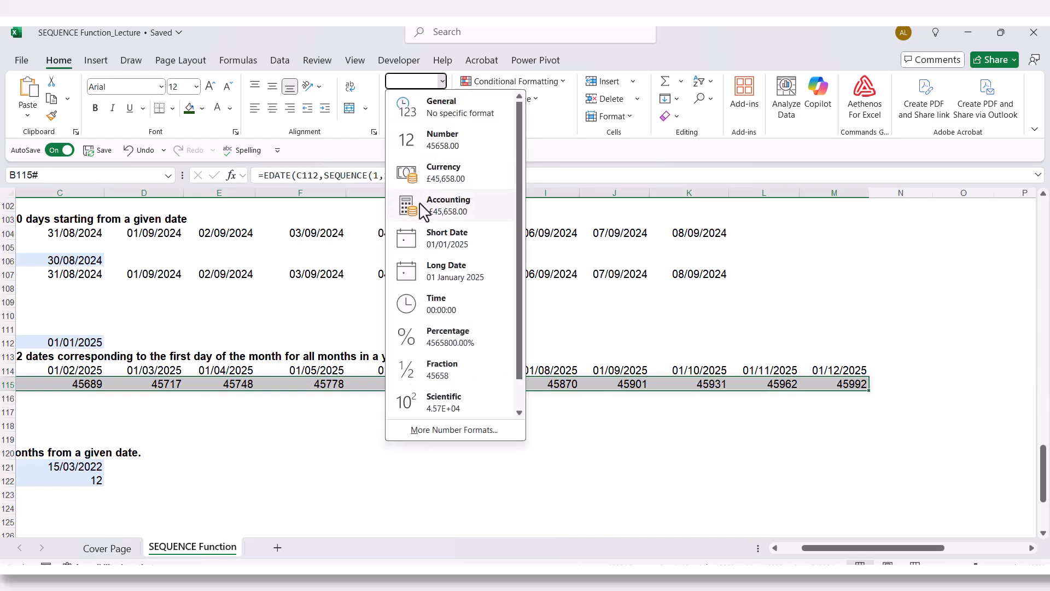
click(432, 238)
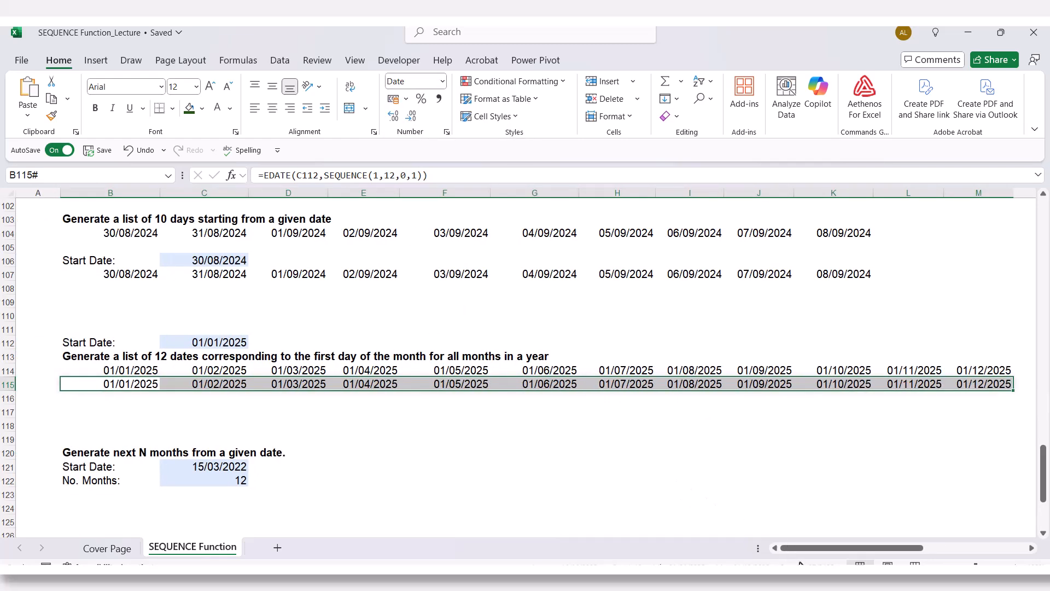
click(233, 384)
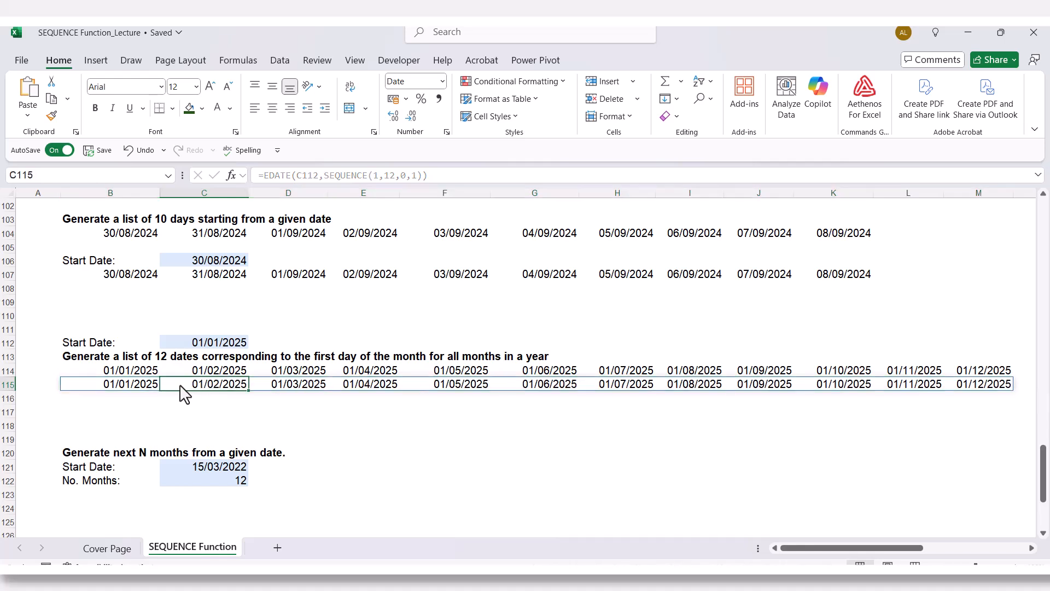
click(121, 409)
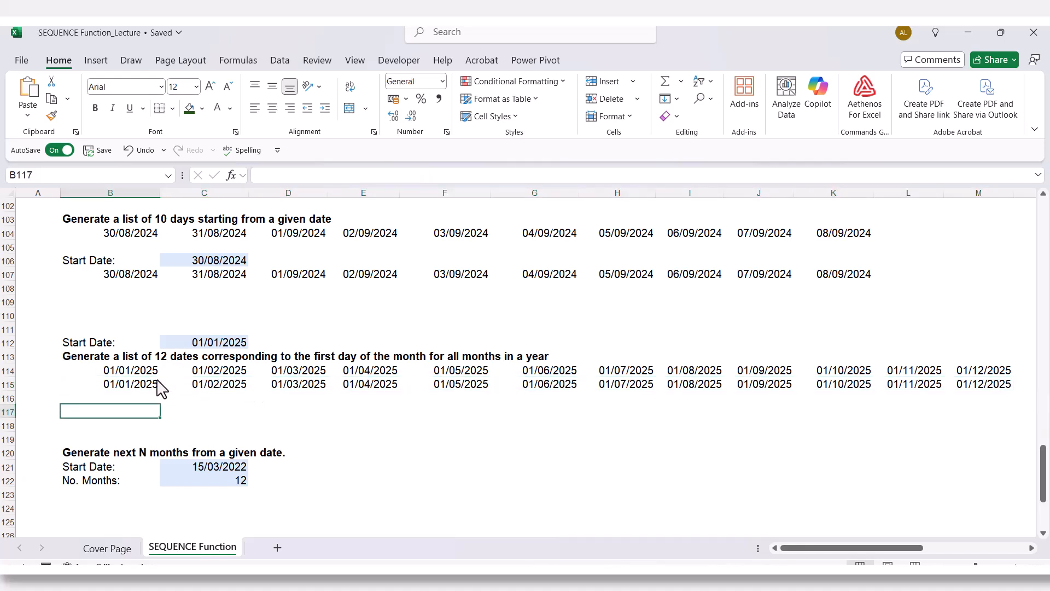
- Compare the EDATE formulas in B114 and B115, checking the typed start date against the cell reference
click(140, 371)
double_click(142, 372)
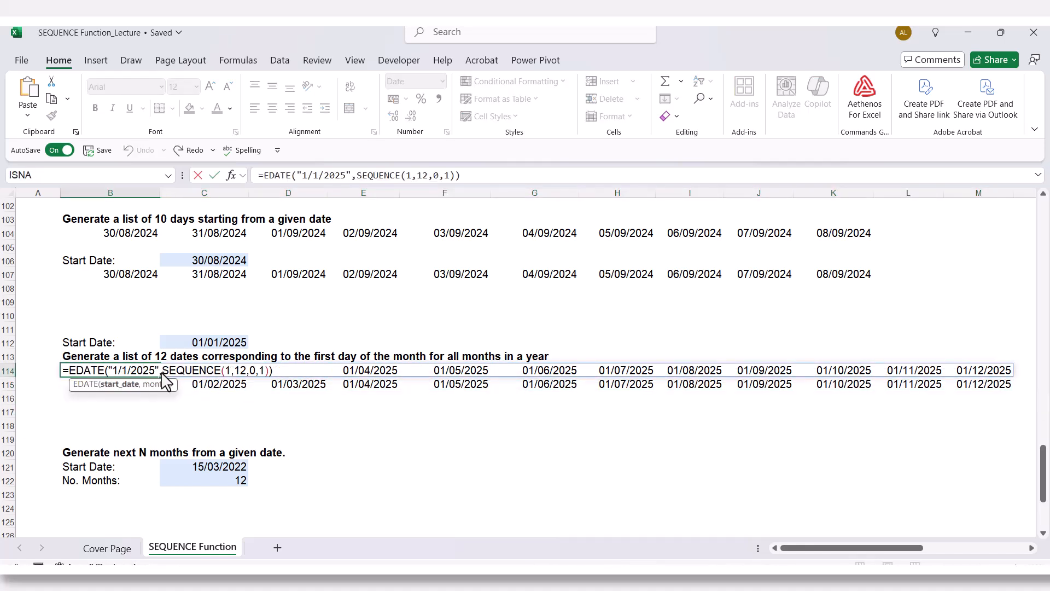
key(Escape)
click(130, 384)
double_click(129, 383)
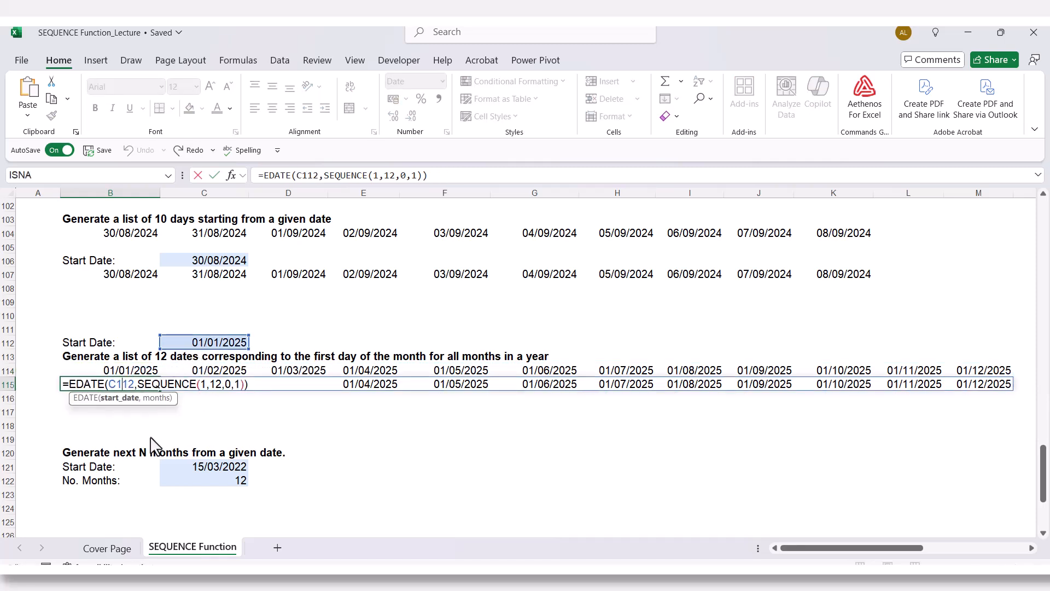
key(ctrl+Return)
- Review the start date in C121 and the number of months in C122 for the next N months example
scroll(146, 437, down, 4)
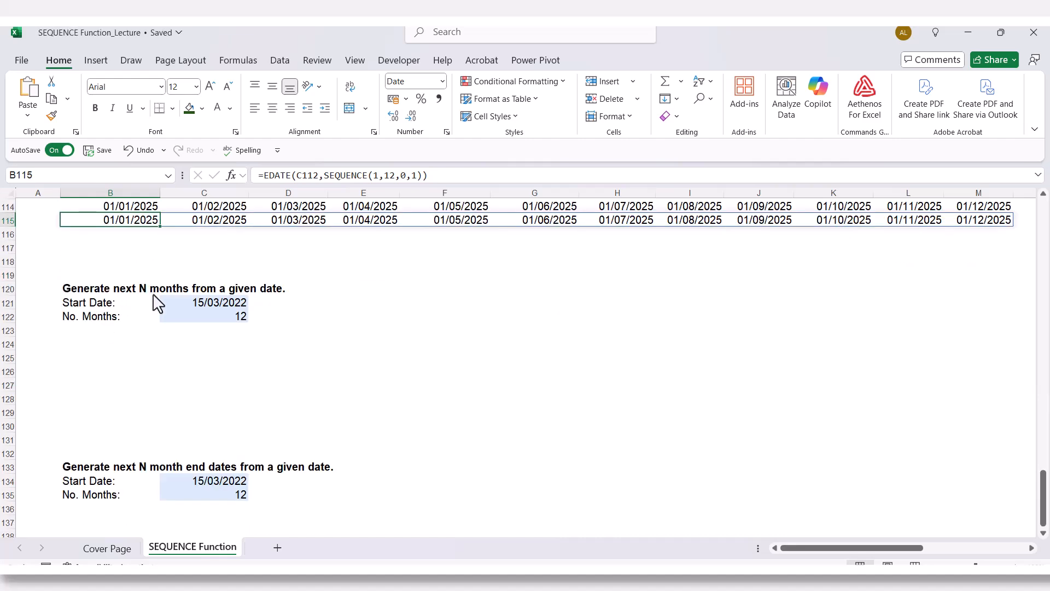
click(199, 300)
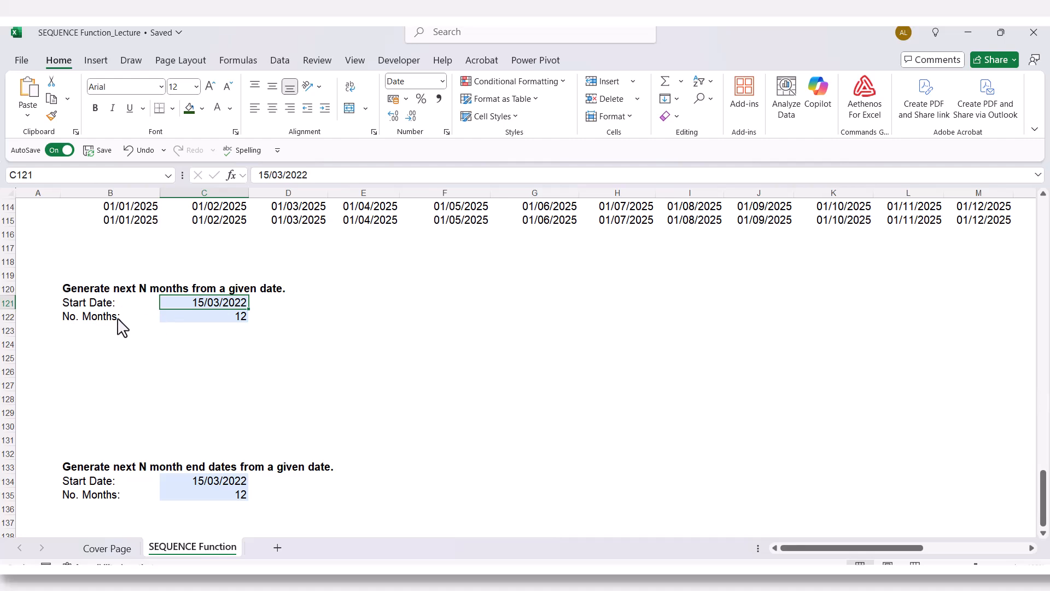
click(167, 320)
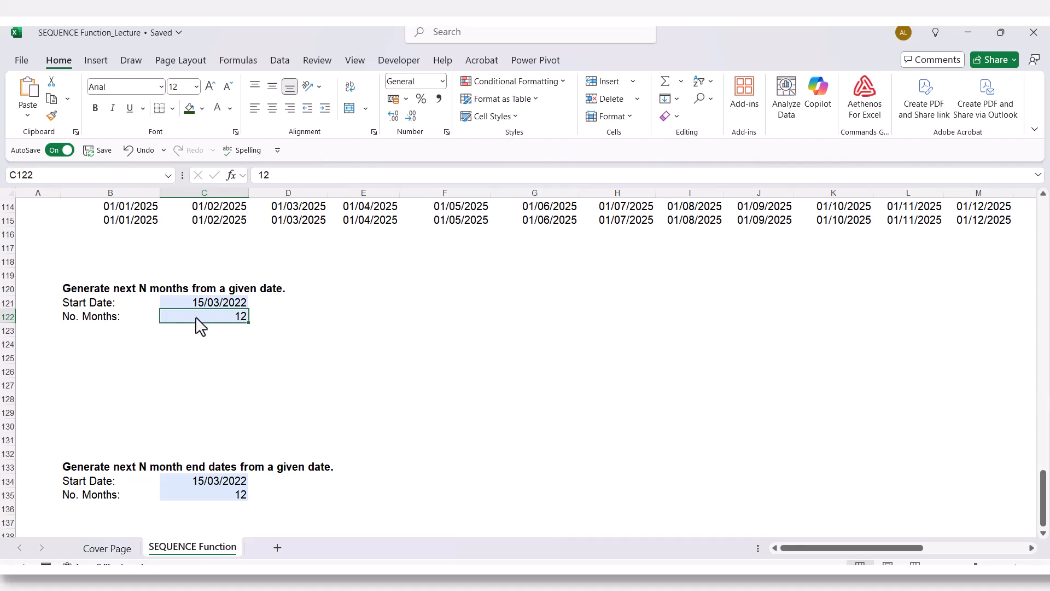
click(193, 301)
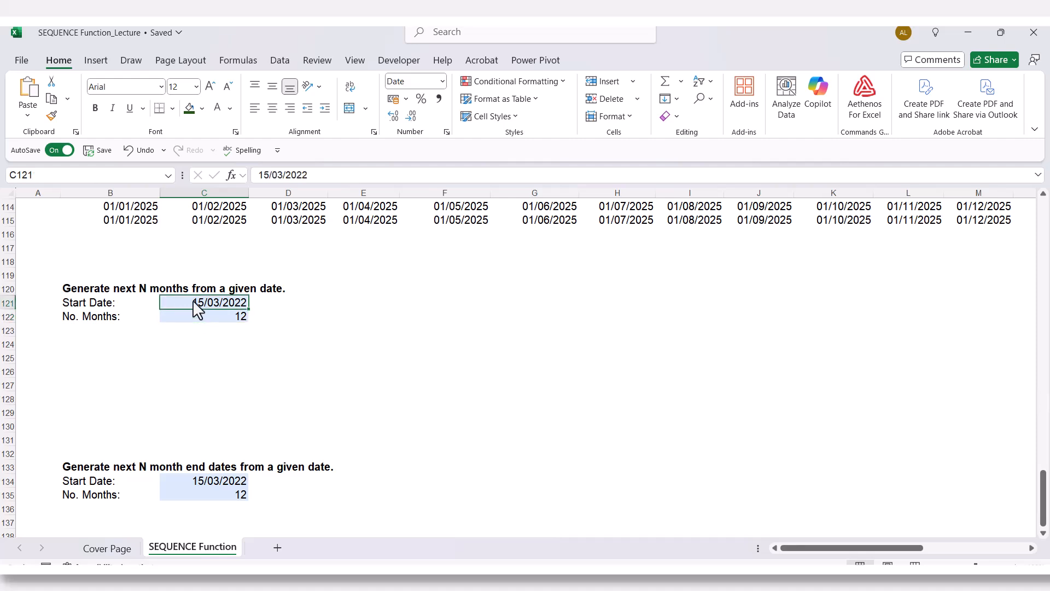
- Start an EDATE formula in cell B124 using C121 as the start date
click(101, 344)
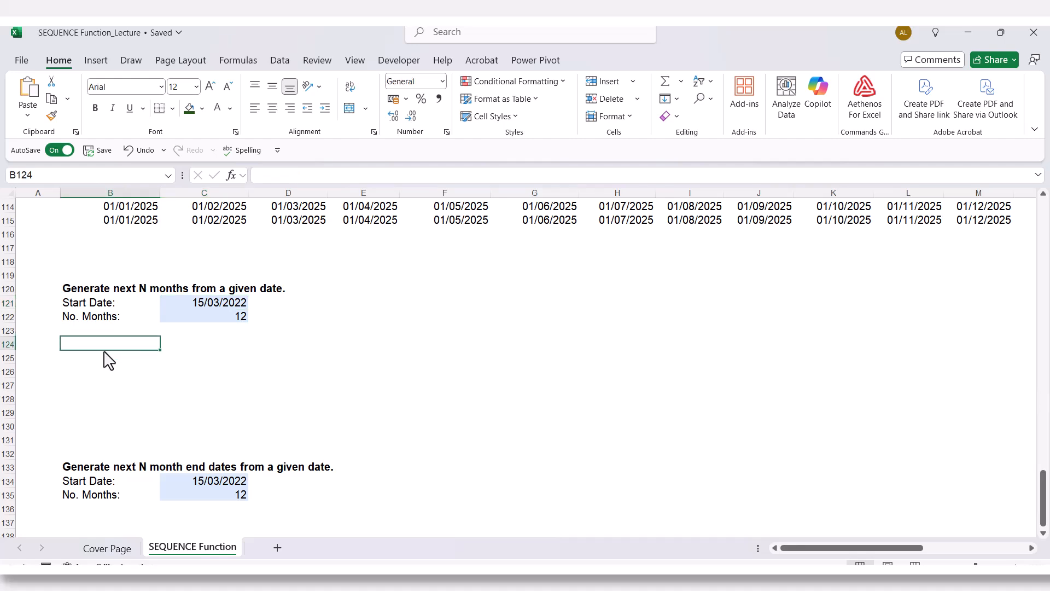
text(=edate)
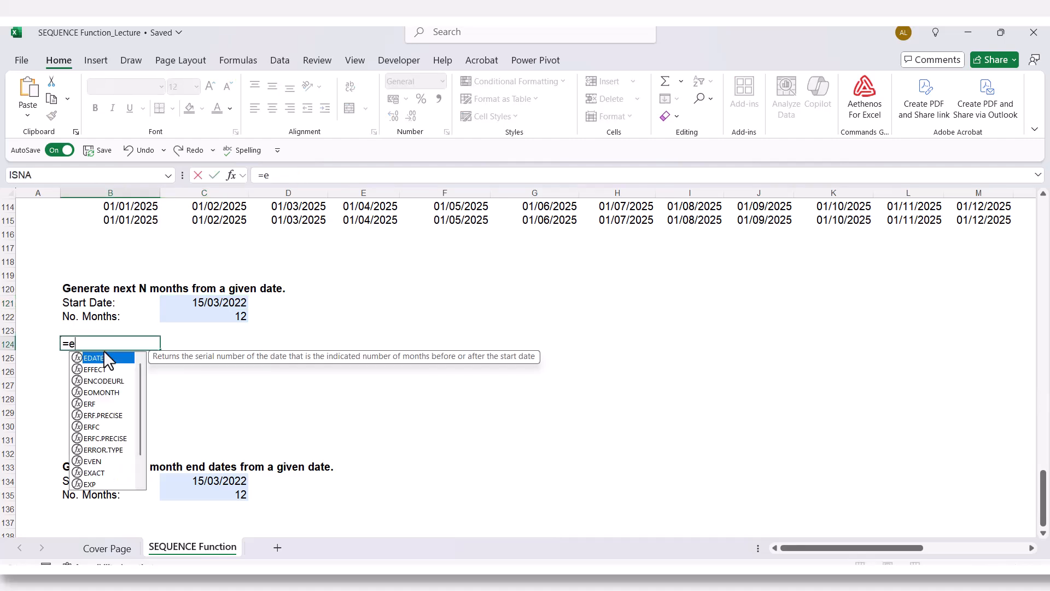
key(Tab)
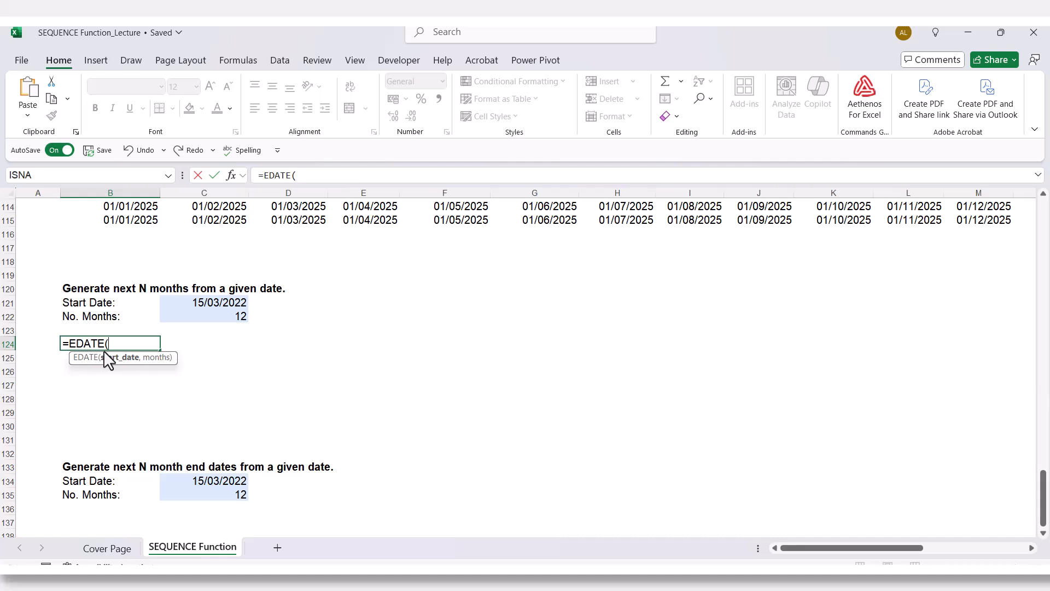
click(187, 302)
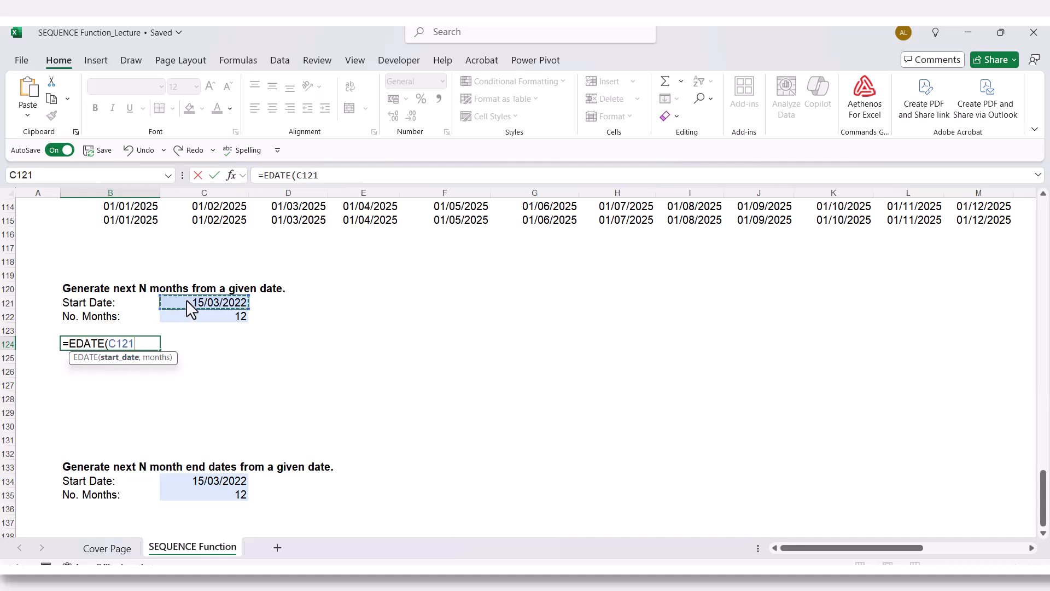
text(,)
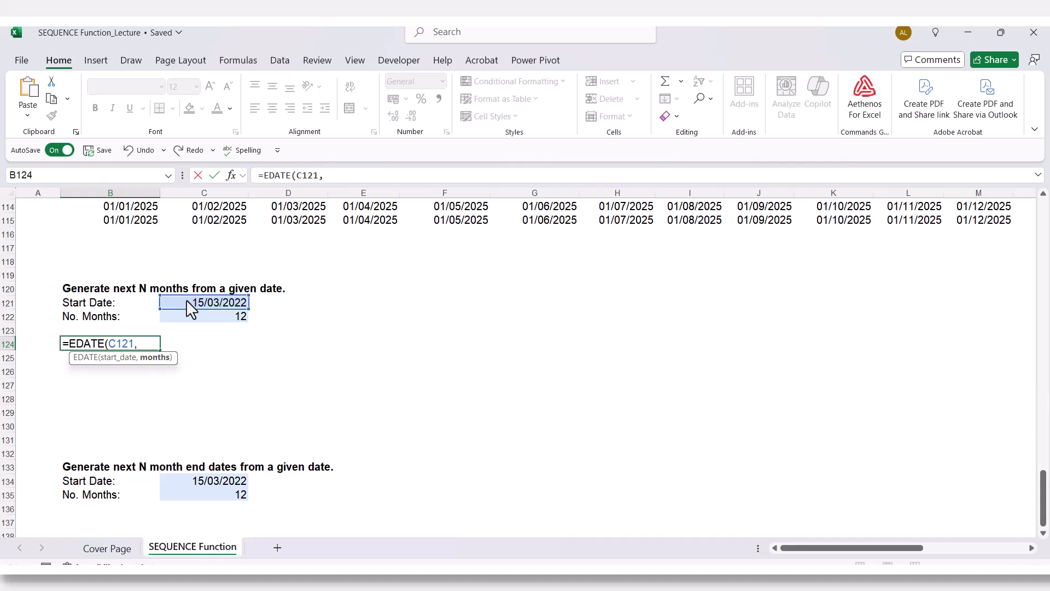
text(seq)
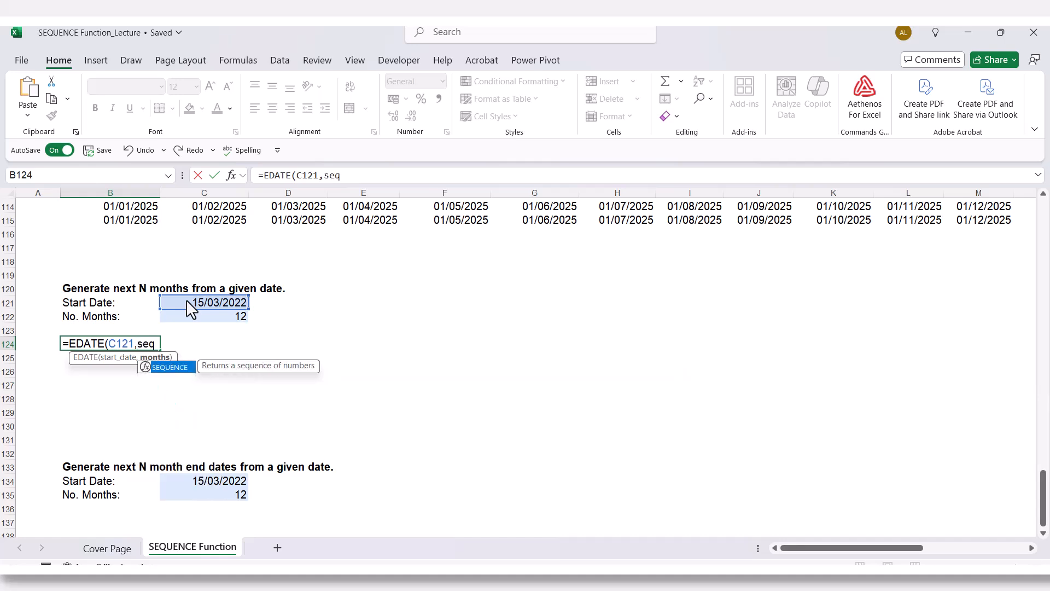
- Complete the EDATE formula in B124 with SEQUENCE(1,C122,0,1) as the months argument
key(Tab)
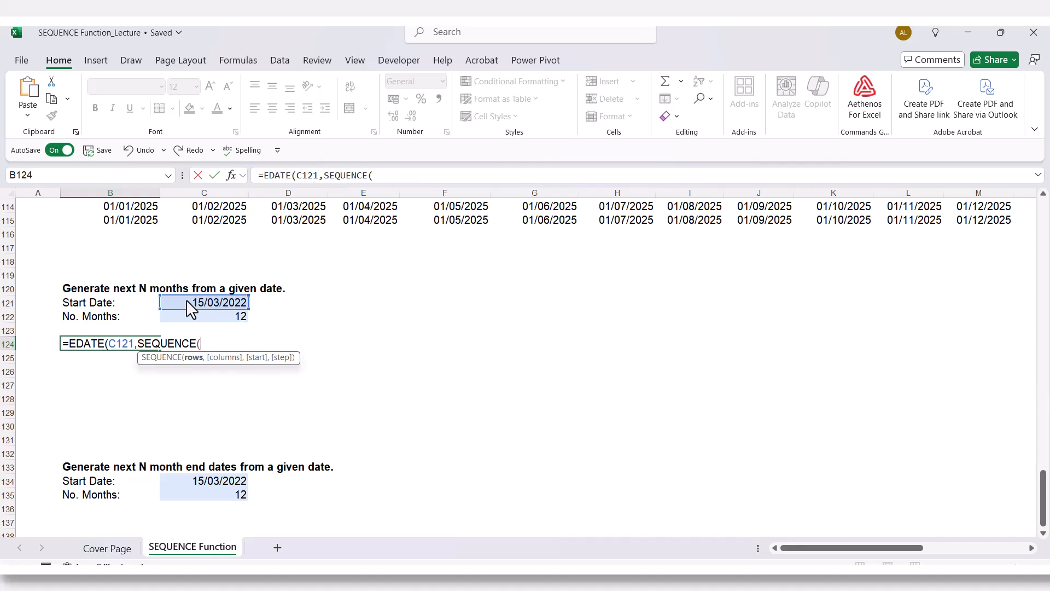
text(1,)
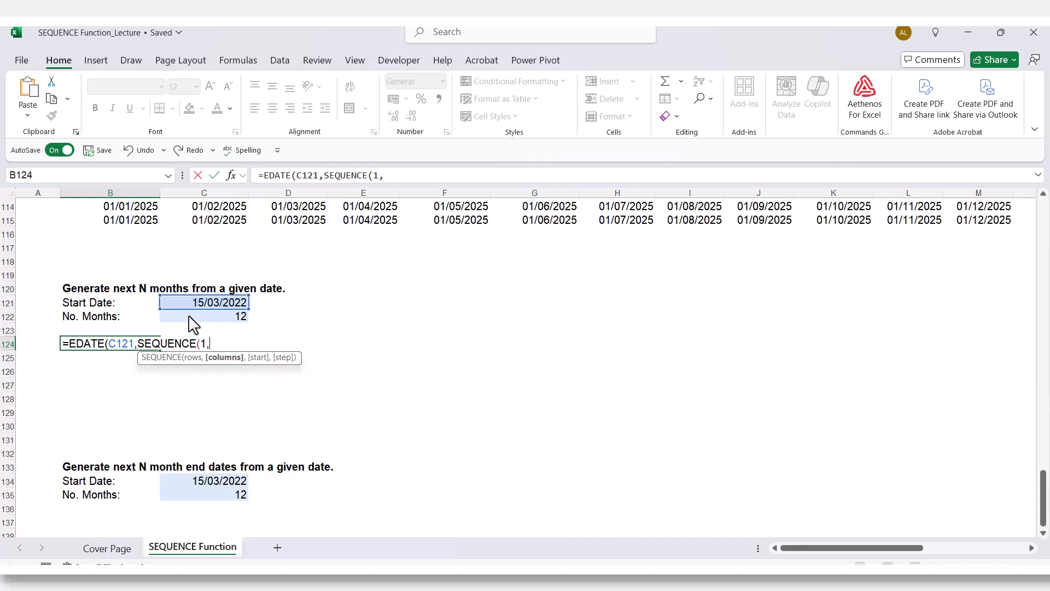
click(189, 317)
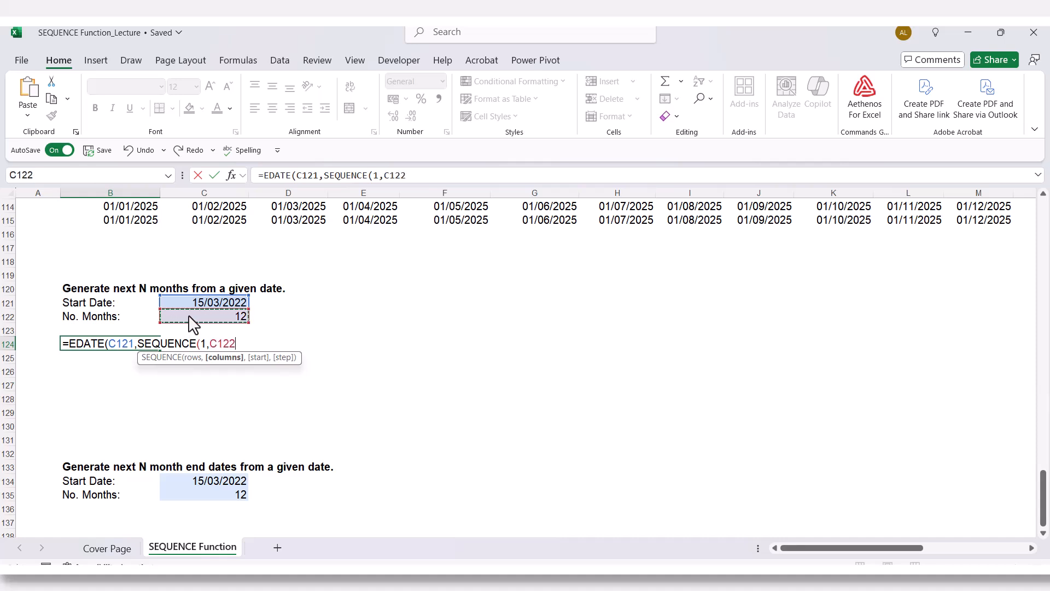
text(,)
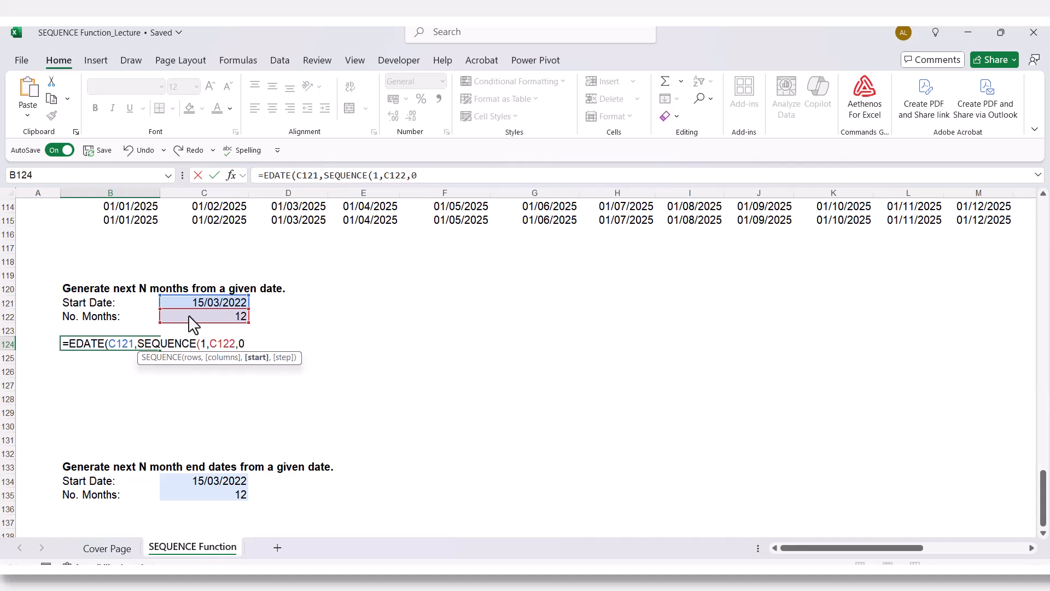
text(0,1))
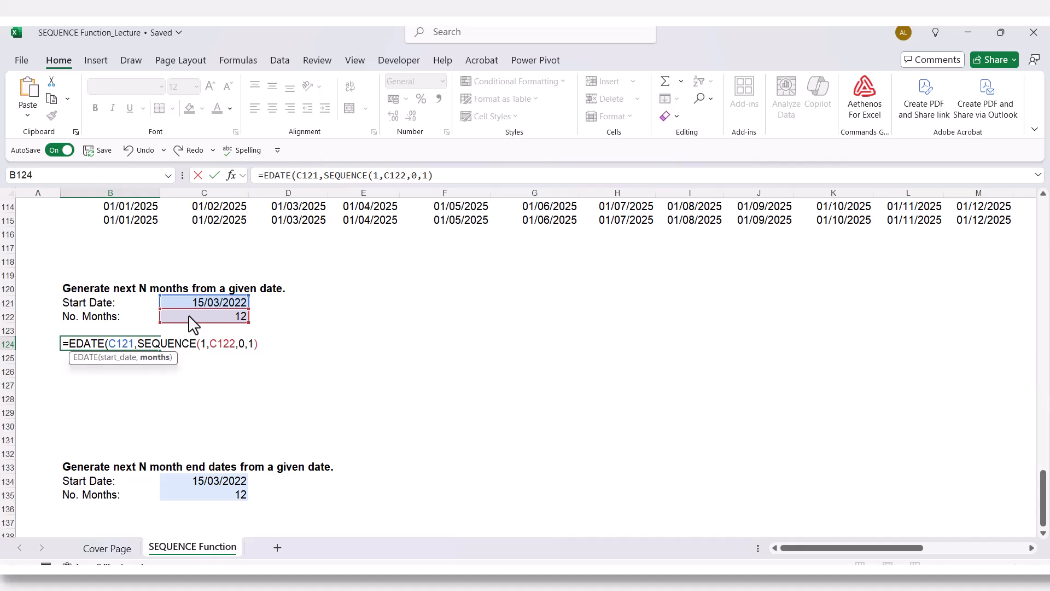
text())
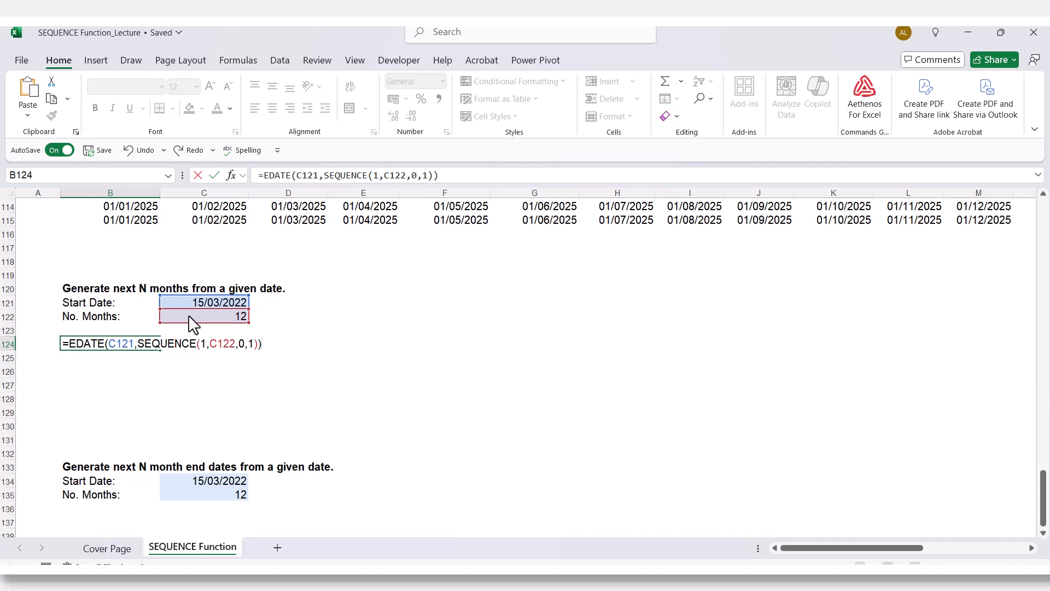
key(Return)
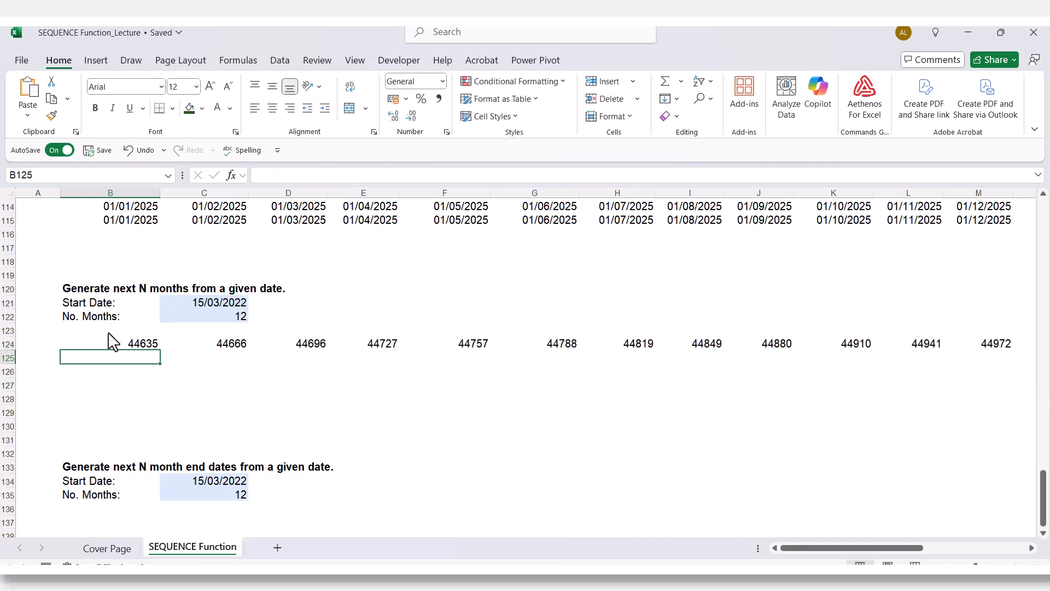
- Format the generated values in B124:M124 as Short Date
click(146, 345)
drag(145, 345, 985, 343)
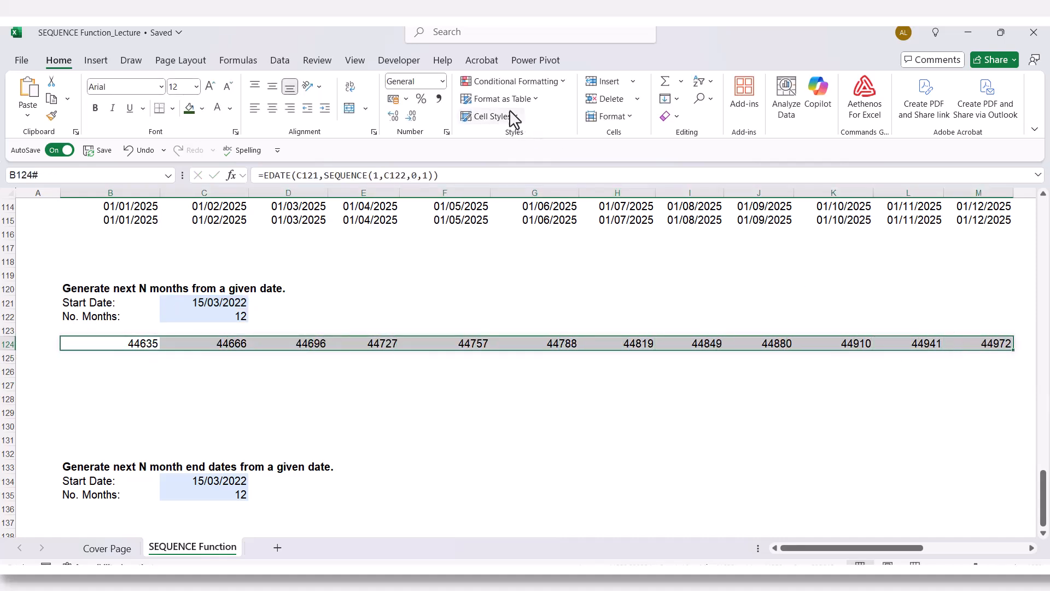
click(442, 81)
click(444, 236)
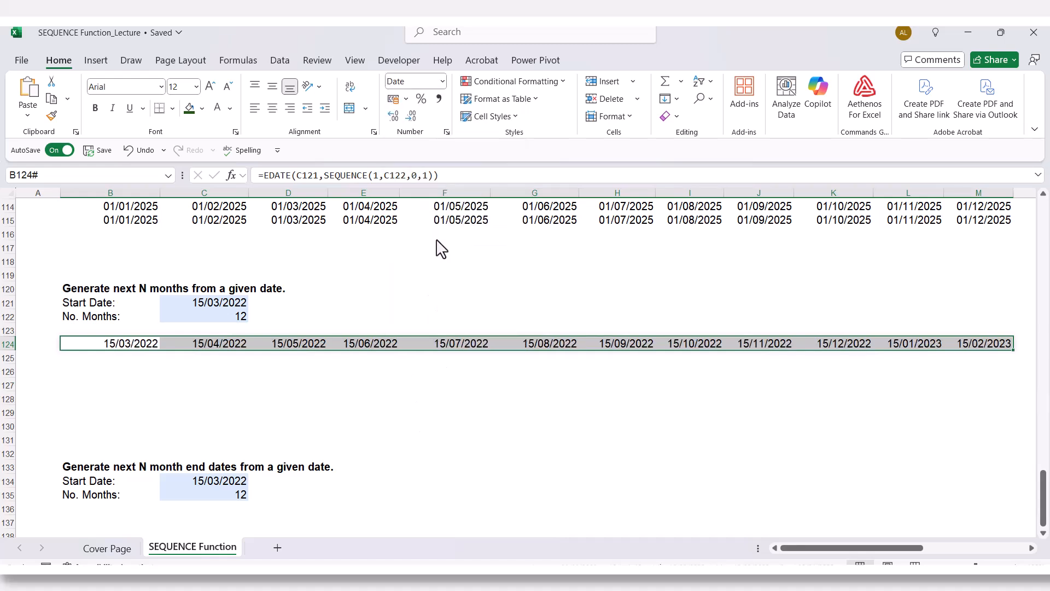
click(422, 400)
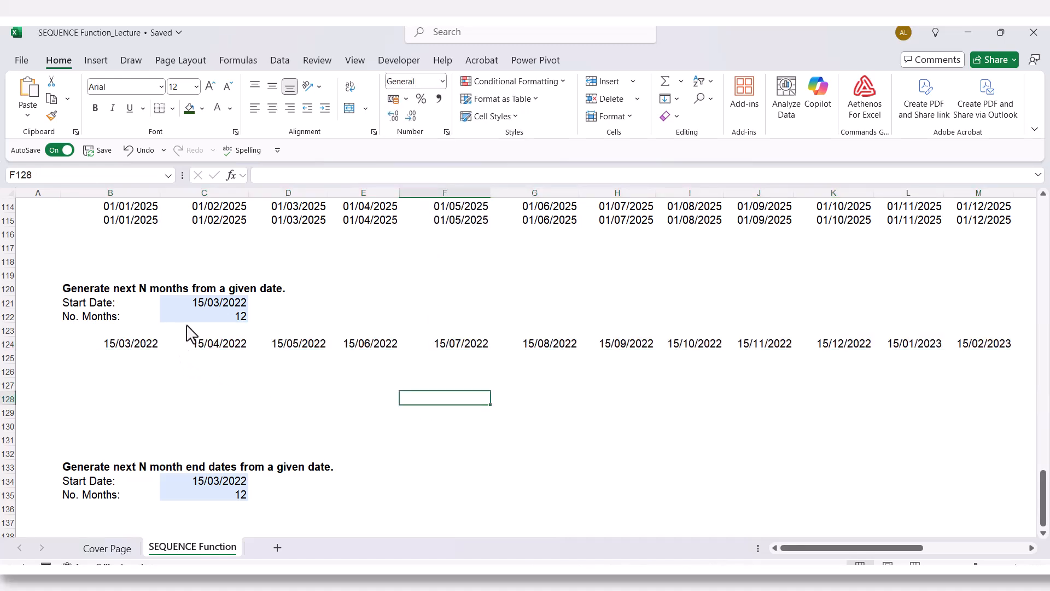
- Examine the monthly dates in row 124 against the start date in C121 and check the formula in B124
click(202, 301)
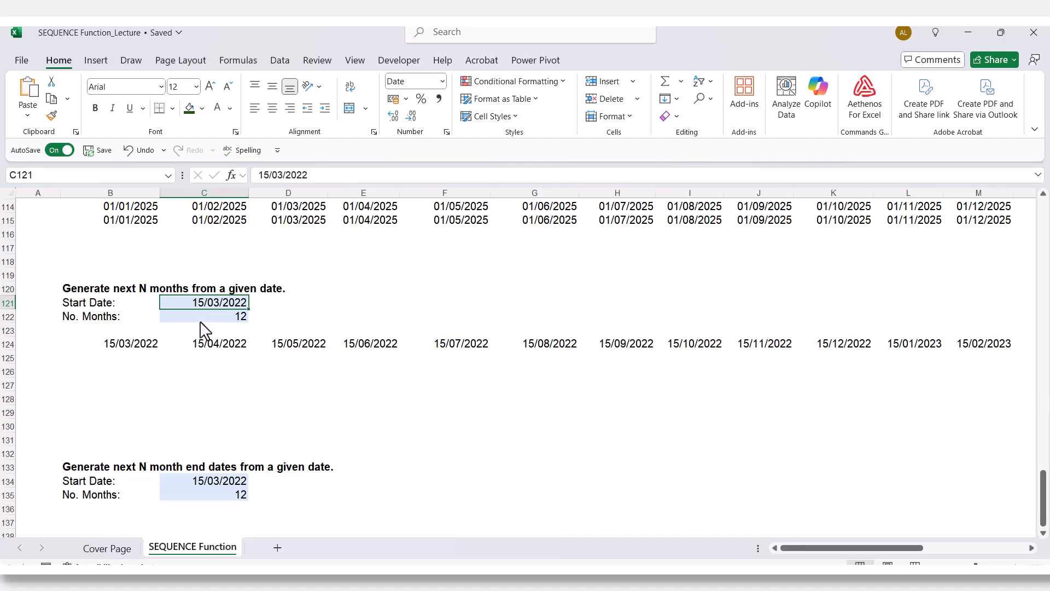
click(224, 349)
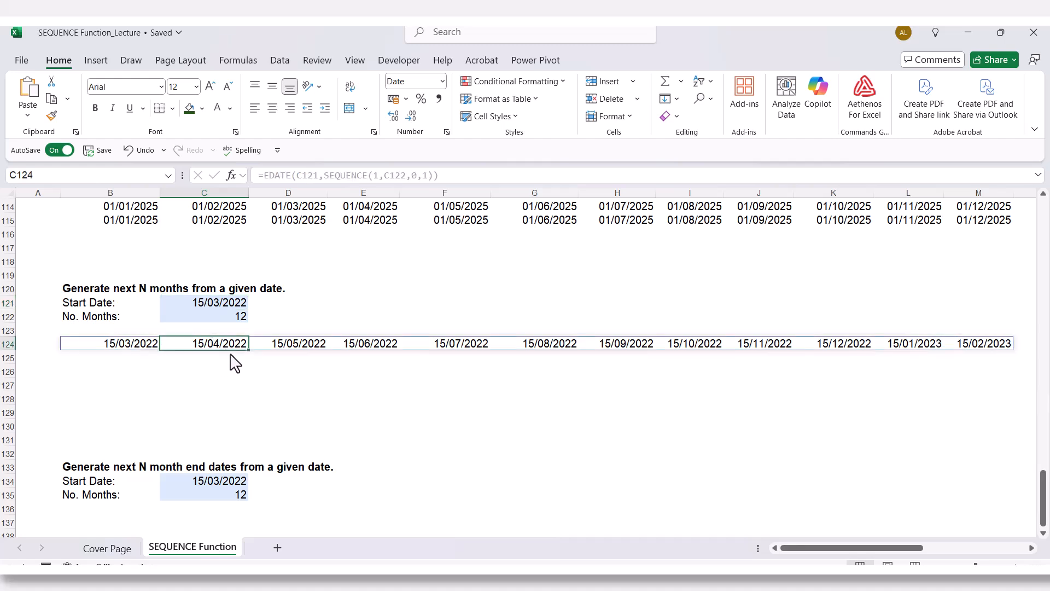
click(315, 348)
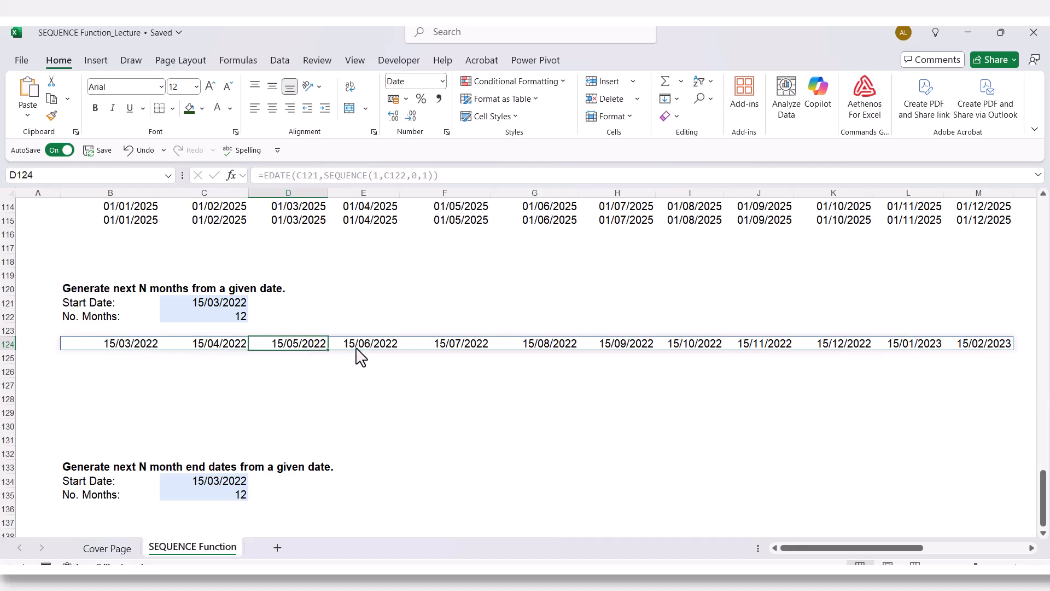
click(382, 348)
click(465, 348)
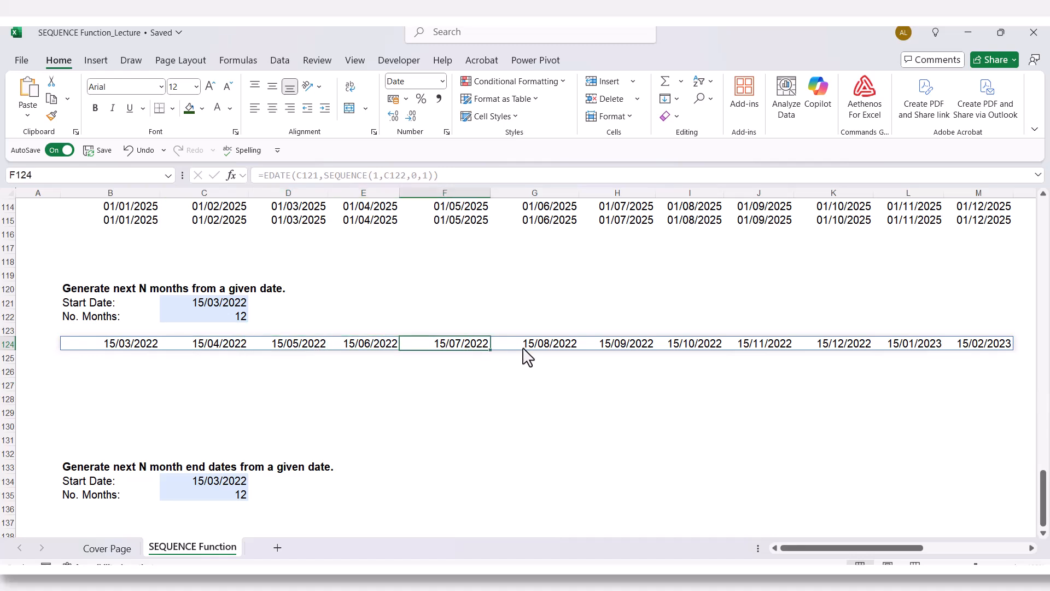
click(564, 347)
click(634, 350)
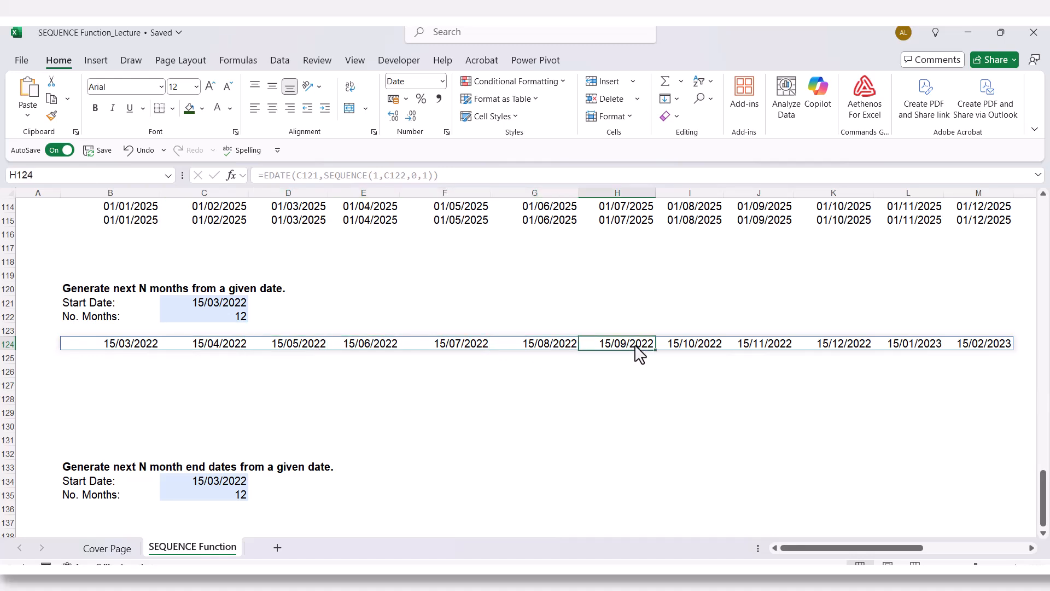
click(717, 353)
click(775, 350)
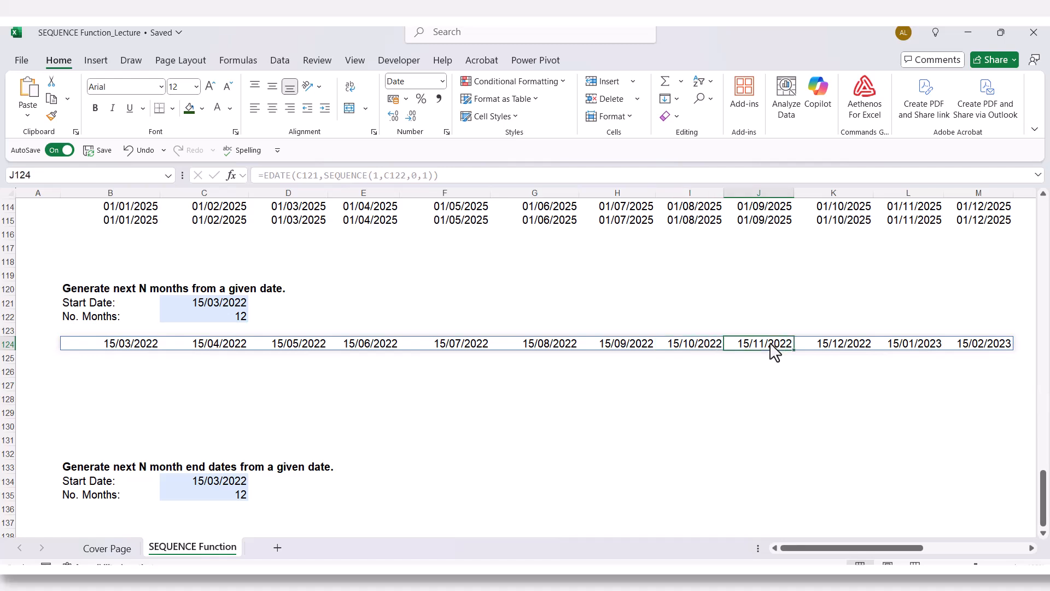
click(831, 353)
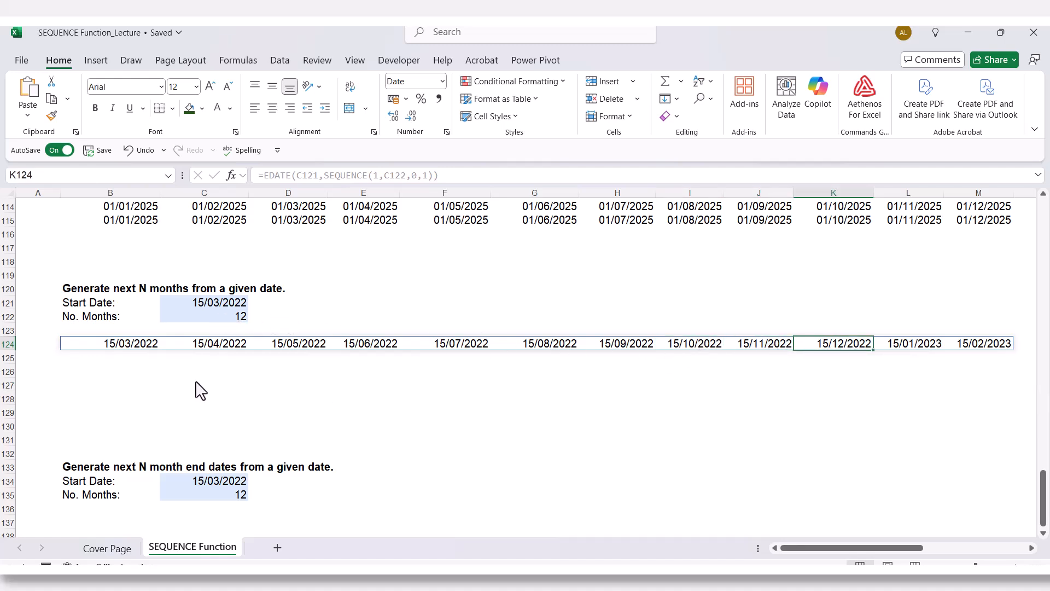
click(156, 386)
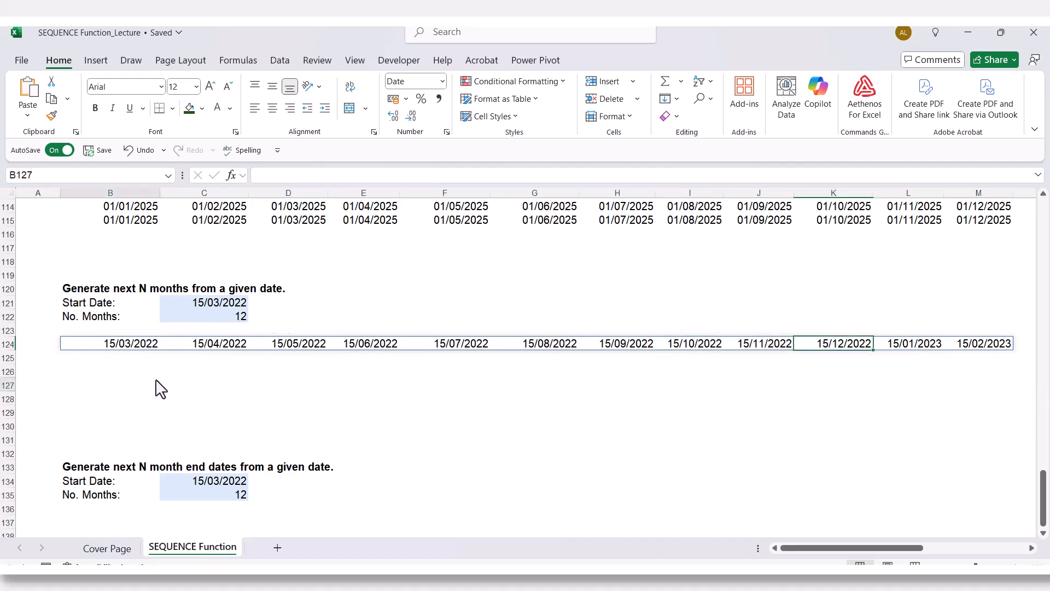
click(125, 350)
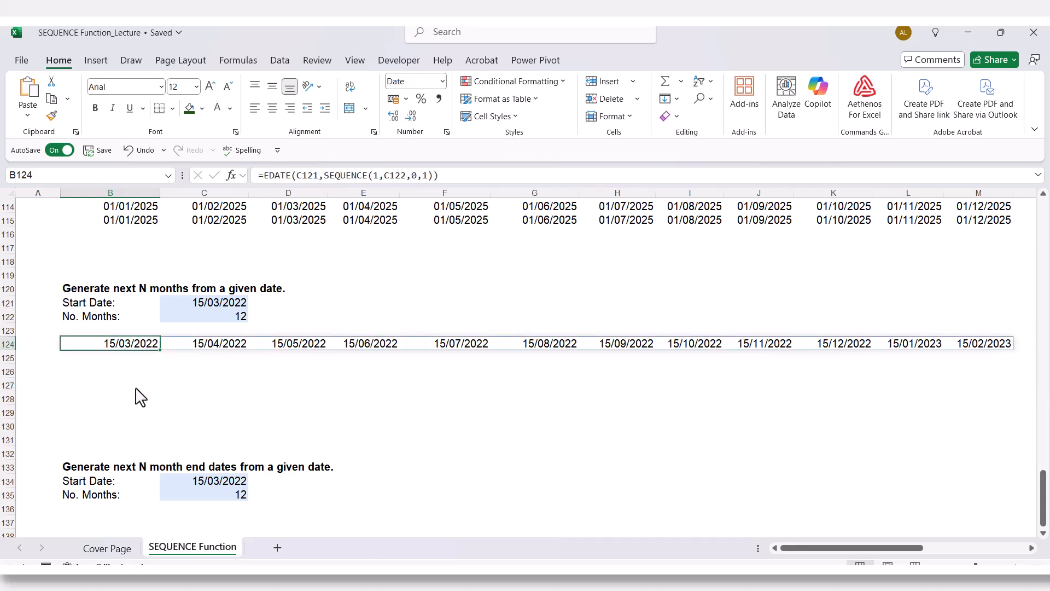
click(136, 388)
- Review the EDATE formula in B124, and the start date in C134 and number of months in C135 for the month end dates example
scroll(129, 388, down, 1)
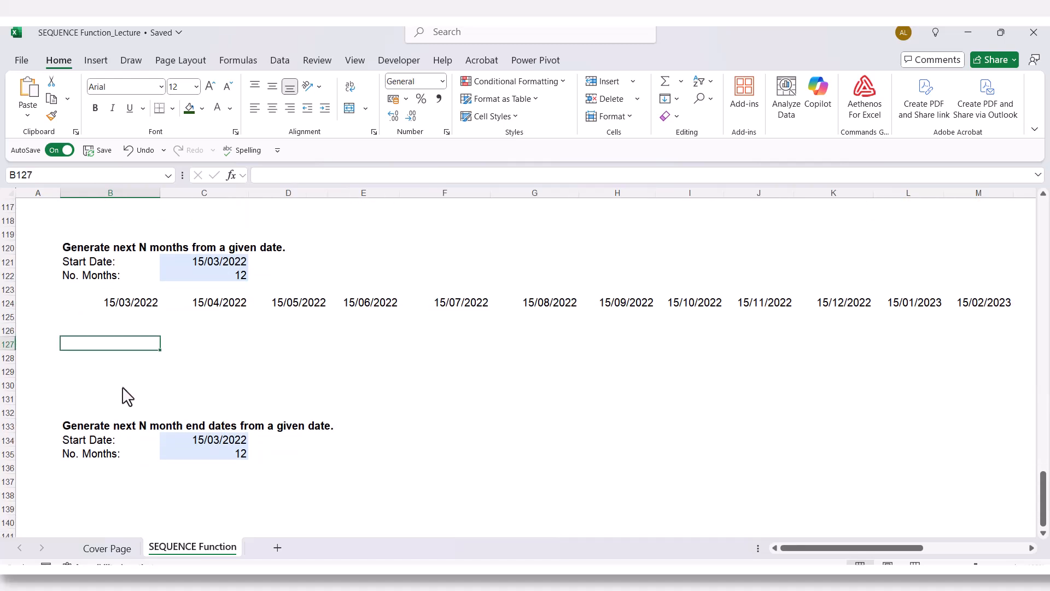
scroll(125, 395, down, 2)
scroll(125, 398, up, 1)
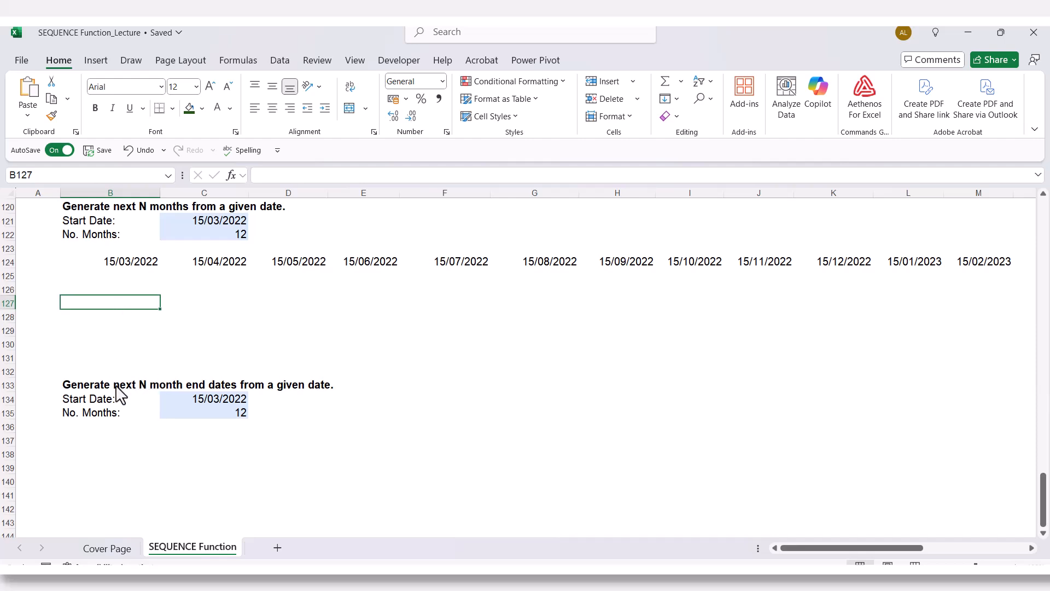
click(122, 271)
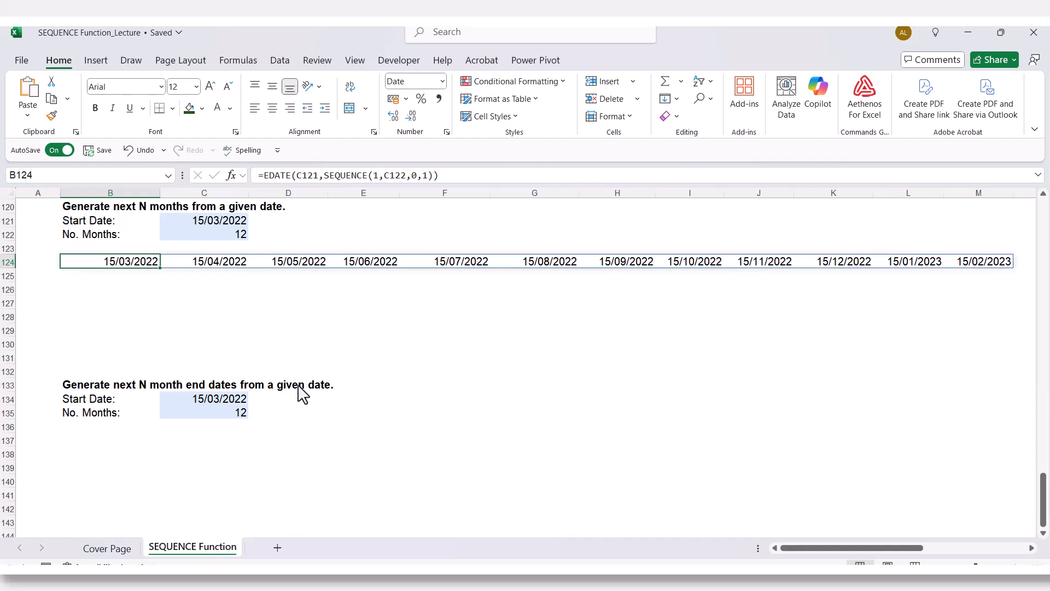
click(210, 408)
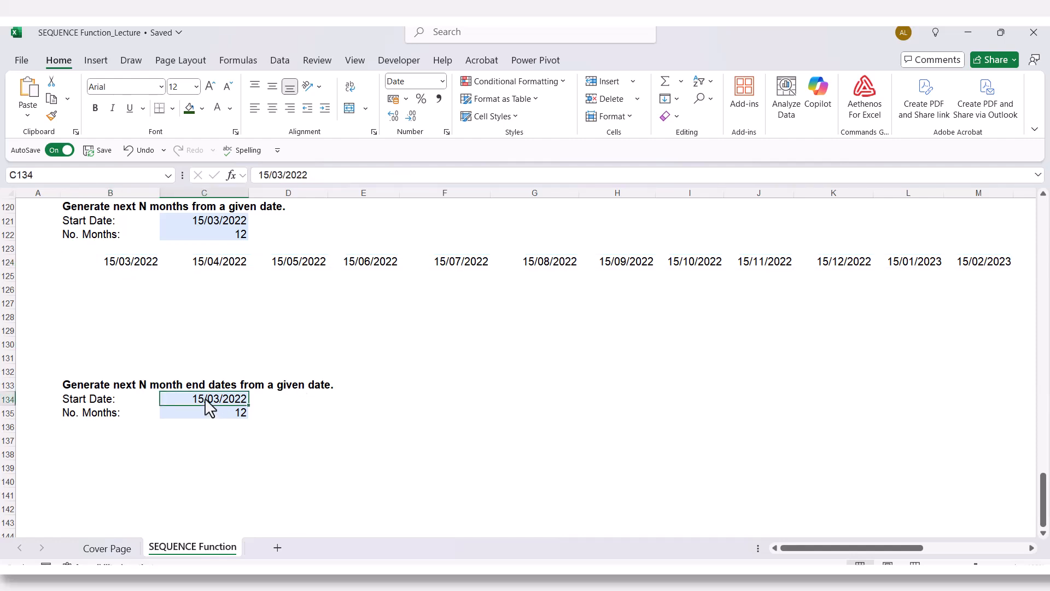
click(206, 421)
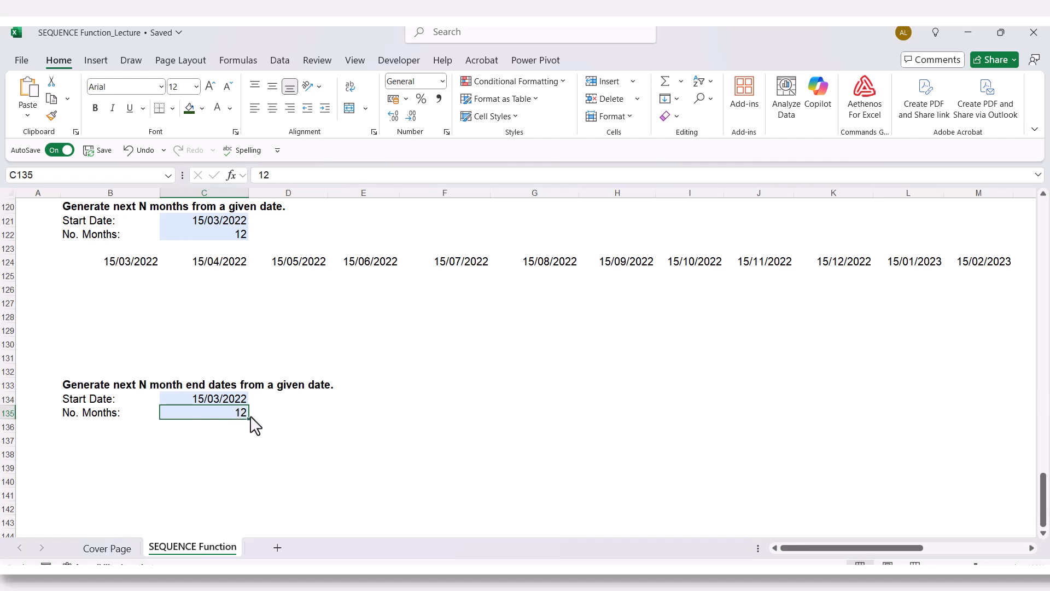
- Start an EOMONTH formula in cell B137 using C134 as the start date
click(91, 443)
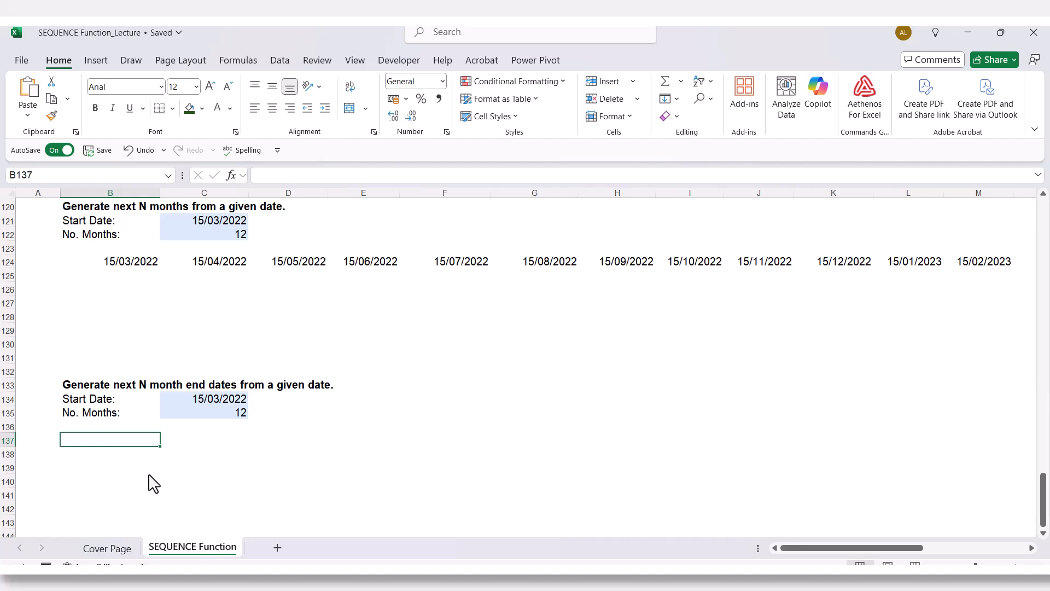
text(=)
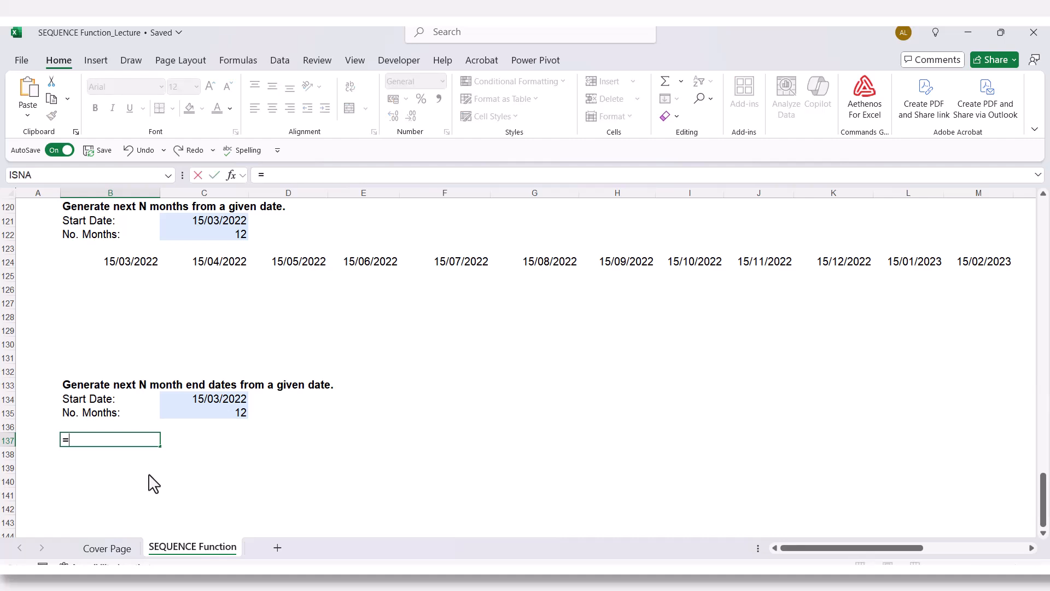
text(EOM)
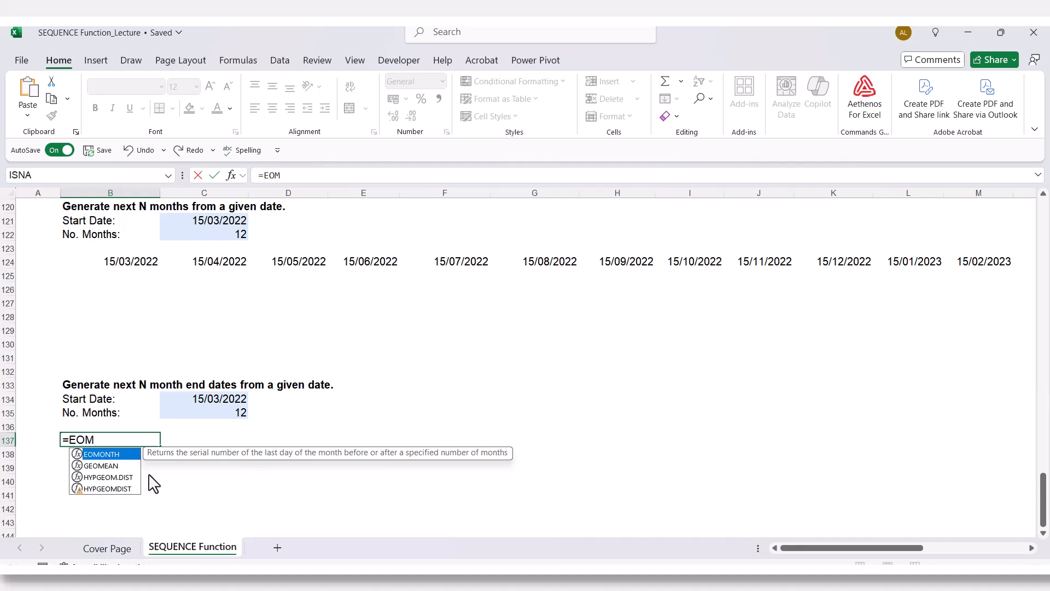
key(Tab)
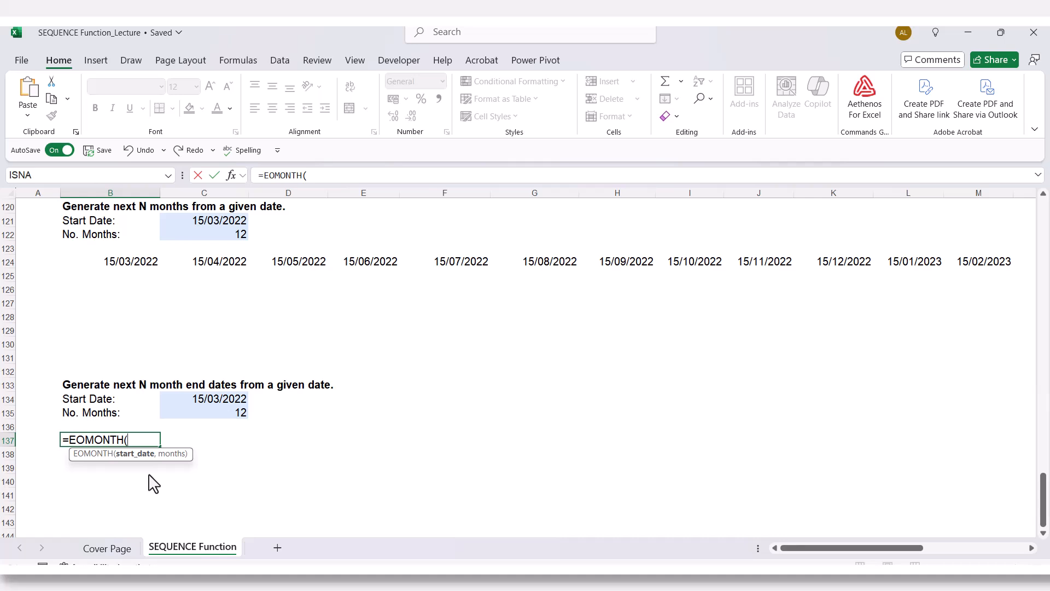
click(187, 397)
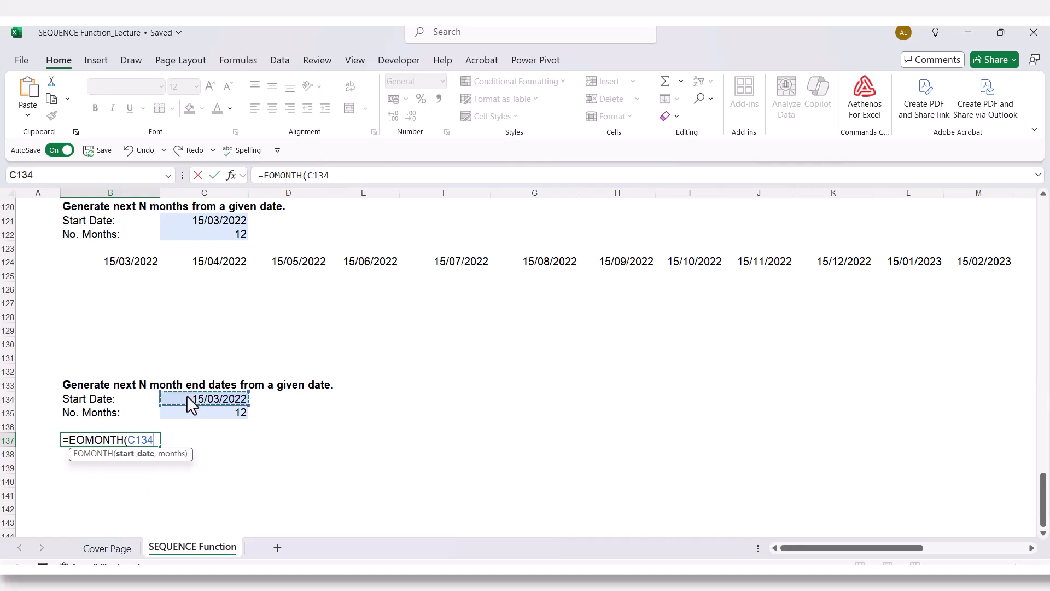
text(,)
- Complete the B137 formula as =EOMONTH(C134,SEQUENCE(1,C135,0,1)), taking the number of columns from C135 with start 0 and step 1
text(s)
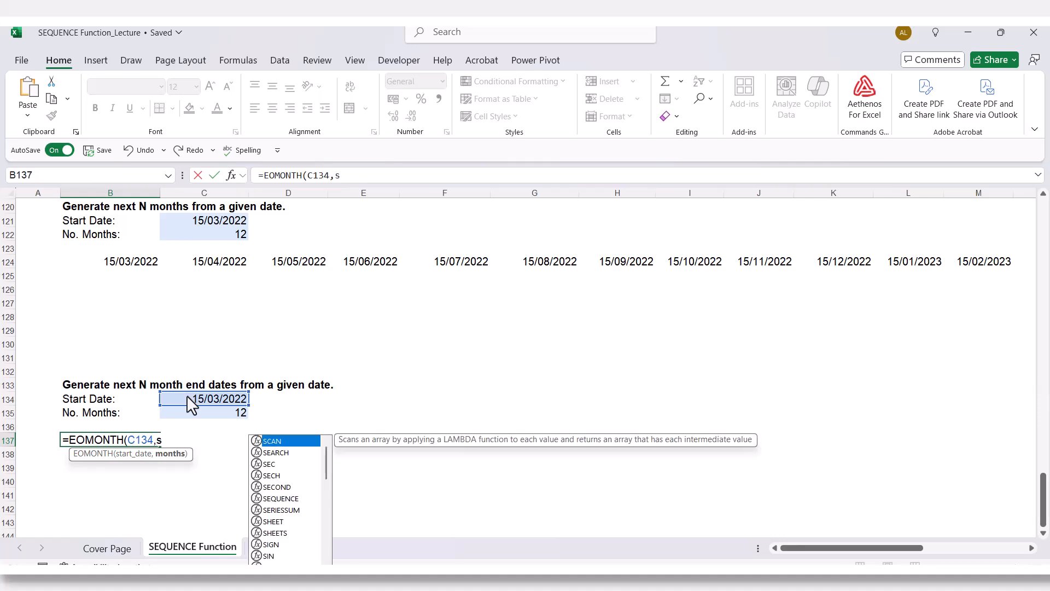
text(eq)
key(Tab)
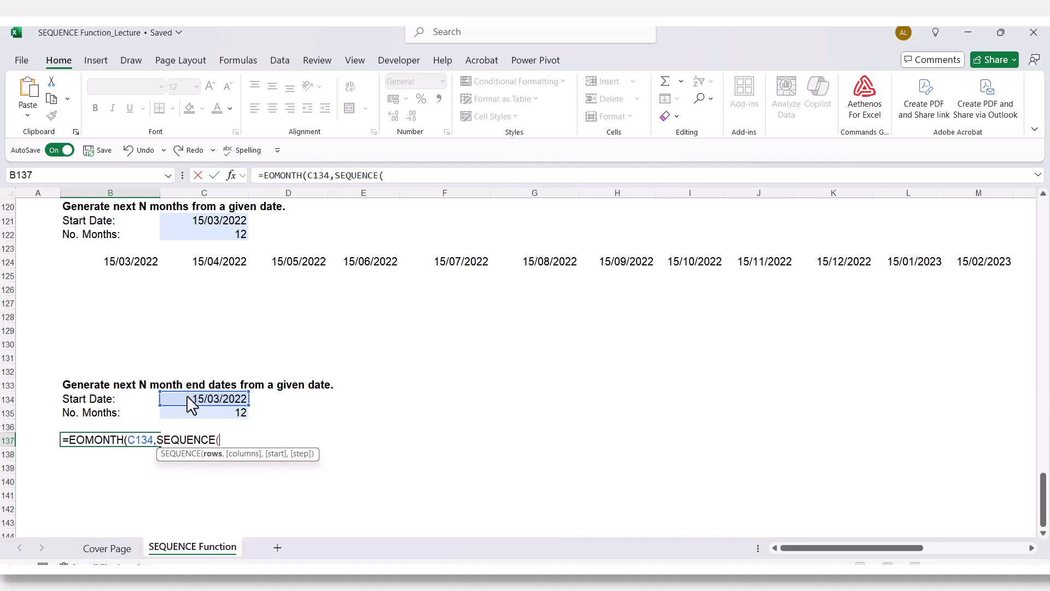
text(1,)
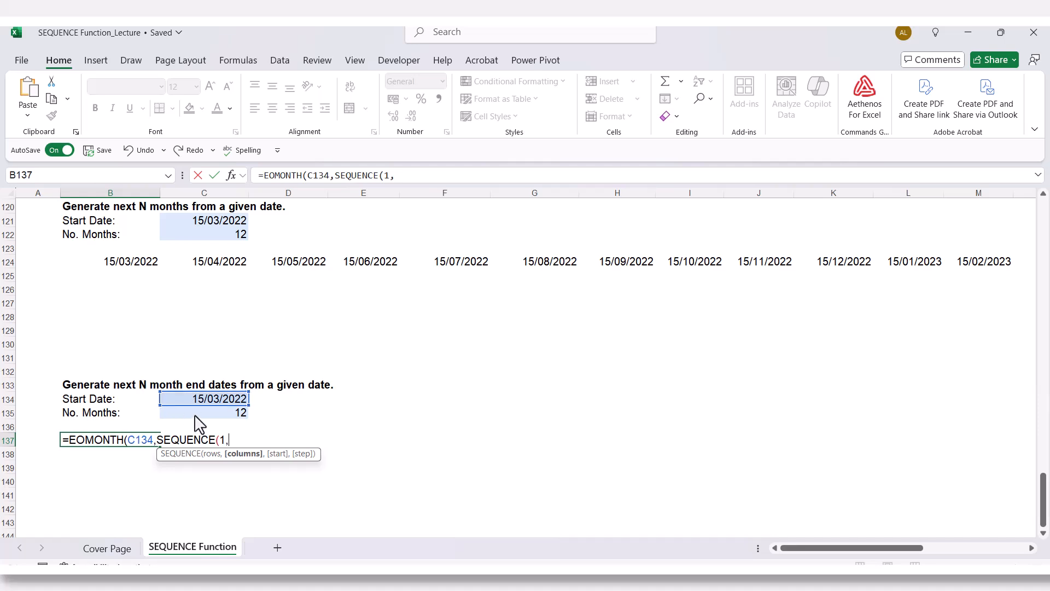
click(195, 415)
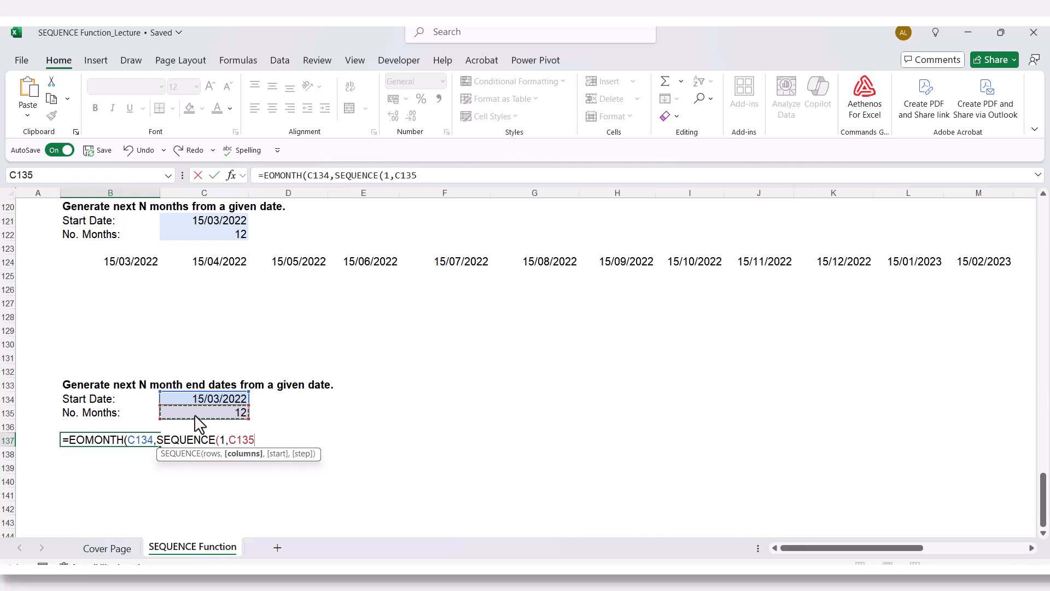
text(,)
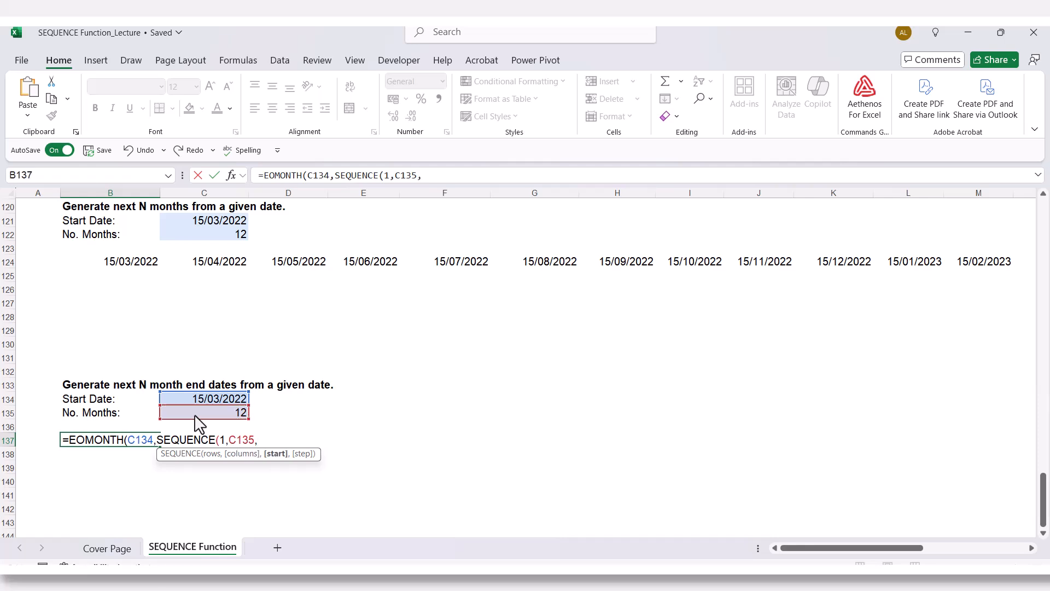
text(0,1)))
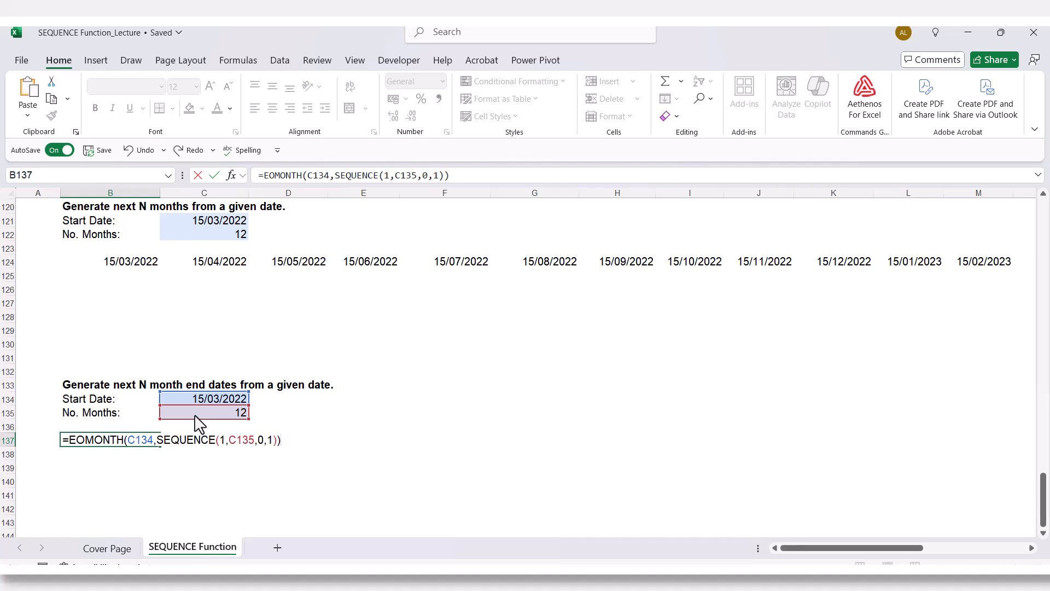
key(Return)
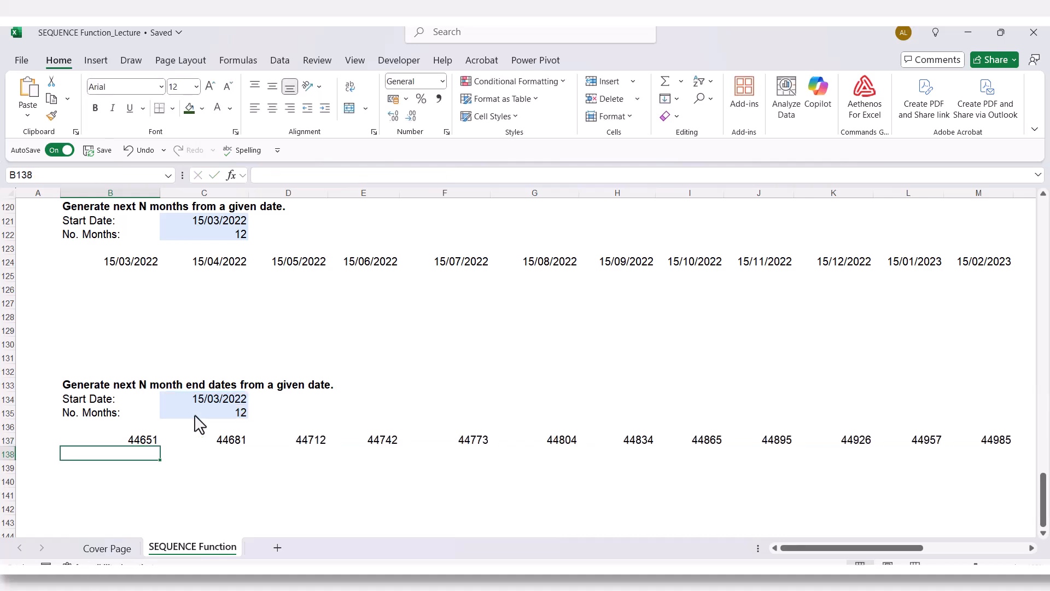
- Format the generated month end values in B137:M137 as Short Date
drag(116, 439, 997, 444)
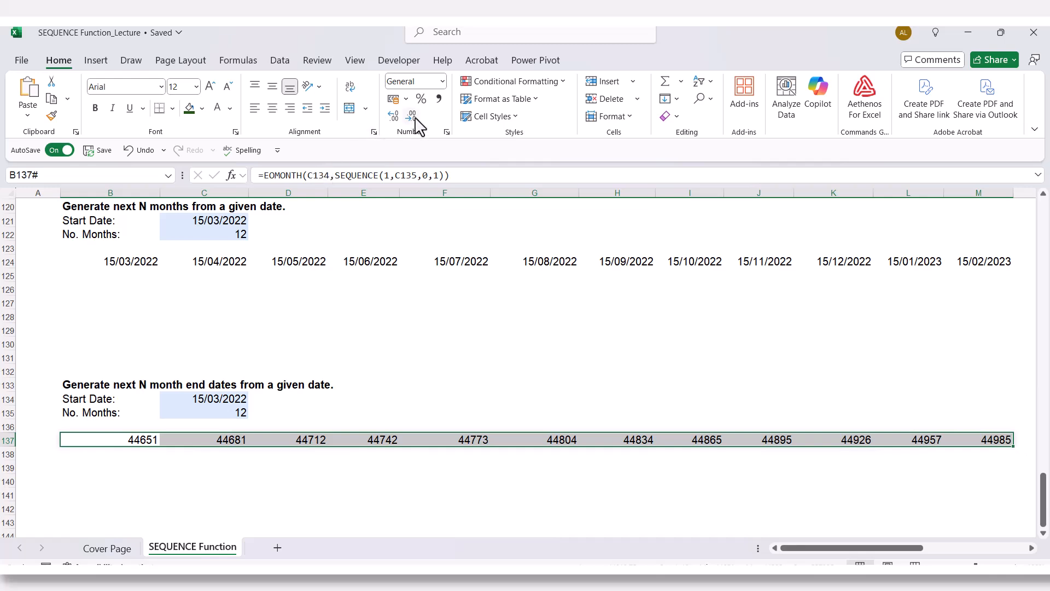
click(442, 81)
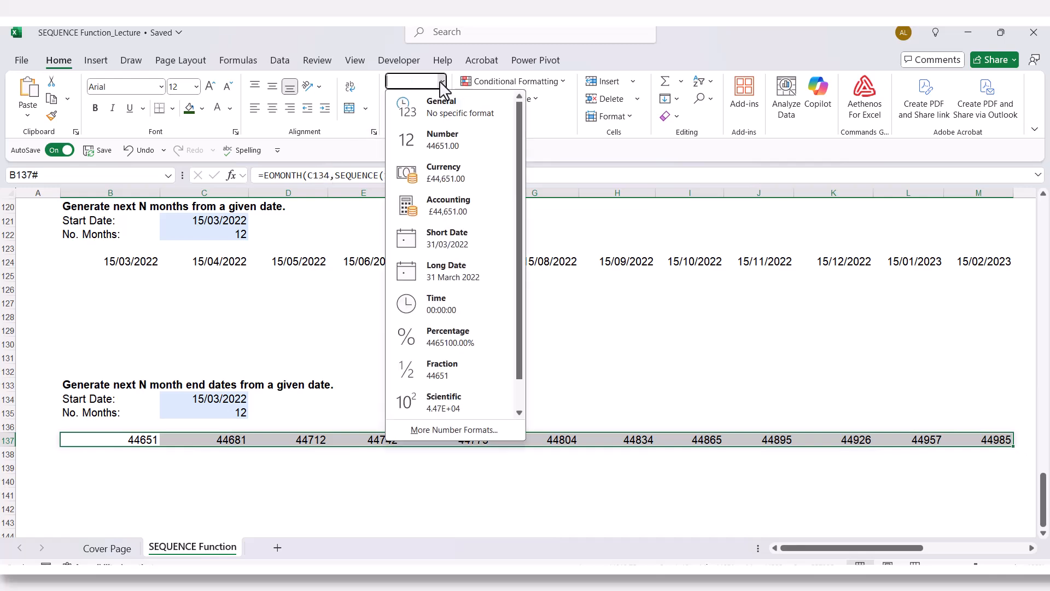
click(441, 249)
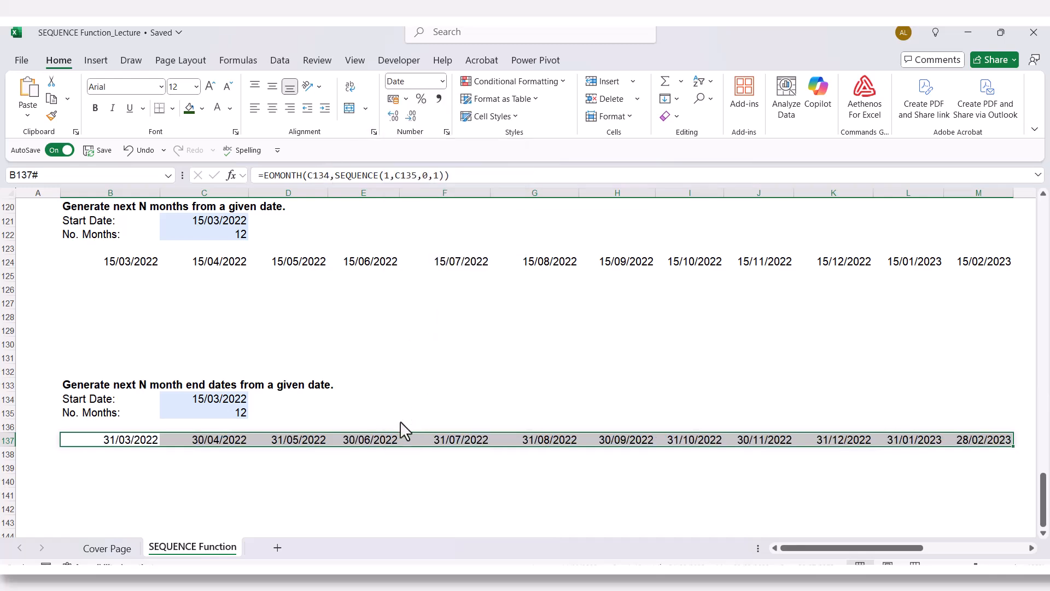
click(313, 467)
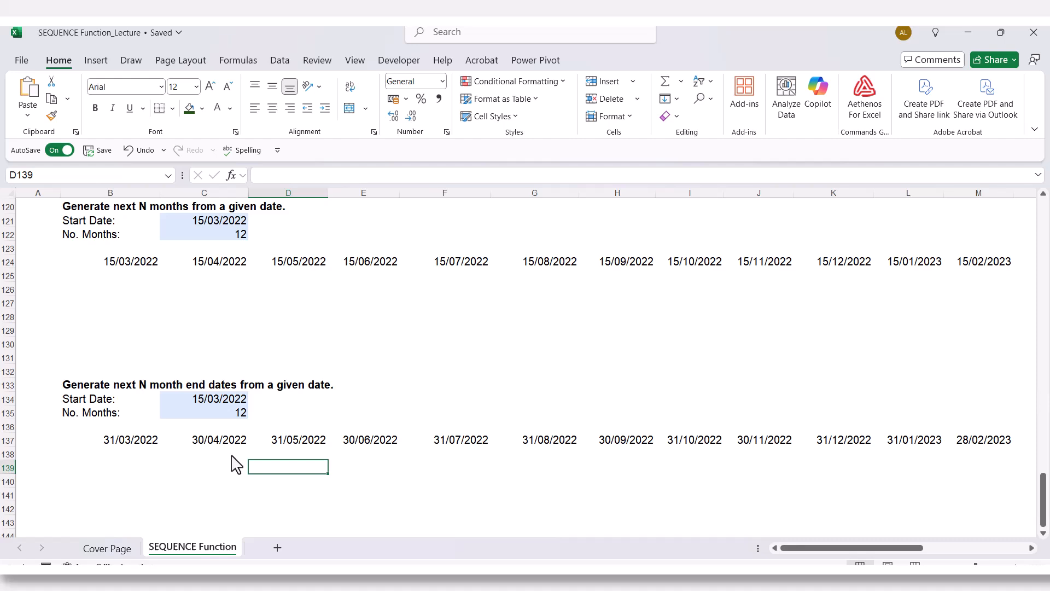
- Examine the month end dates in row 137 against the start date in C134 and the number of months in C135
click(137, 444)
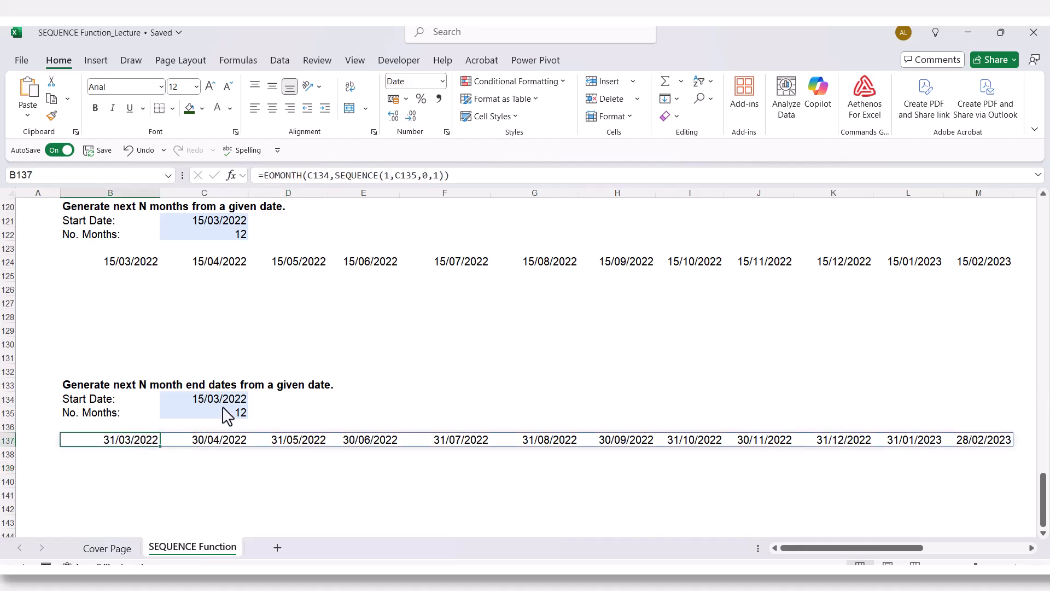
click(216, 402)
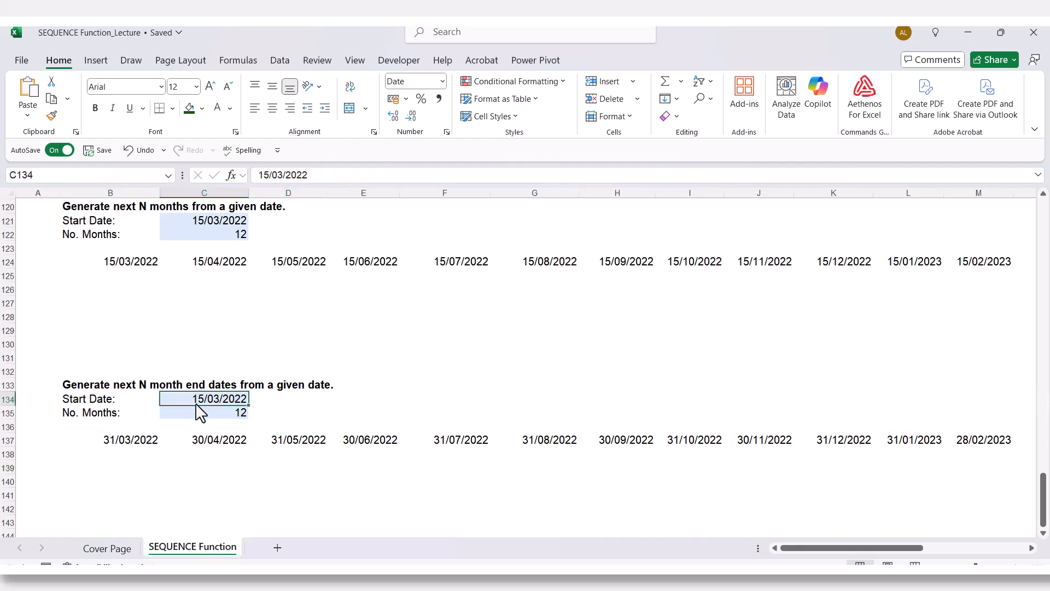
click(140, 441)
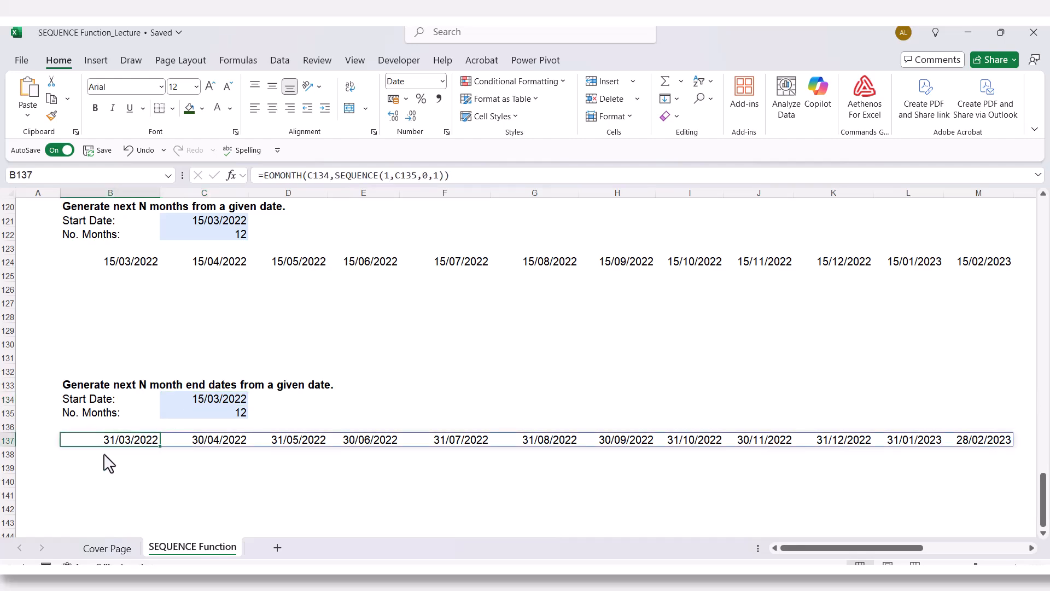
click(197, 442)
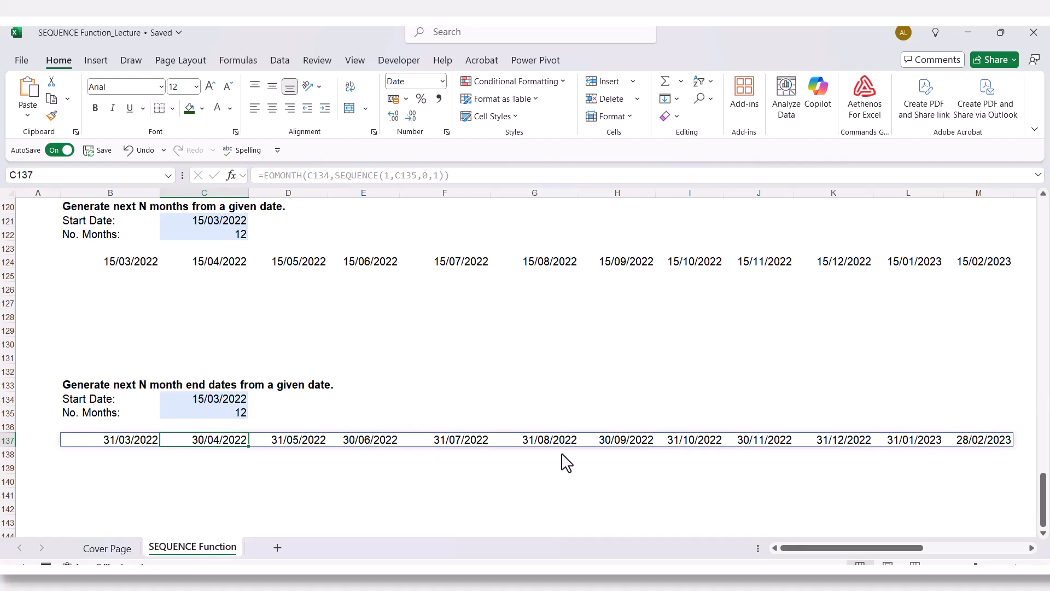
click(988, 442)
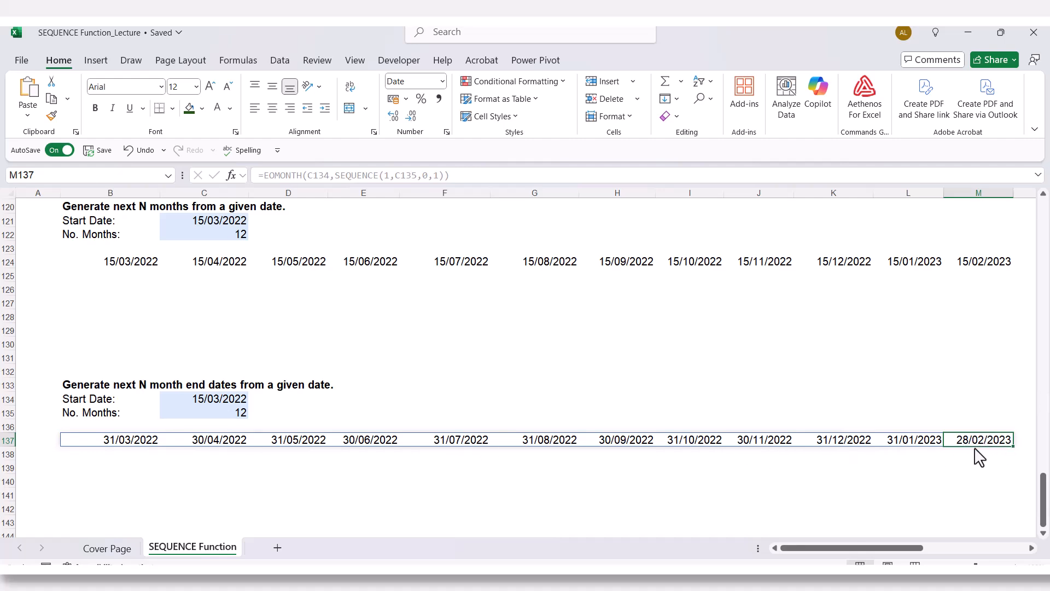
click(233, 416)
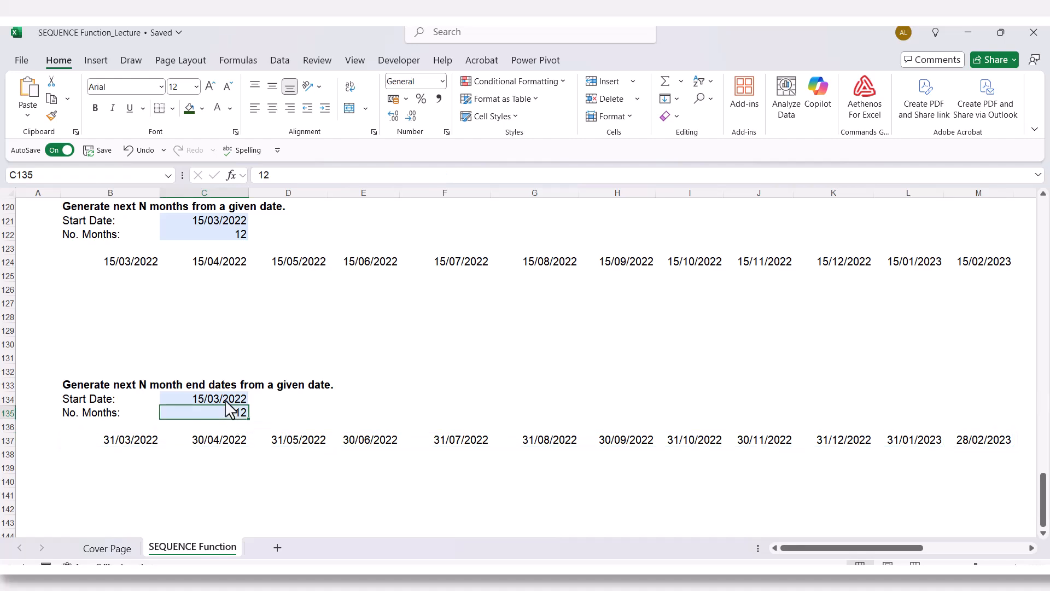
click(226, 400)
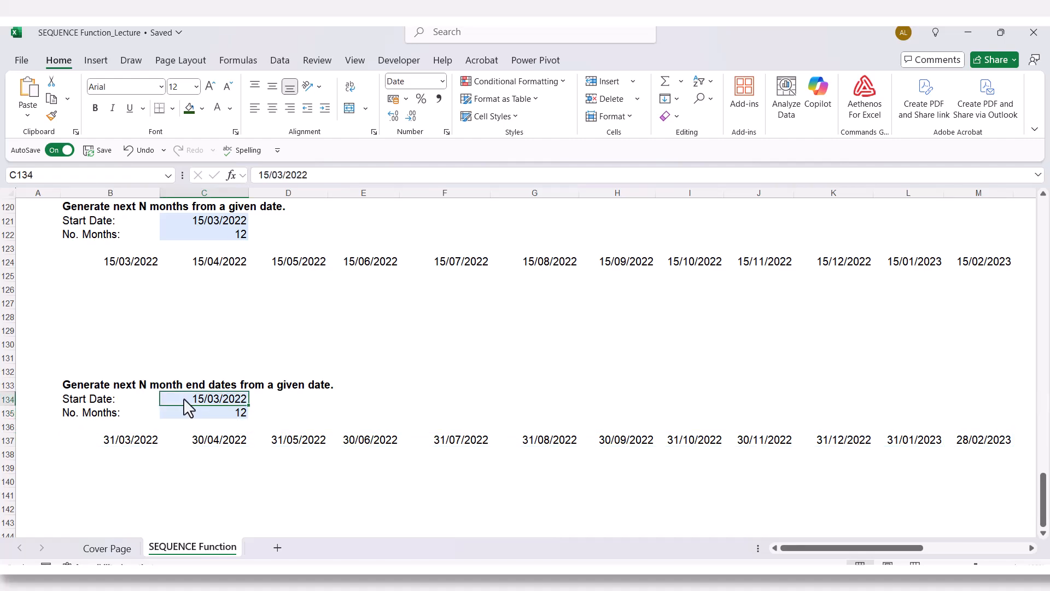
scroll(184, 398, down, 1)
click(187, 375)
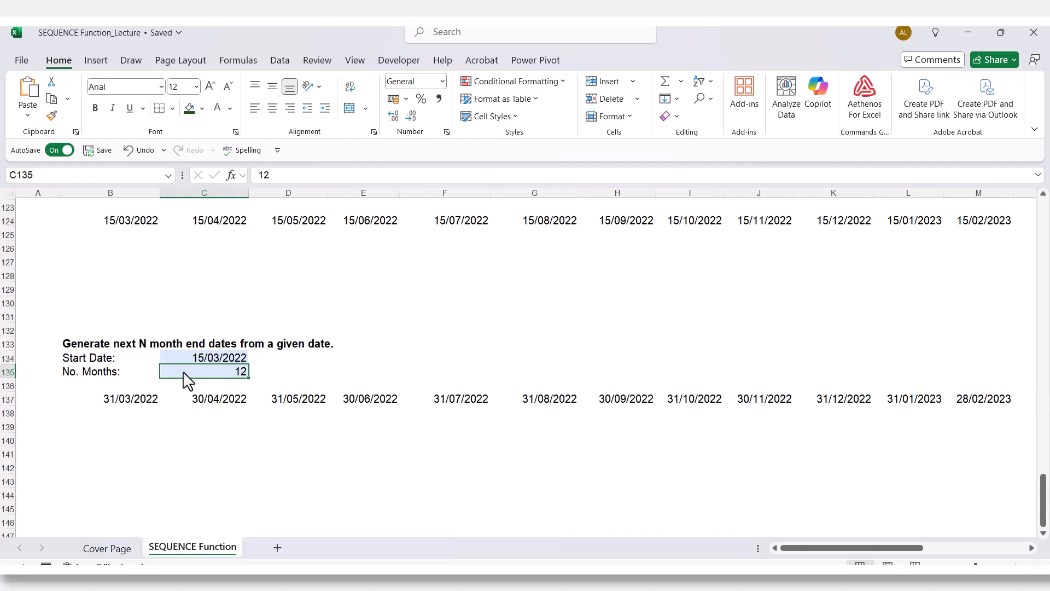
- Set the number of months in C135 to 24
text(2)
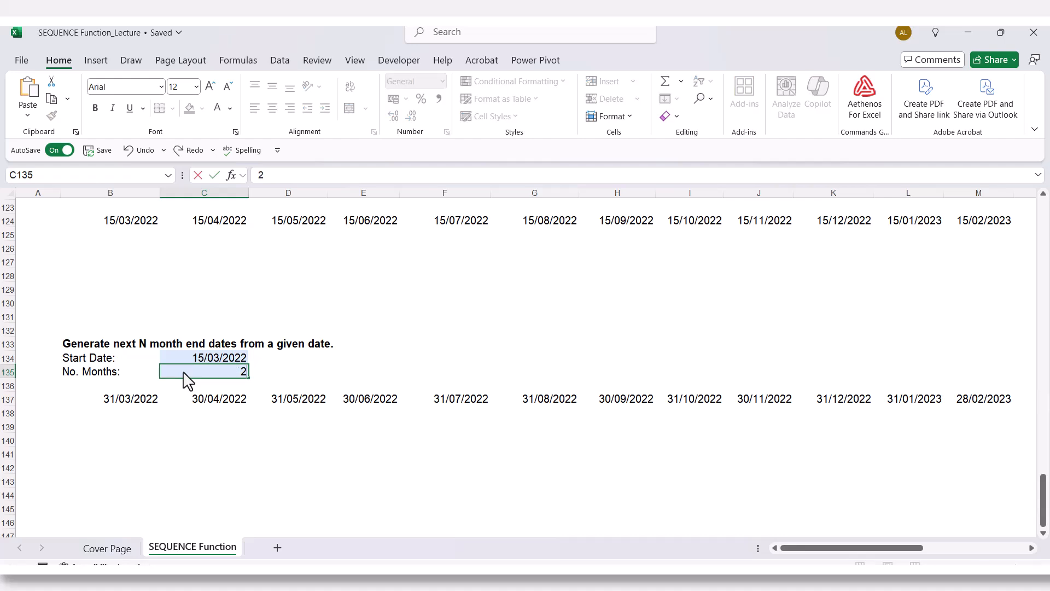
text(4)
key(Return)
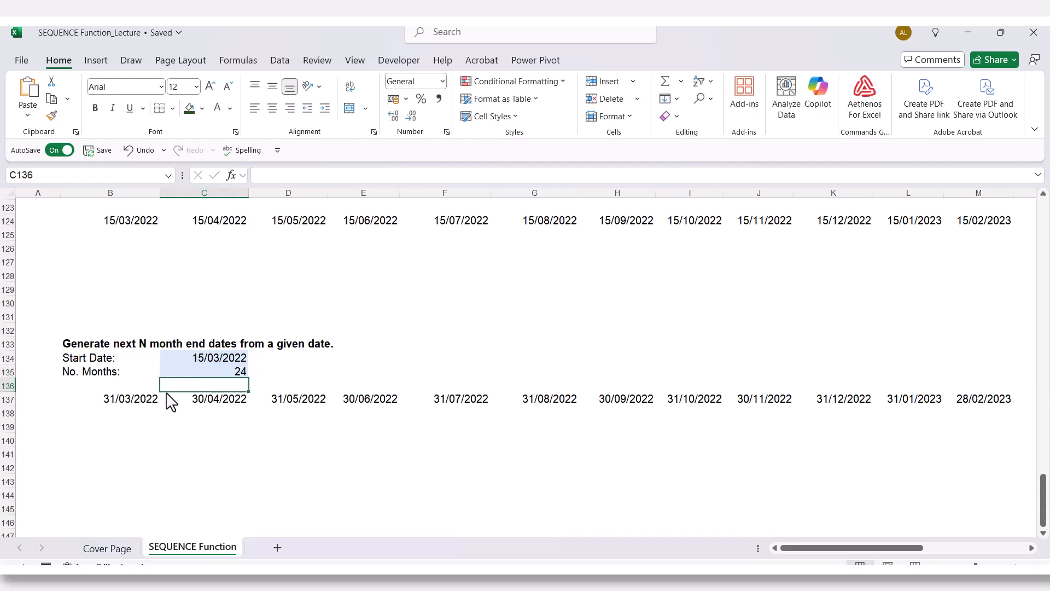
- Format the additional month end values in N137:Y137 as Short Date
drag(796, 547, 735, 542)
click(112, 400)
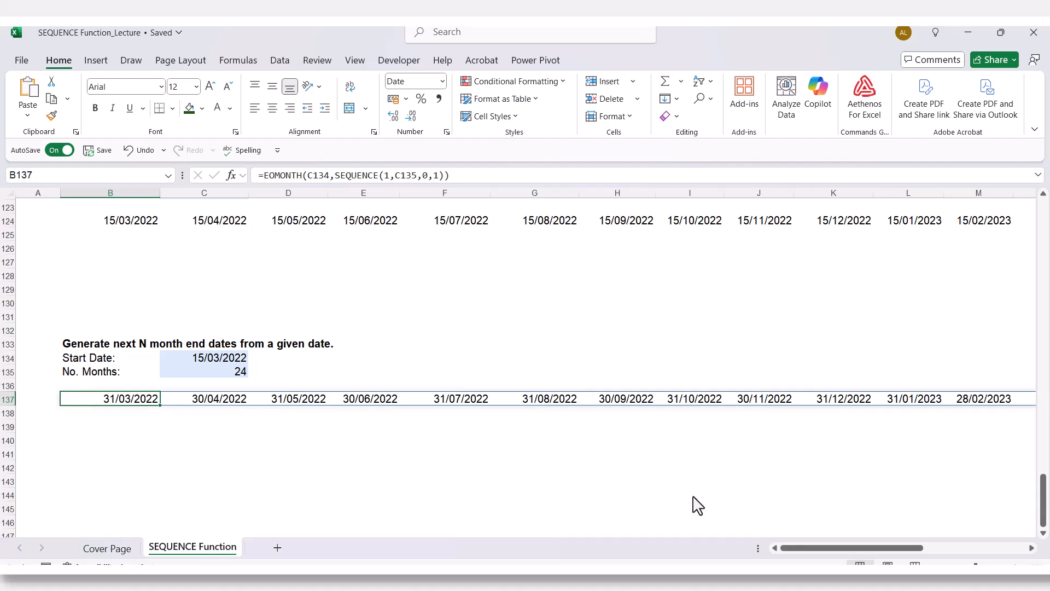
drag(786, 548, 810, 545)
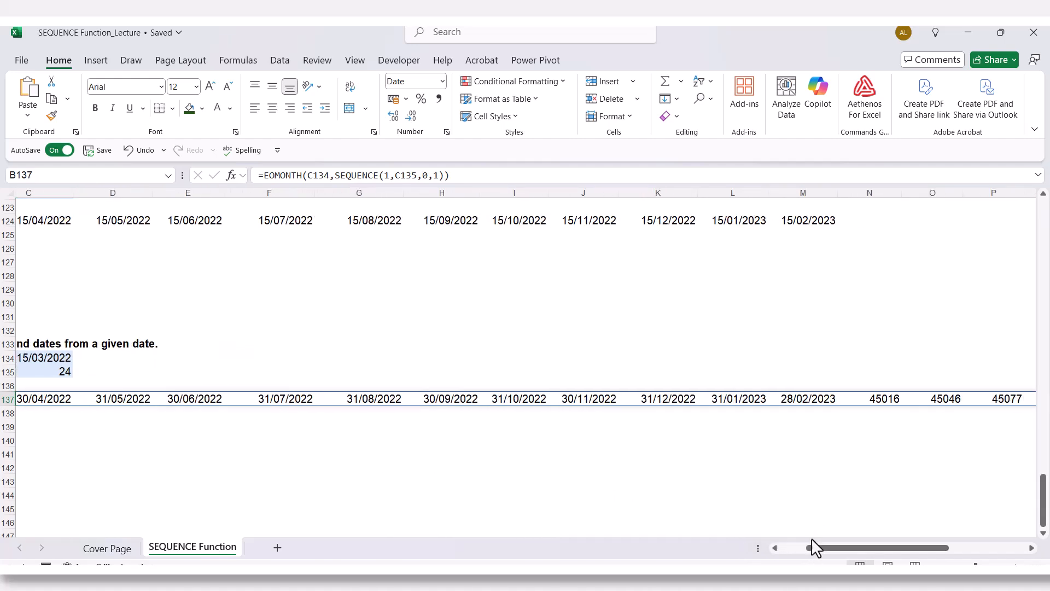
click(800, 399)
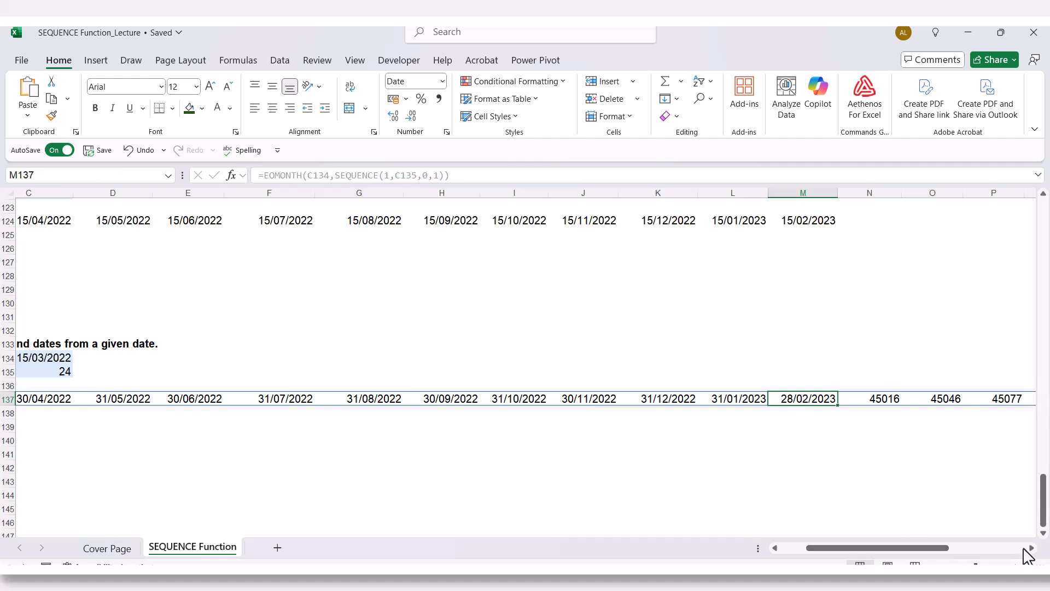
drag(1030, 548, 1026, 548)
click(413, 429)
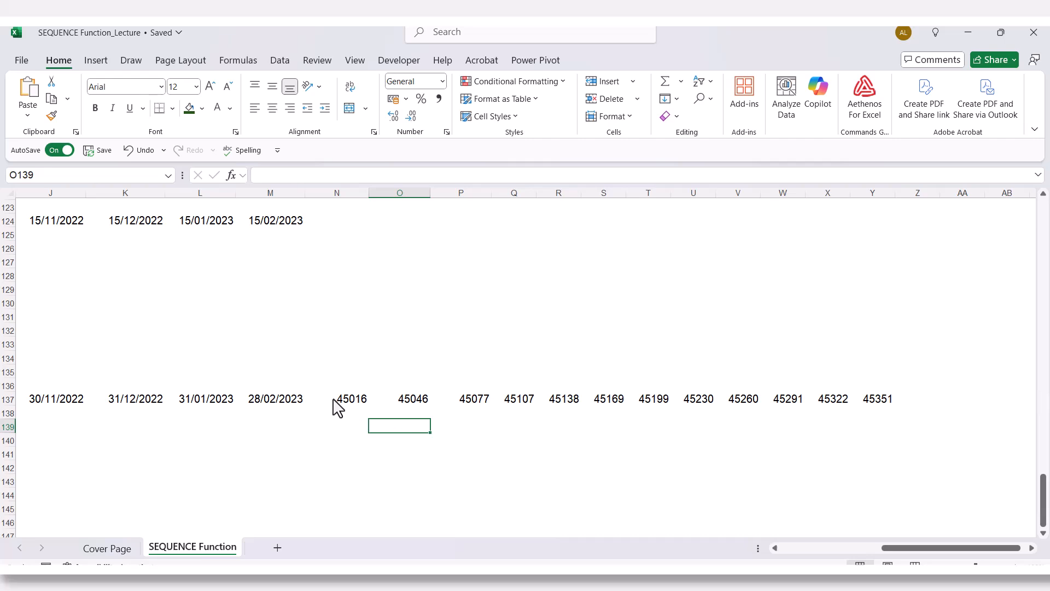
drag(333, 401, 876, 404)
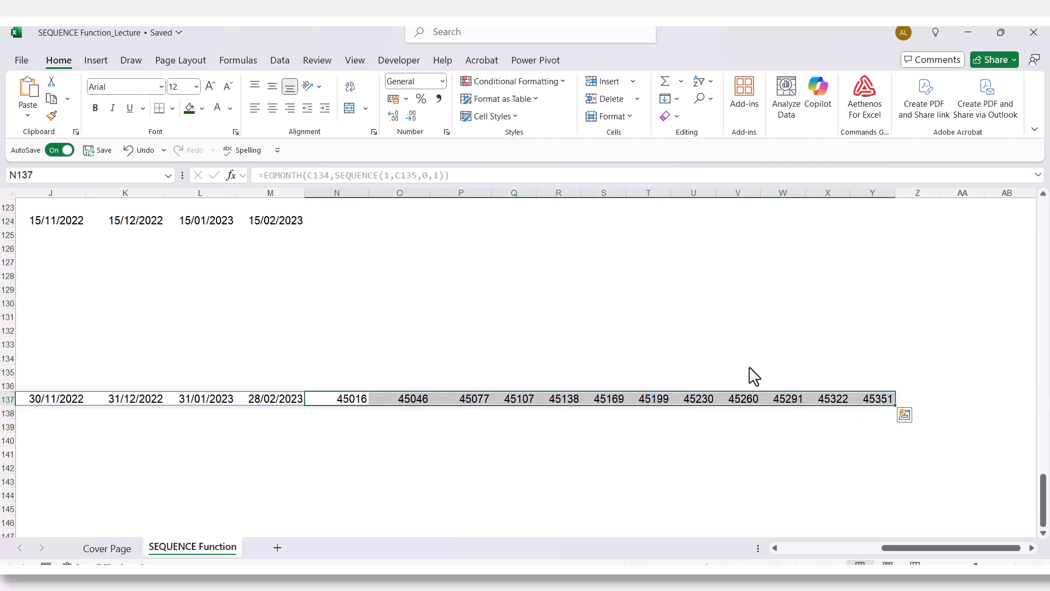
click(442, 82)
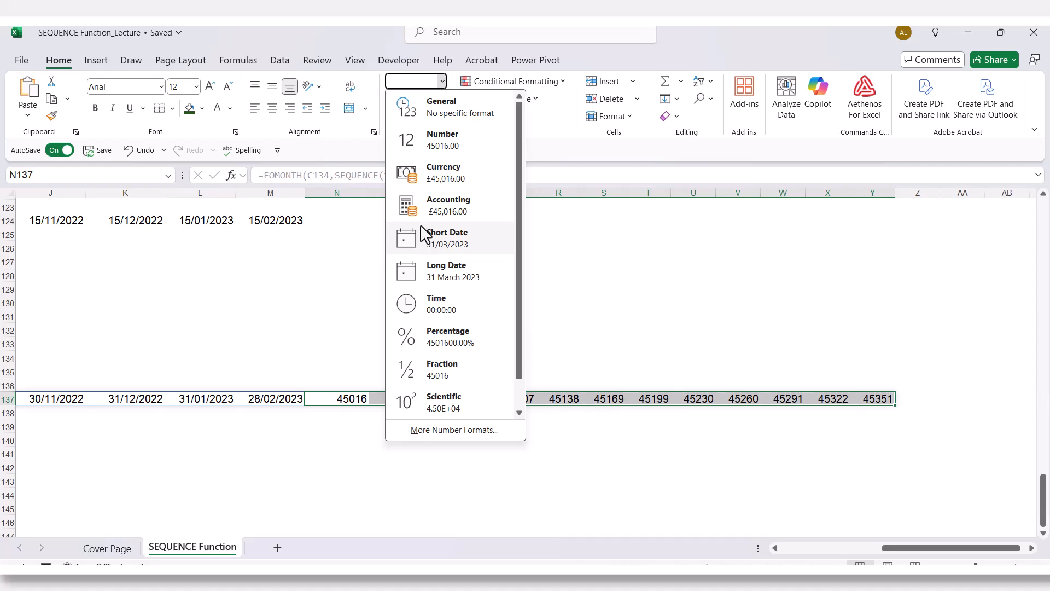
click(421, 240)
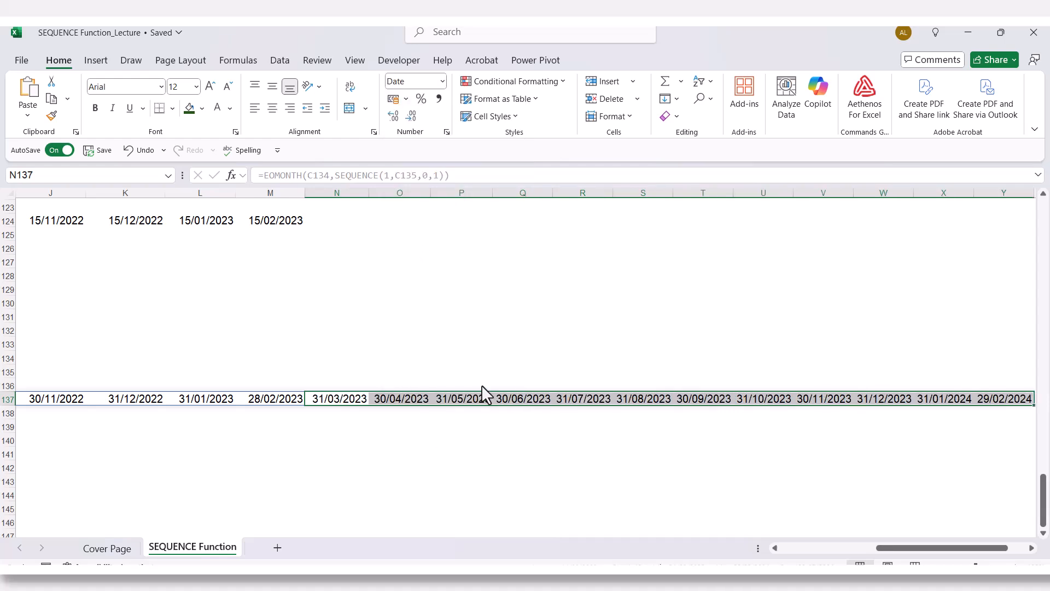
click(315, 416)
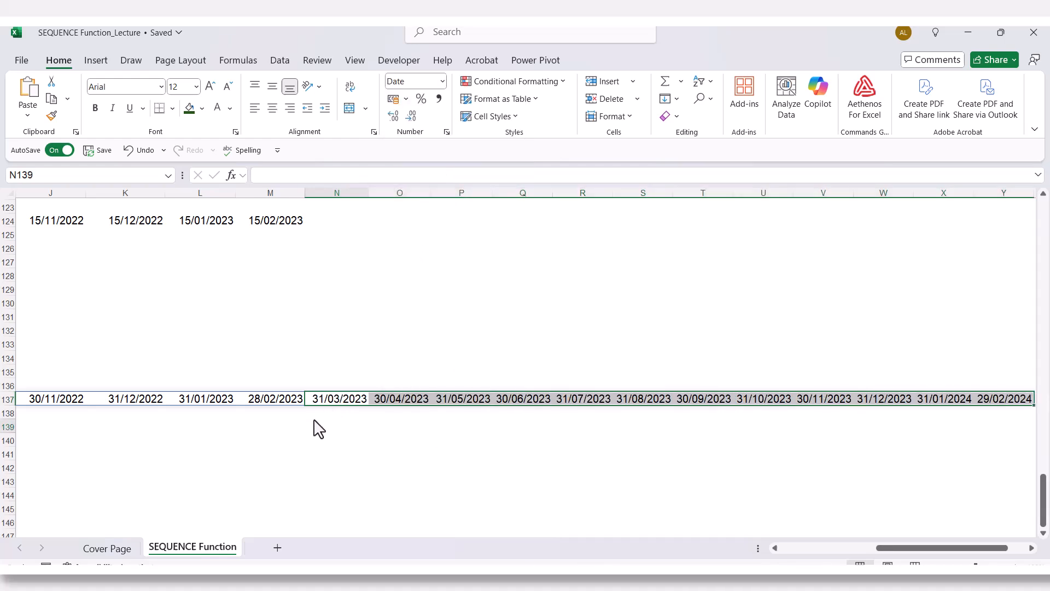
- Examine the month end dates in row 137 from M137 onwards, the number of months in C135 and the EOMONTH formula in B137
click(268, 399)
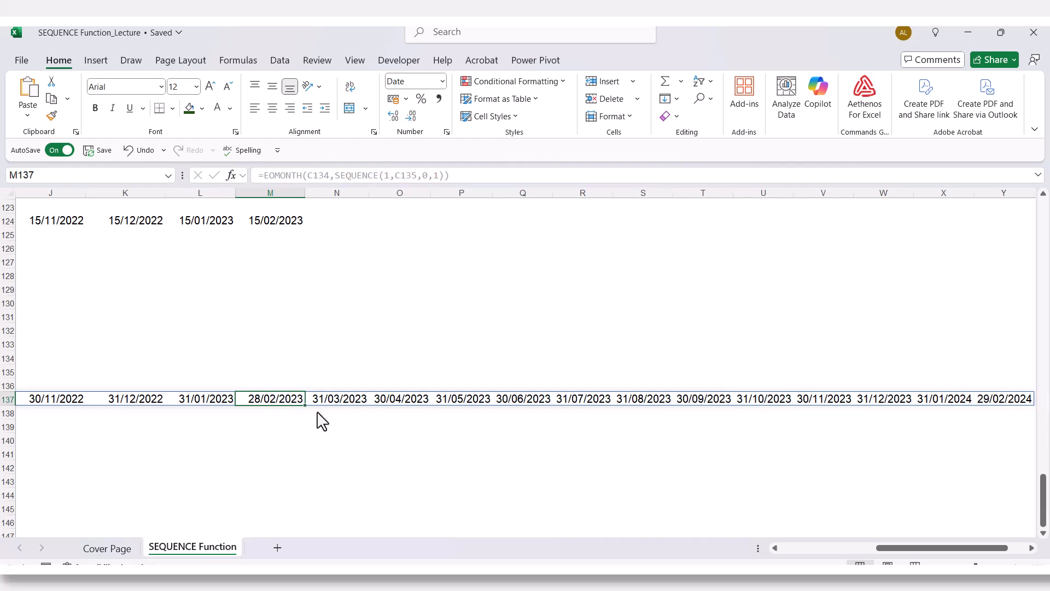
click(333, 408)
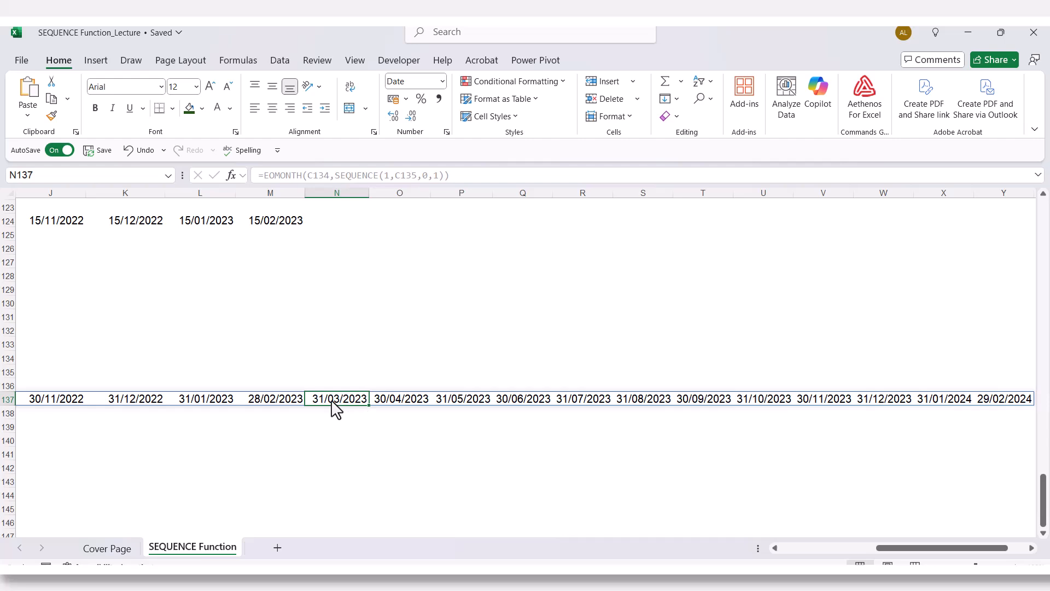
mouse_move(897, 547)
mouse_down()
mouse_move(835, 547)
mouse_move(898, 547)
mouse_up()
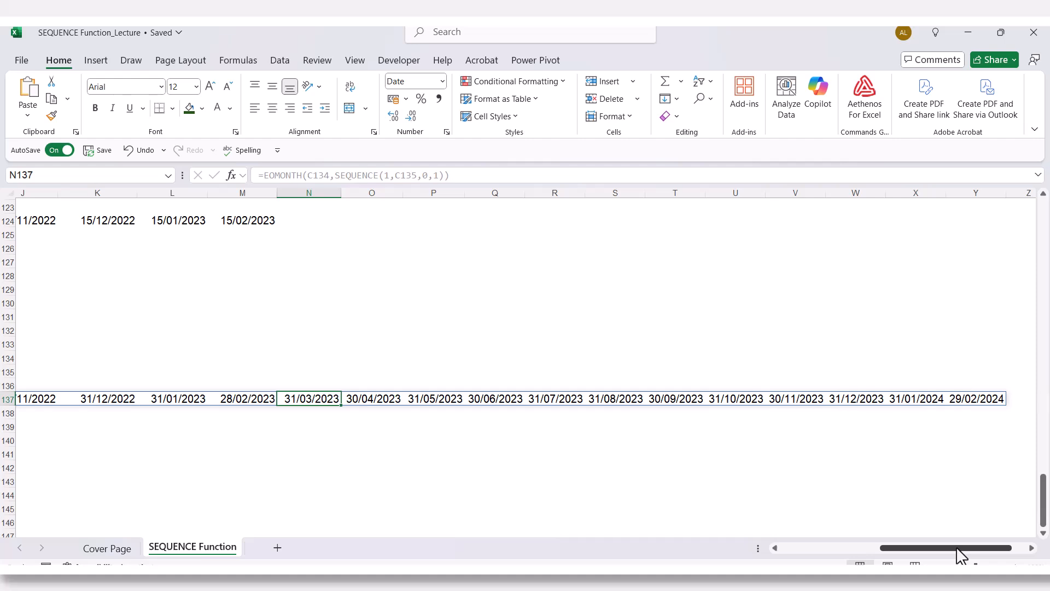
drag(961, 556, 800, 553)
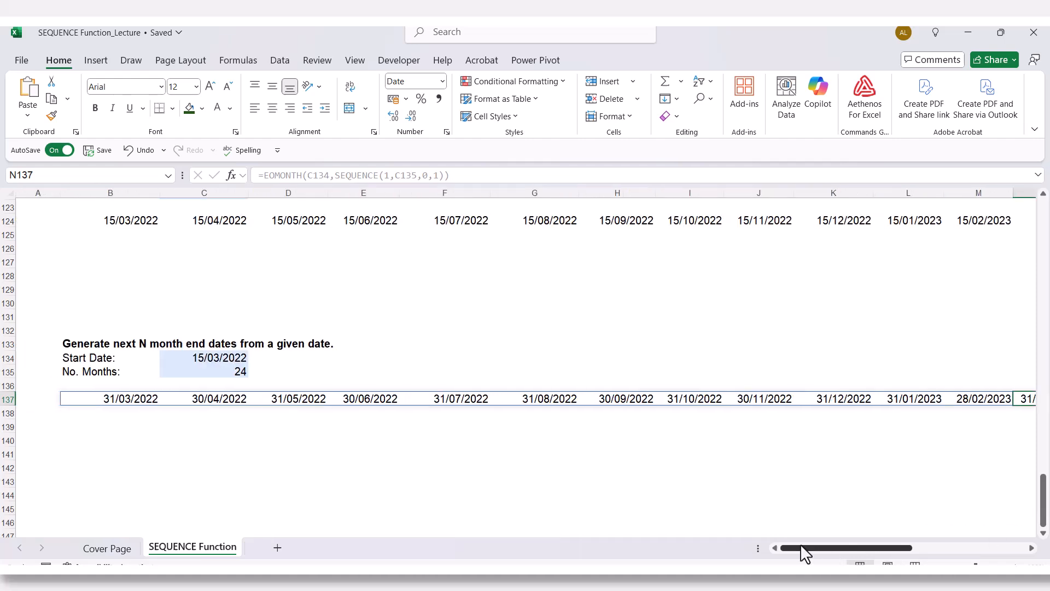
click(244, 372)
text(24)
key(ctrl+Return)
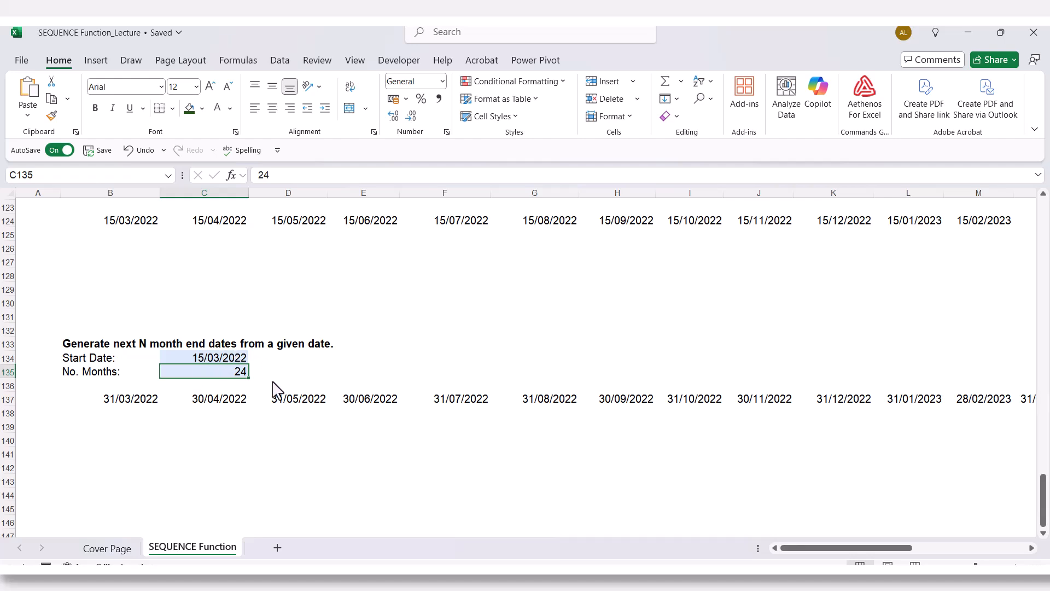
double_click(136, 402)
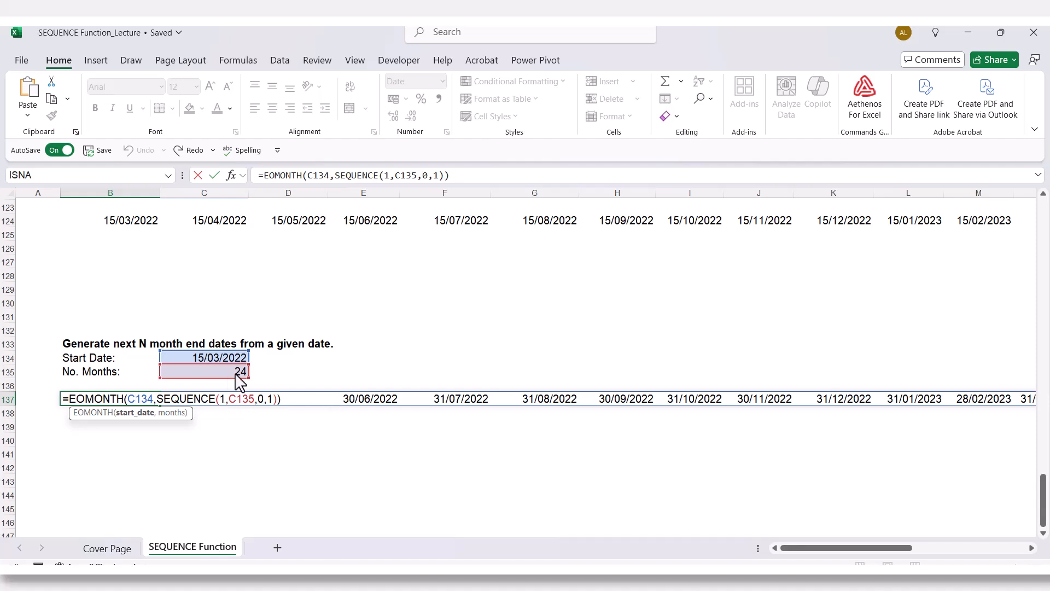
key(Escape)
click(254, 469)
- Start a TEXT formula in cell B140 with B137 as the value to convert
scroll(419, 278, up, 2)
scroll(151, 310, down, 3)
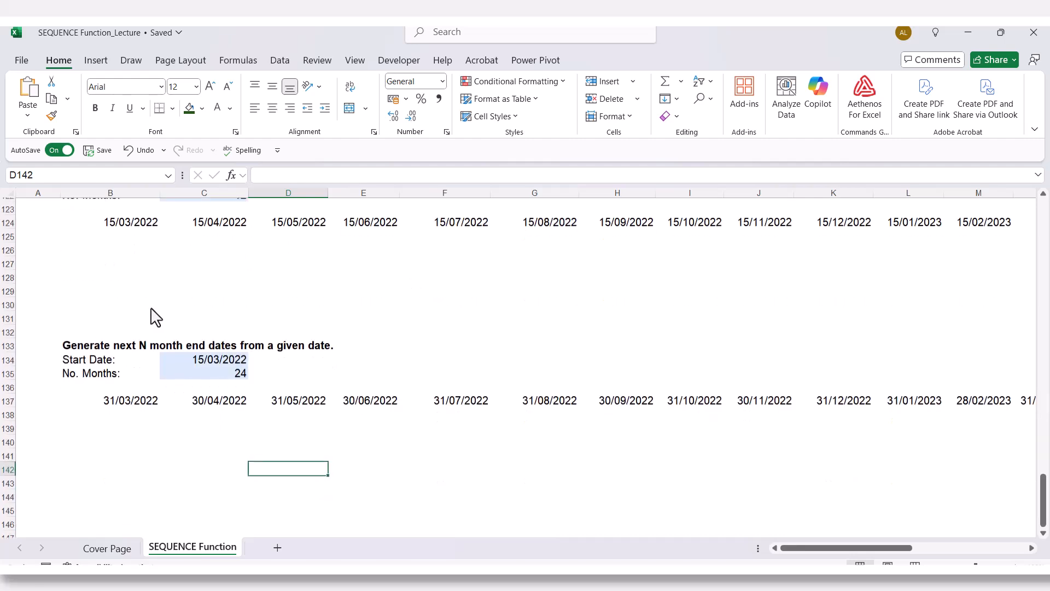
scroll(153, 309, down, 2)
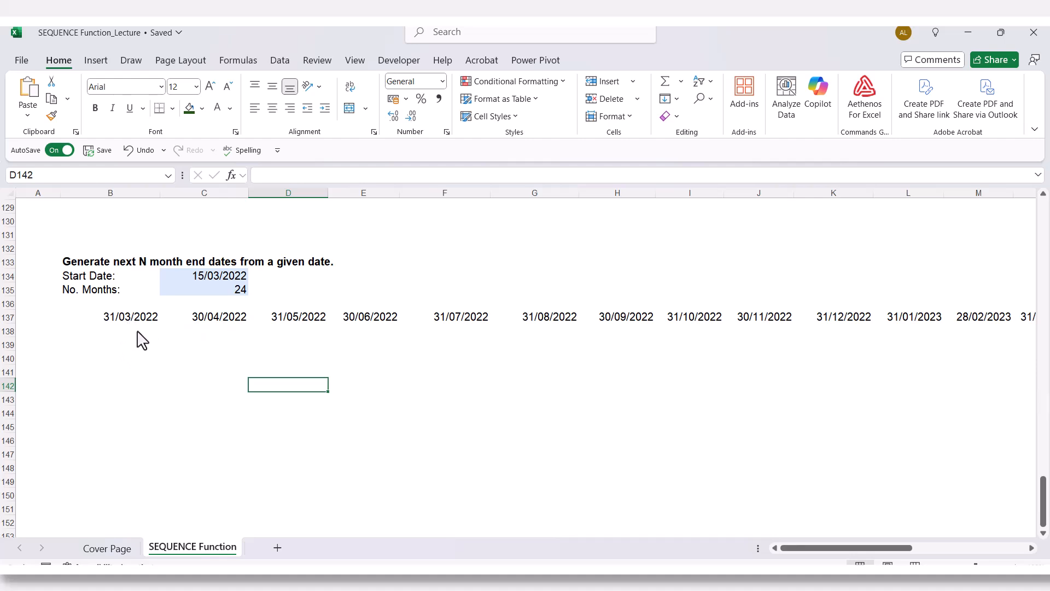
click(103, 359)
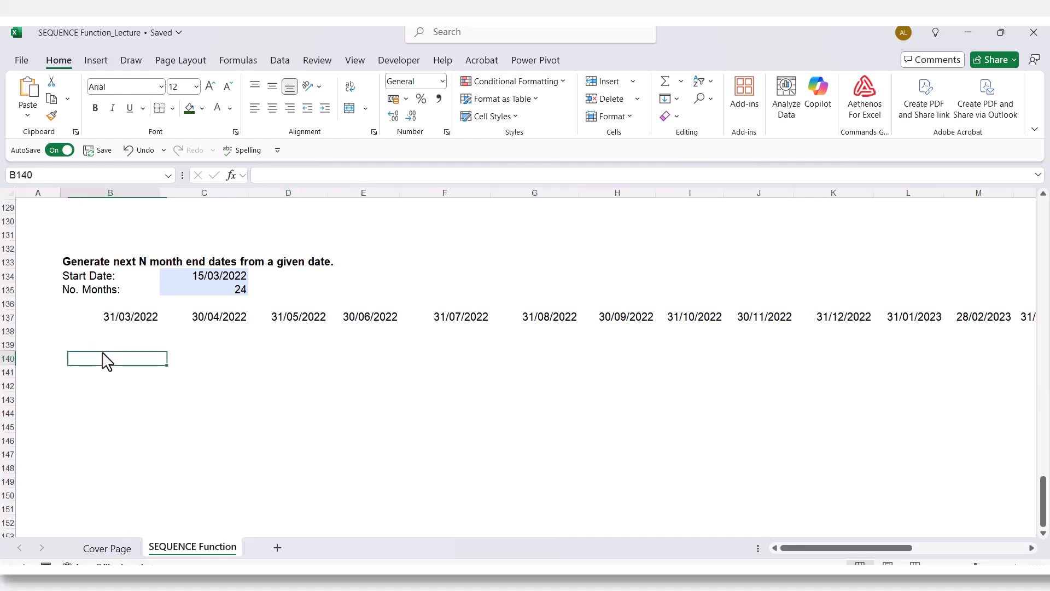
text(=)
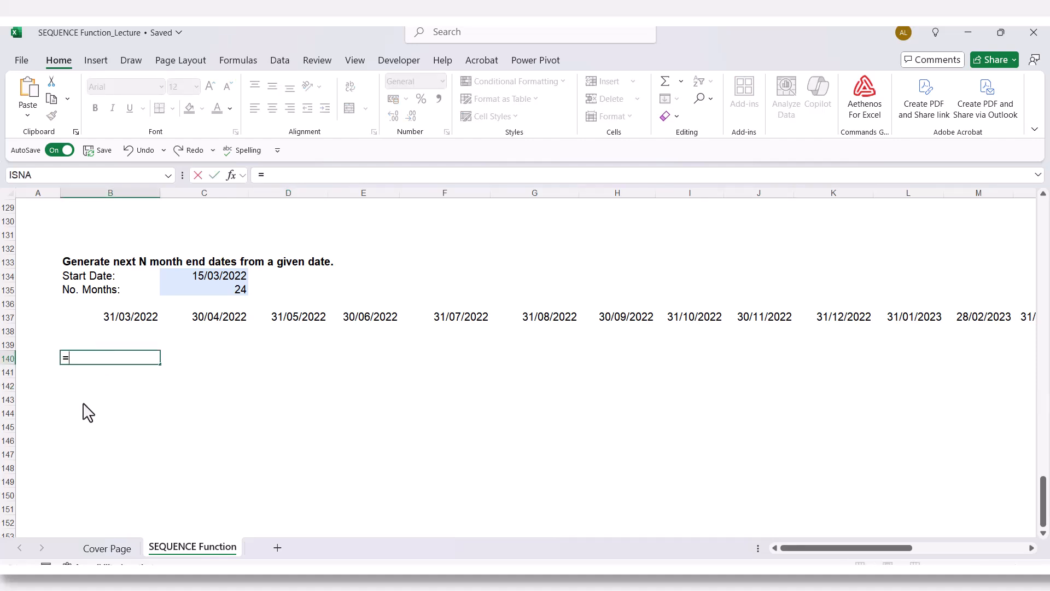
text(TEXT)
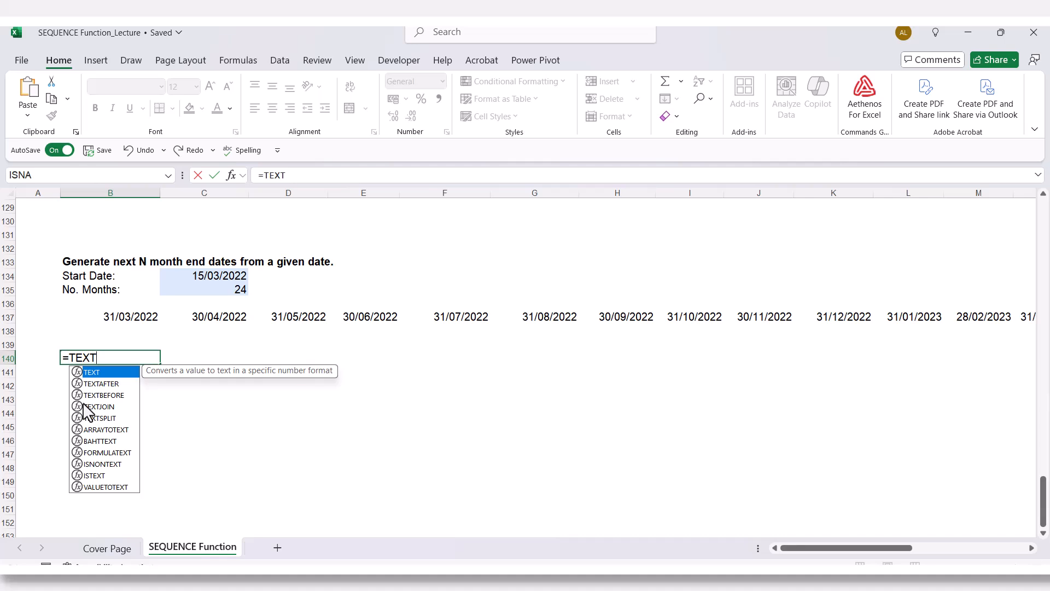
text(()
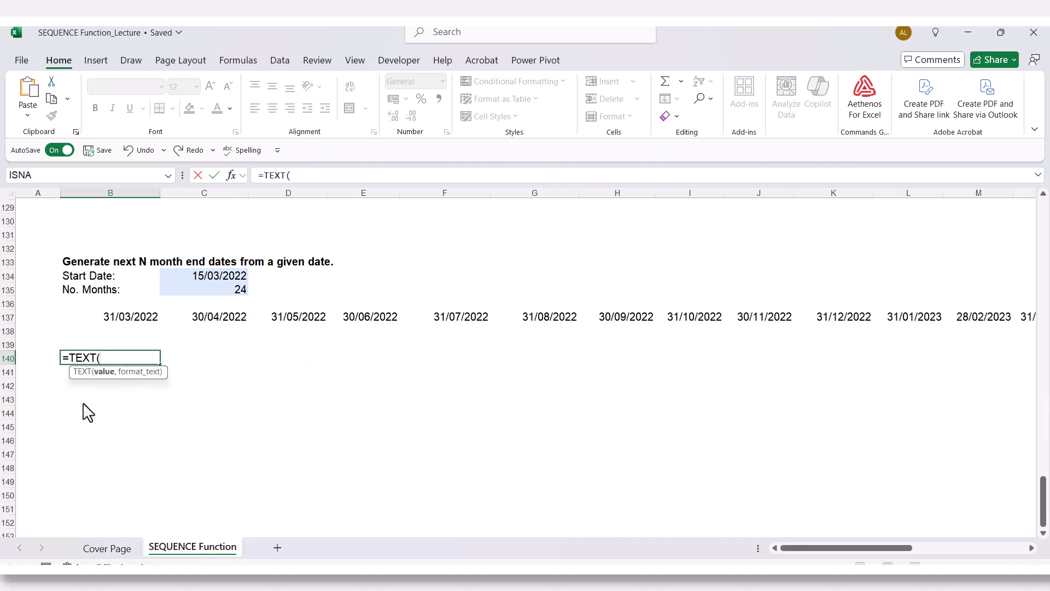
click(121, 316)
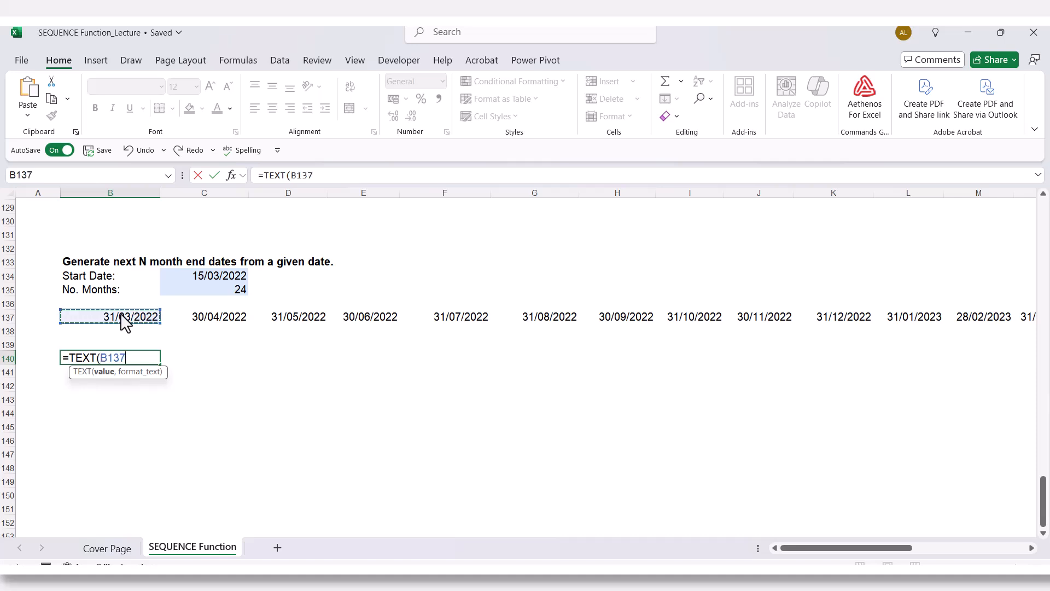
text(,)
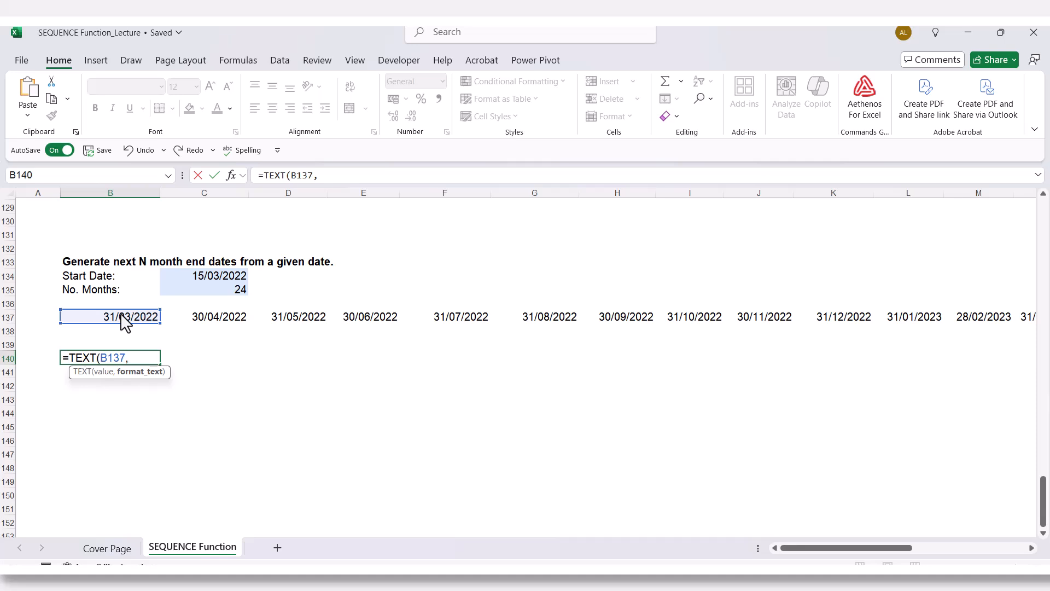
- Complete the B140 formula as =TEXT(B137,"mmm-yyyy")
text("mmm-yyyy)
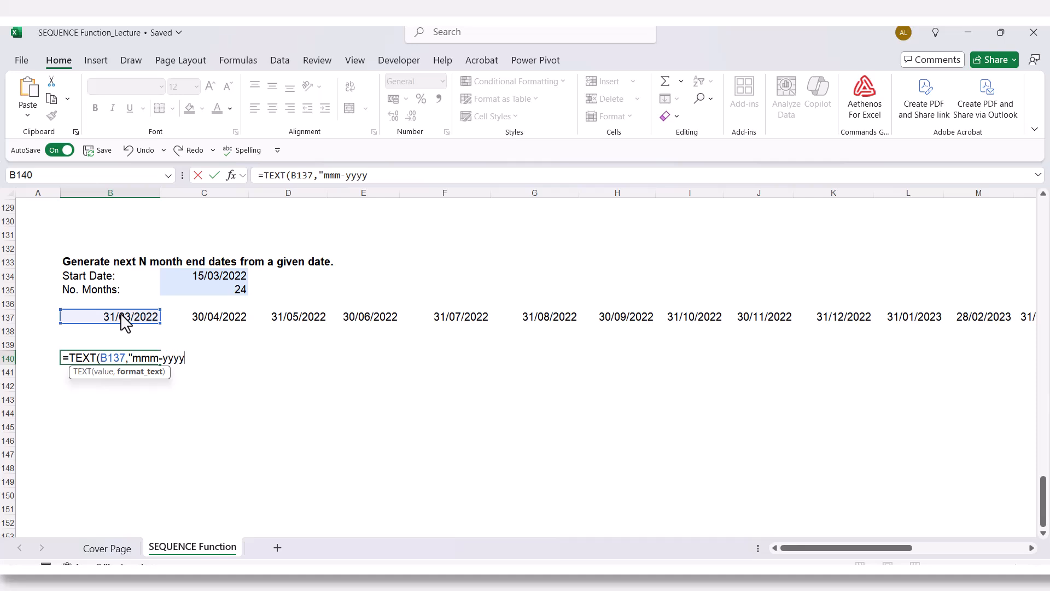
text("))
key(Return)
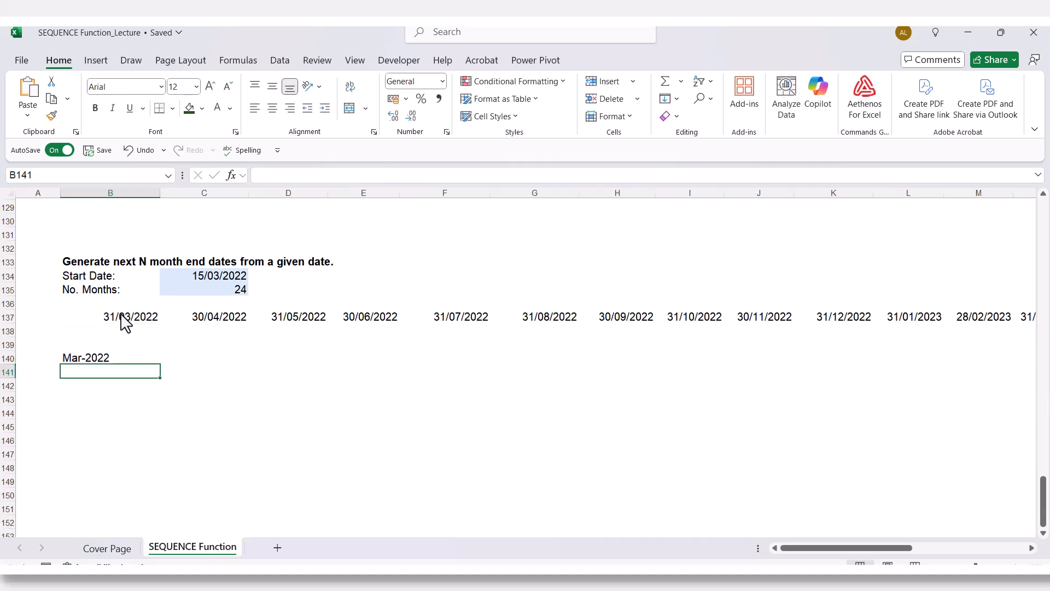
- Change the month code in the B140 formula to the full month name, making it =TEXT(B137,"mmmm-yyyy")
click(95, 358)
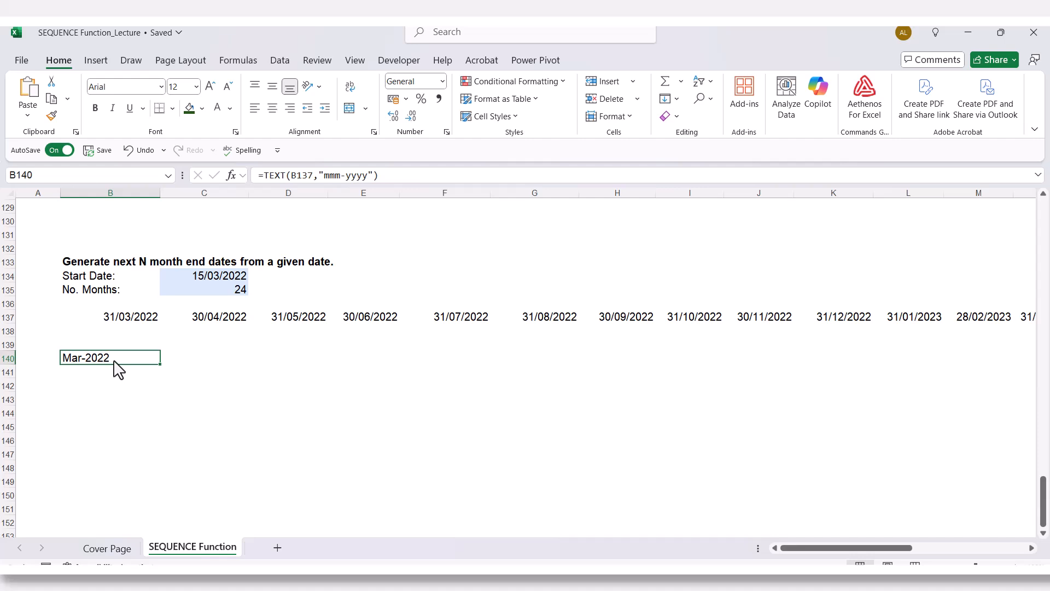
double_click(115, 362)
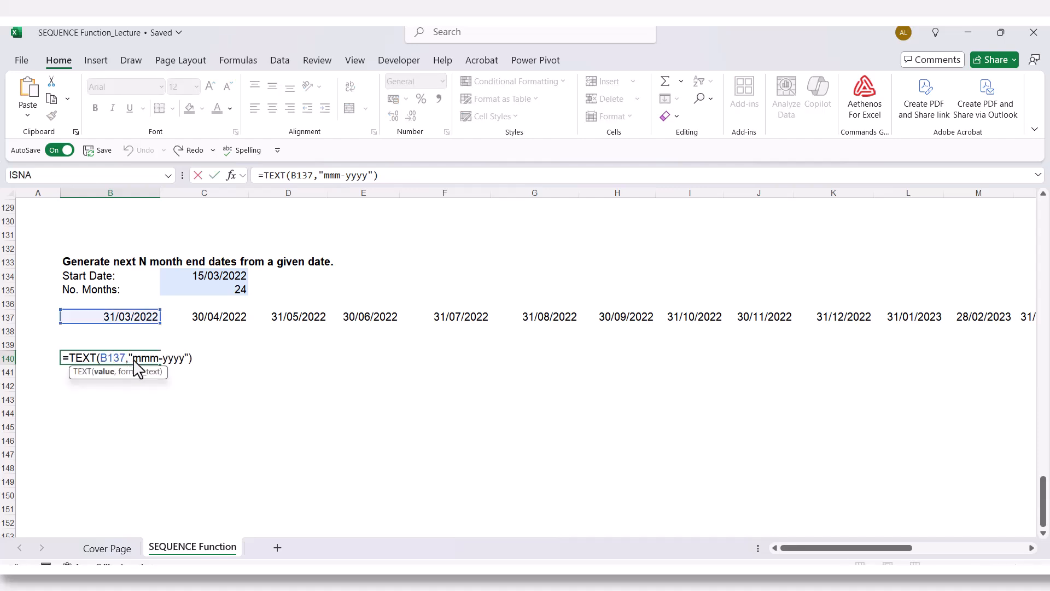
key(Escape)
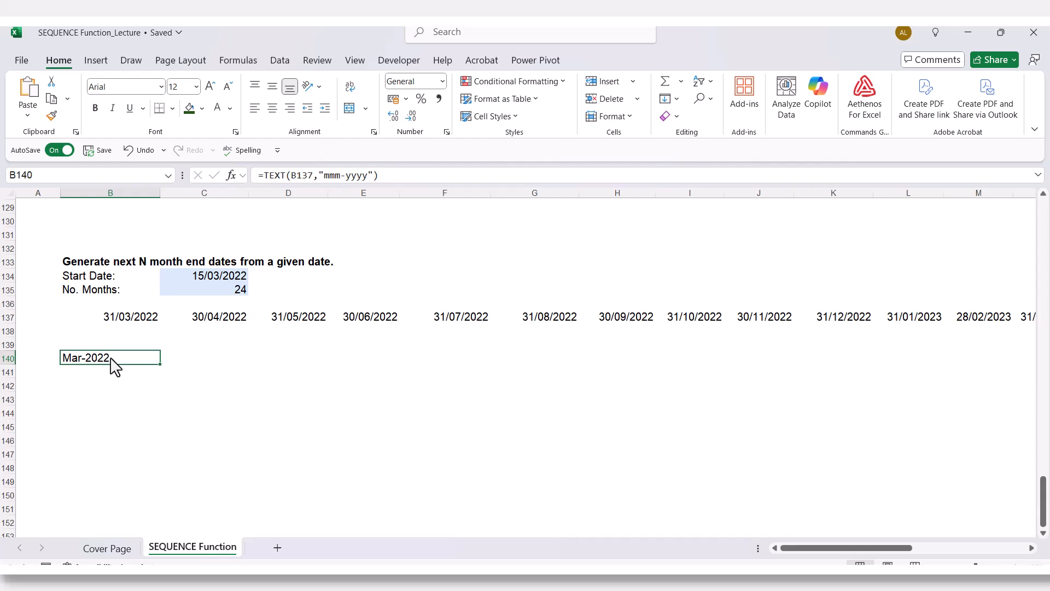
double_click(111, 359)
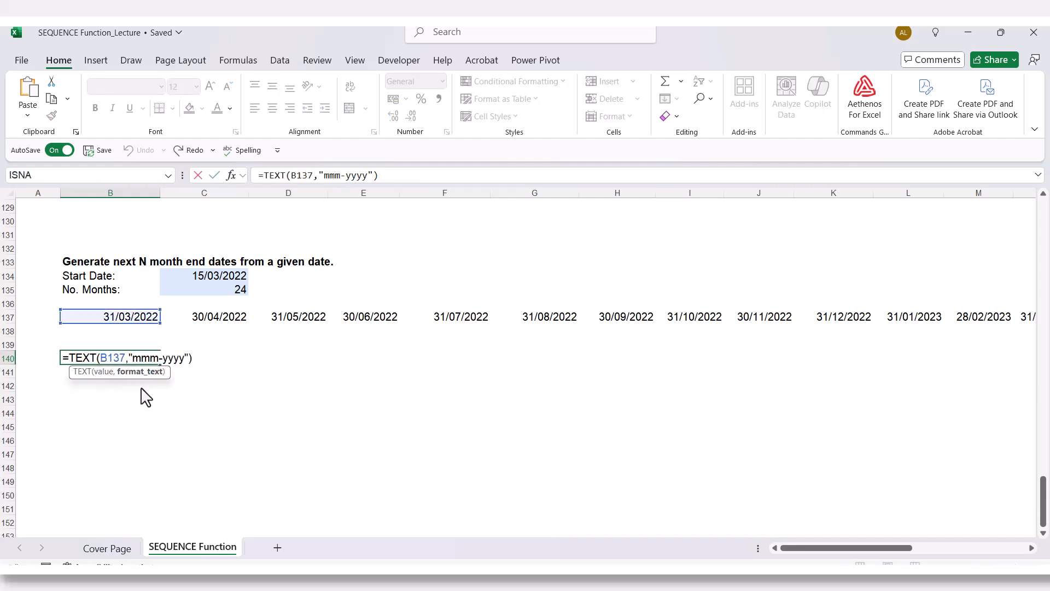
text(m)
key(Return)
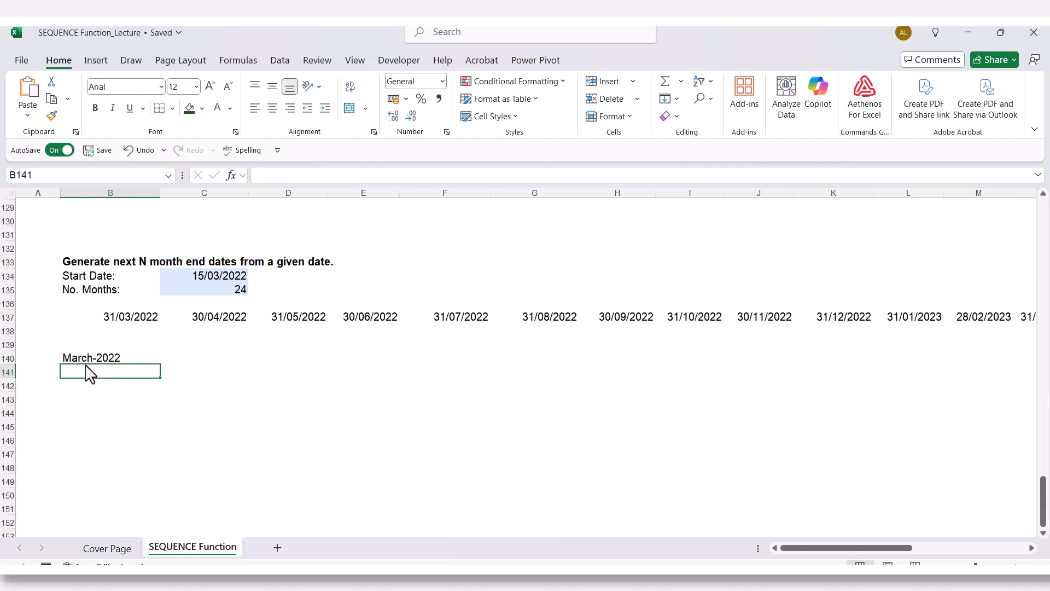
- Shorten the year code in the B140 formula to two digits, so the format text reads "mmmm-yy"
click(108, 360)
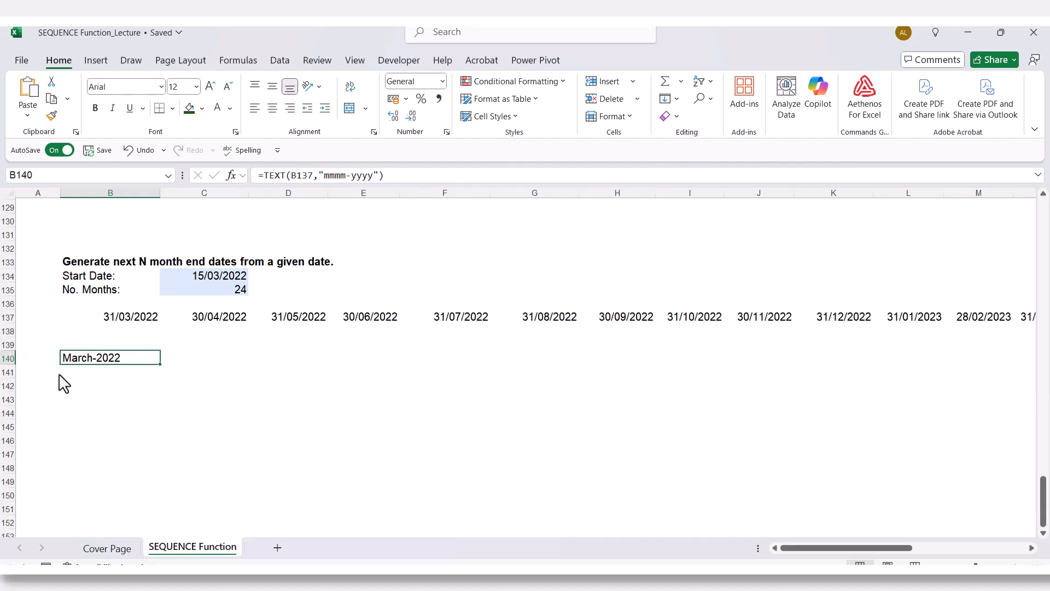
double_click(91, 360)
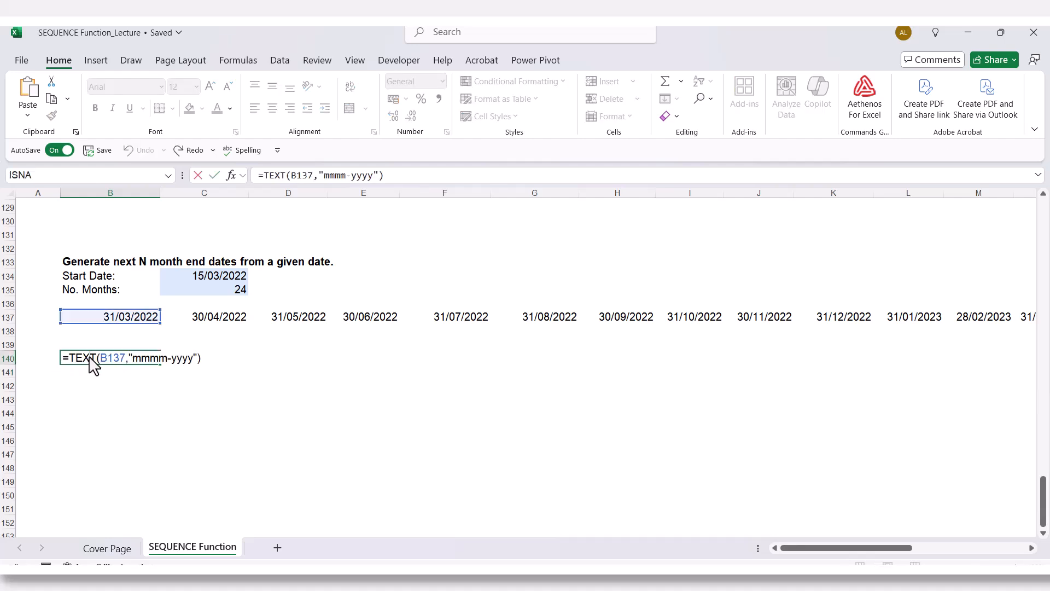
click(188, 358)
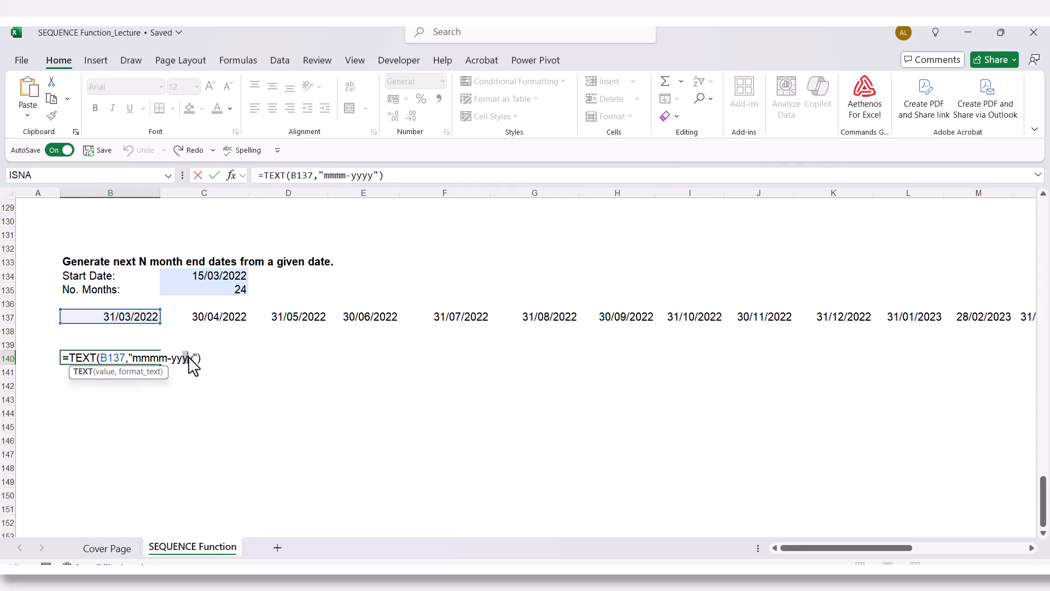
drag(188, 358, 195, 359)
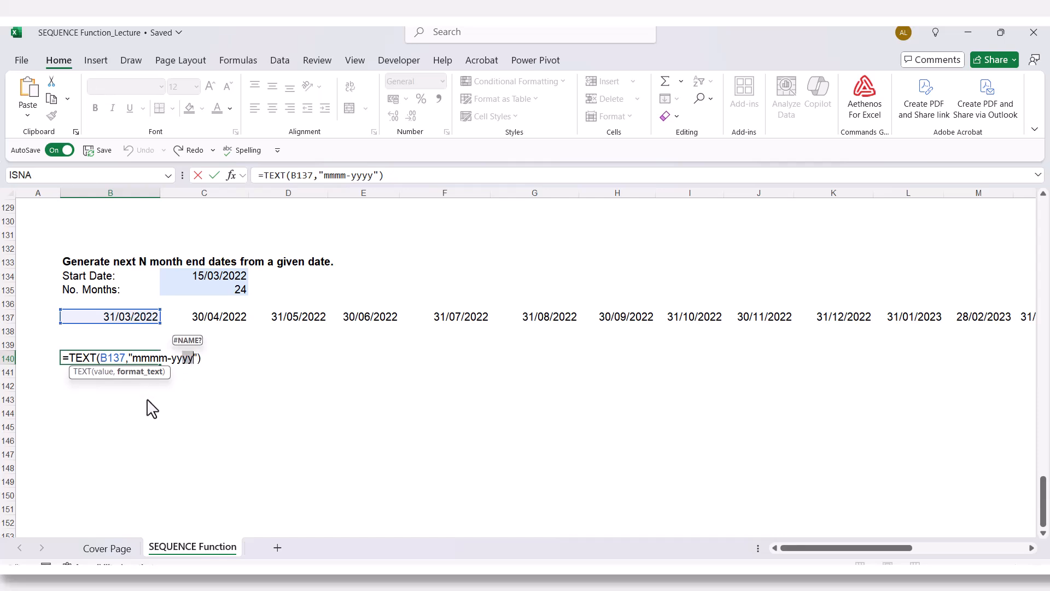
key(BackSpace)
key(Return)
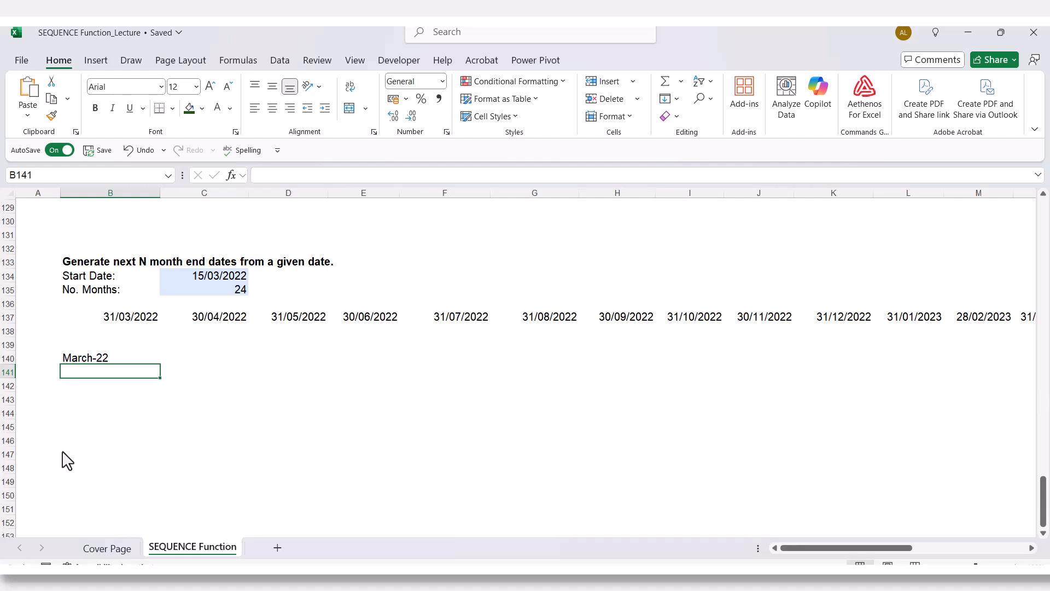
- Start a TEXT formula in cell B141 with the spilled range B137# as the value to convert
text(=)
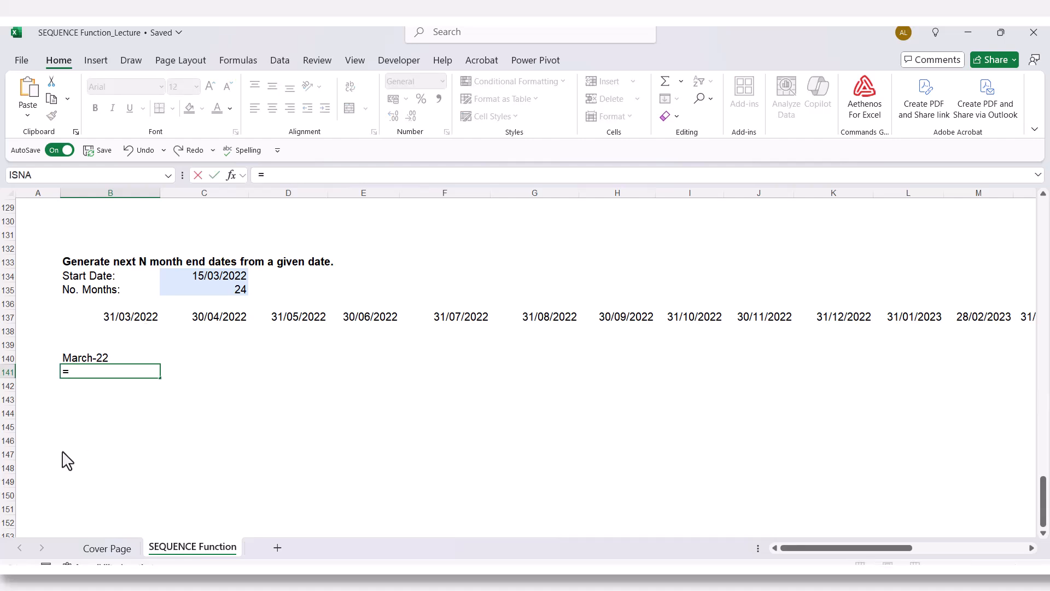
text(text)
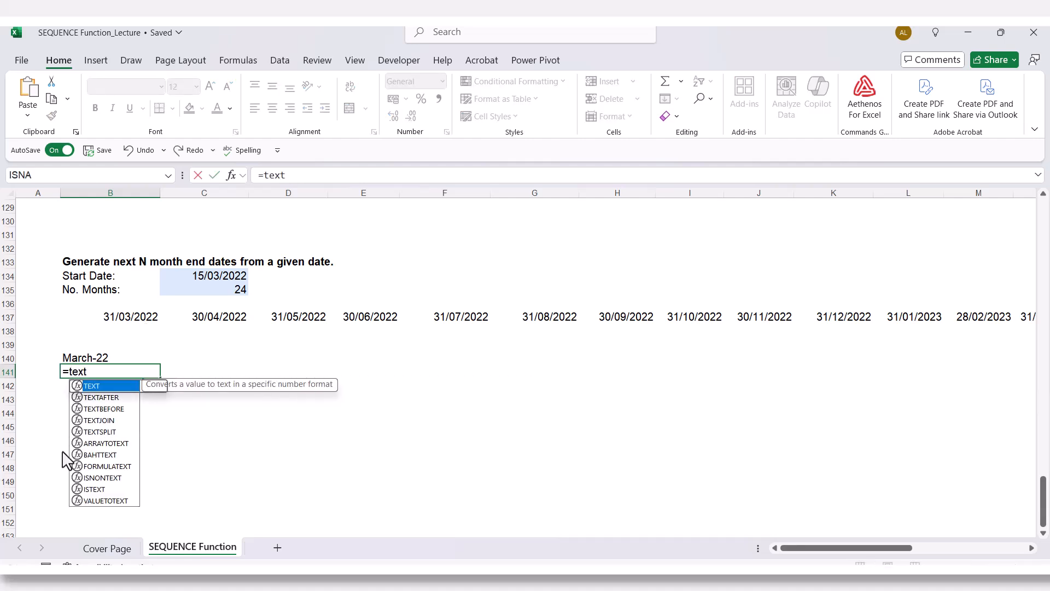
key(Tab)
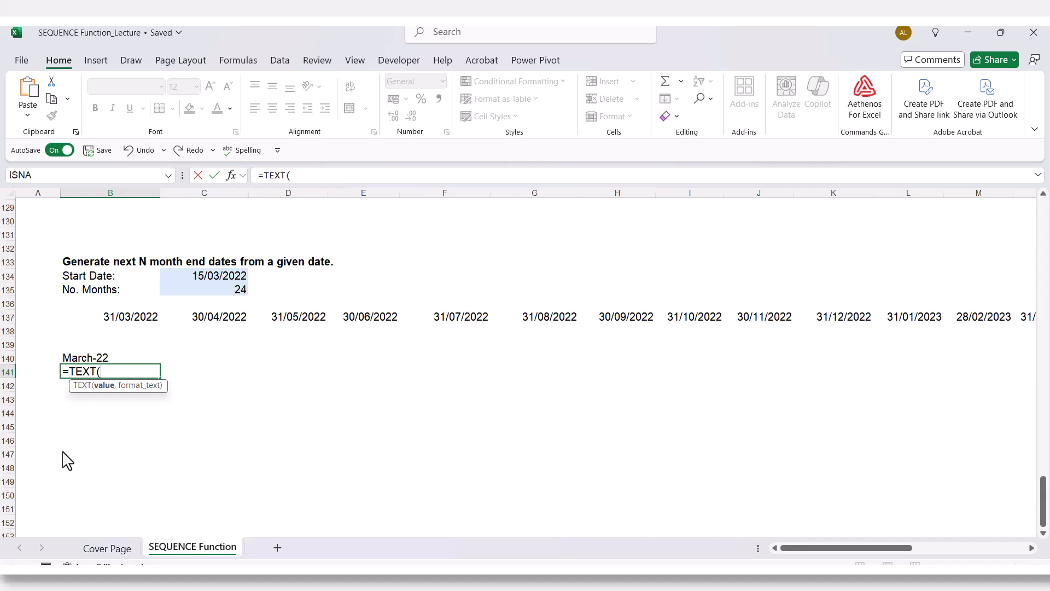
click(107, 317)
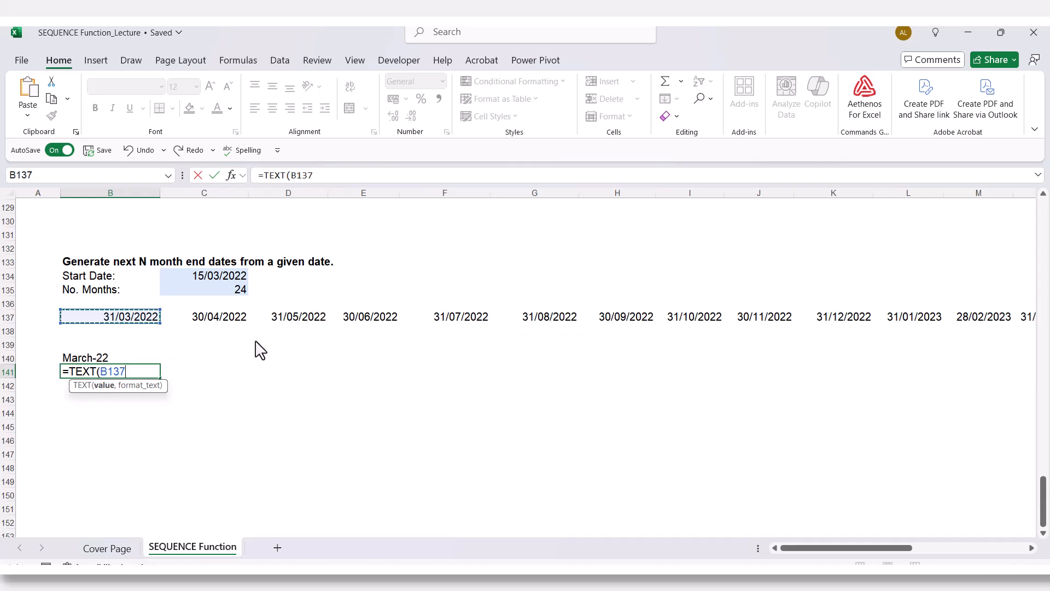
text(#)
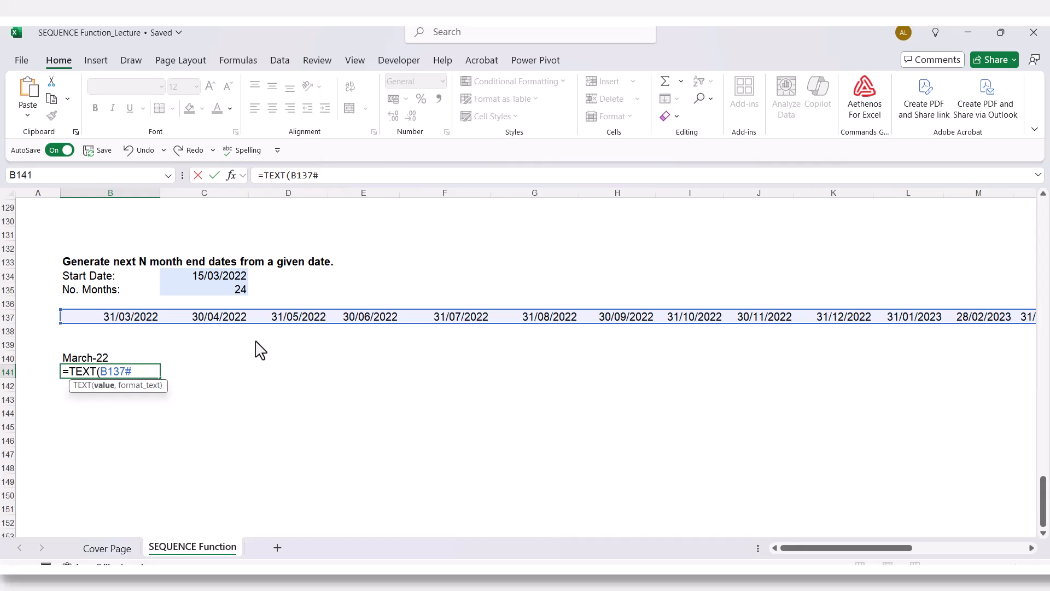
- Complete the B141 formula with the month-year format text, making it =TEXT(B137#,"mmm-yyyy")
text(,)
text("mmm-)
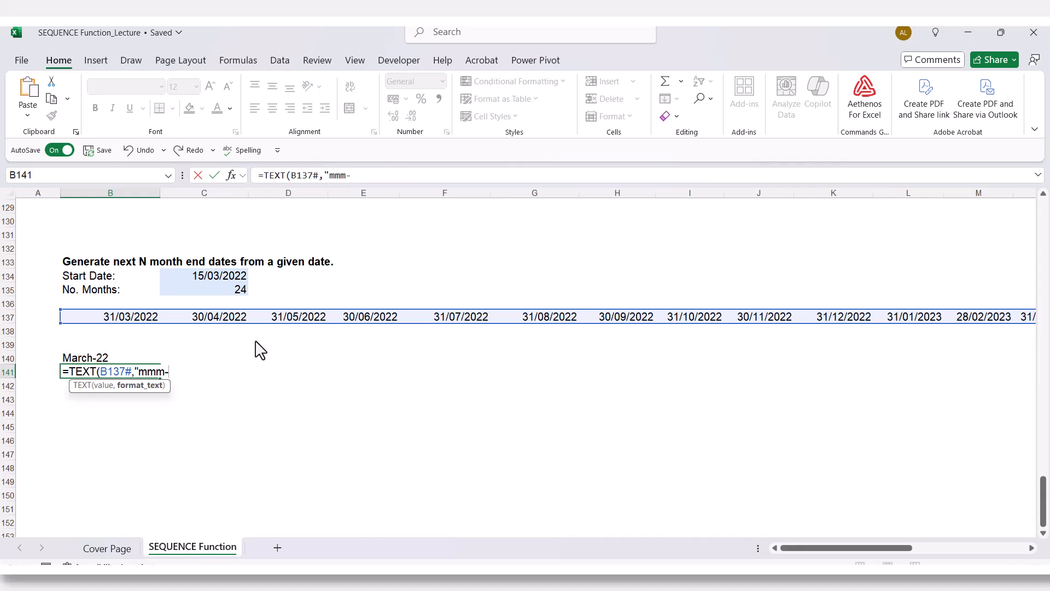
text(yyyy"))
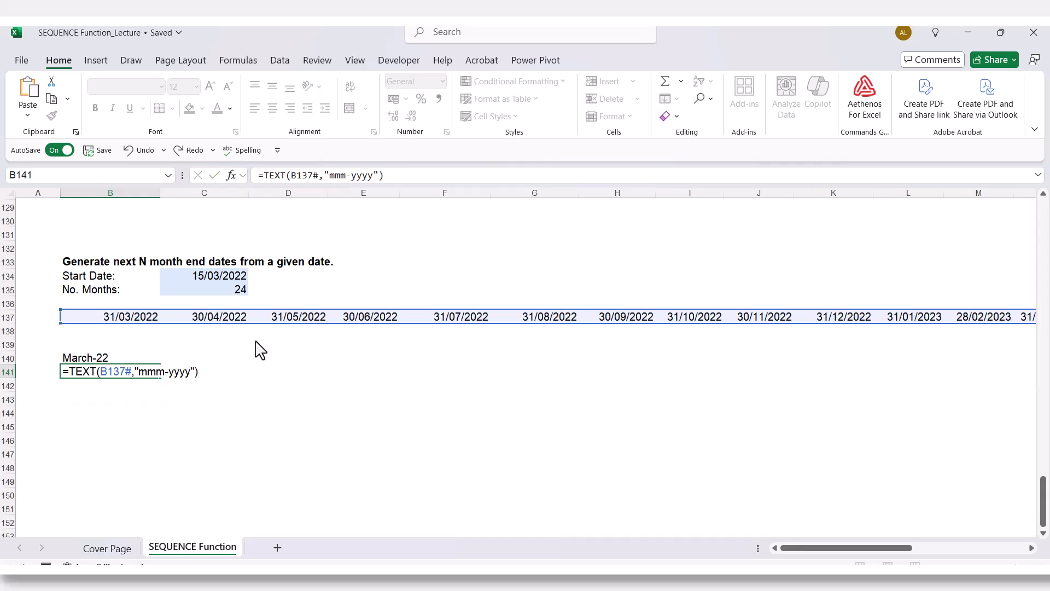
key(Return)
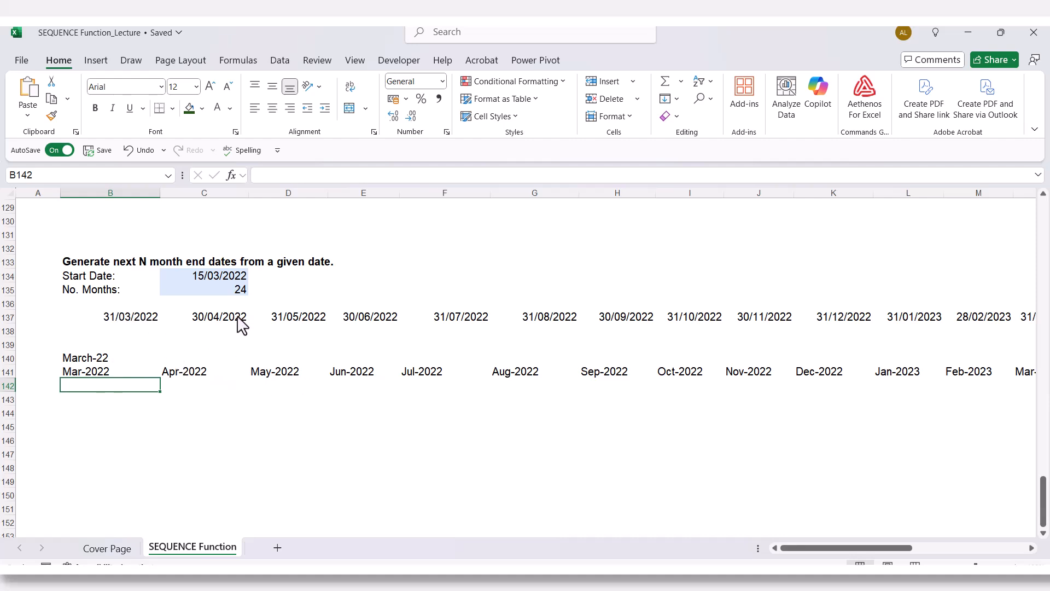
- Compare the month-end dates in row 137 with the text results in rows 140 and 141, examining the underlying formulas
click(121, 320)
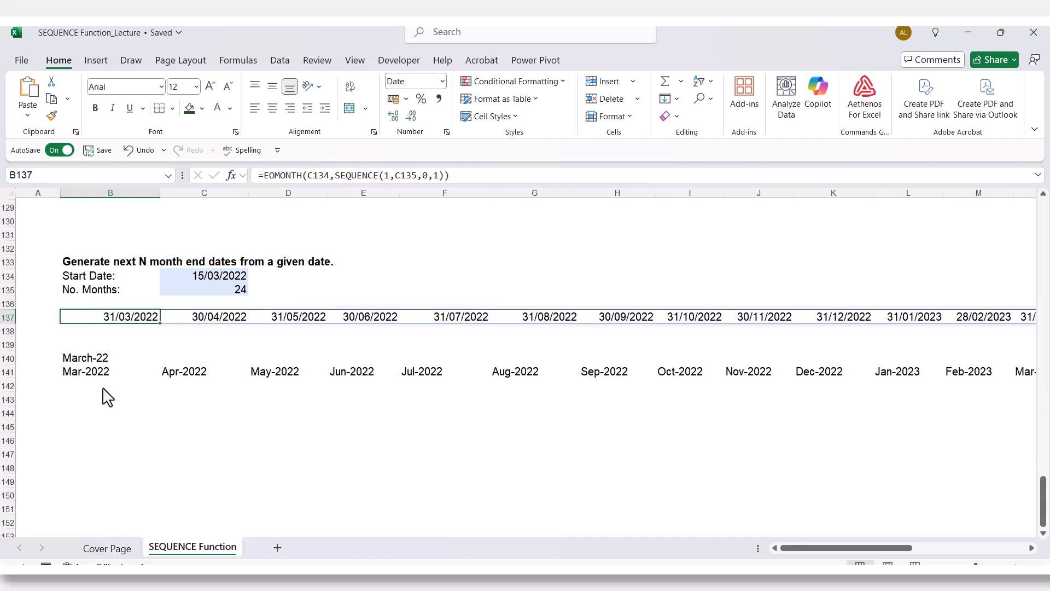
click(108, 373)
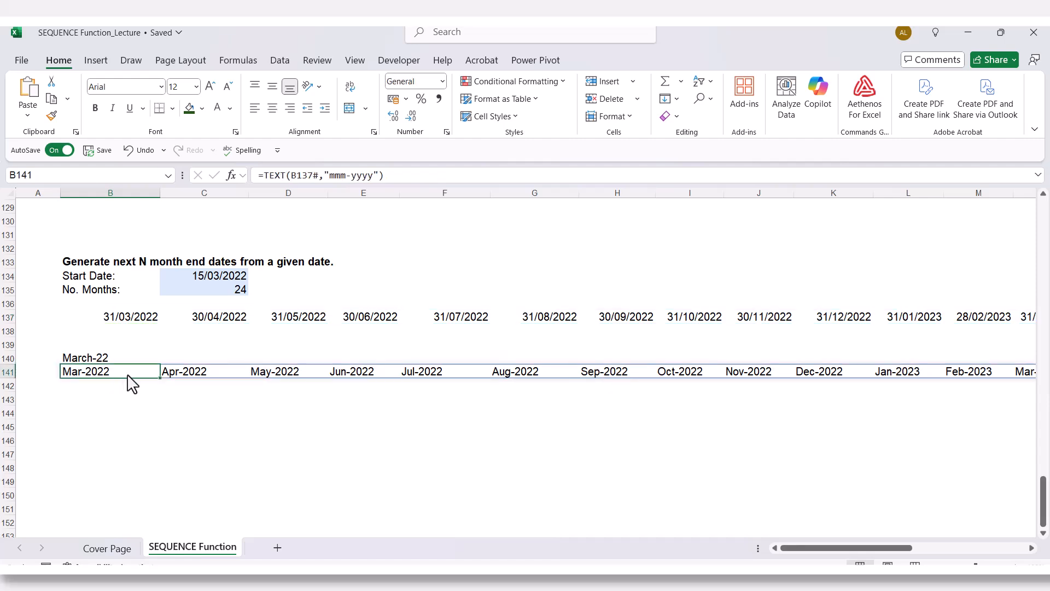
click(194, 322)
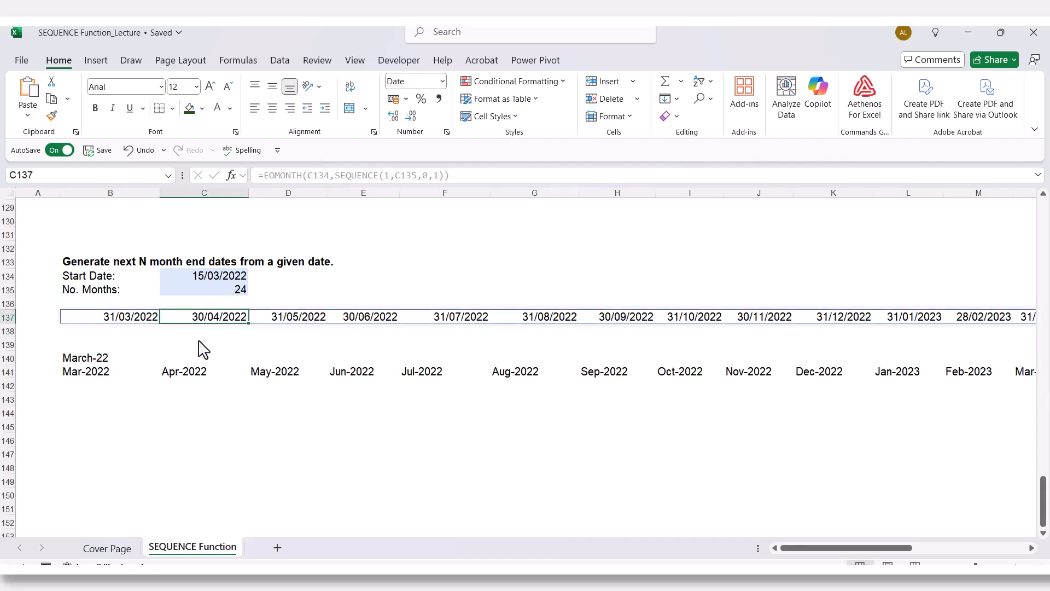
click(197, 383)
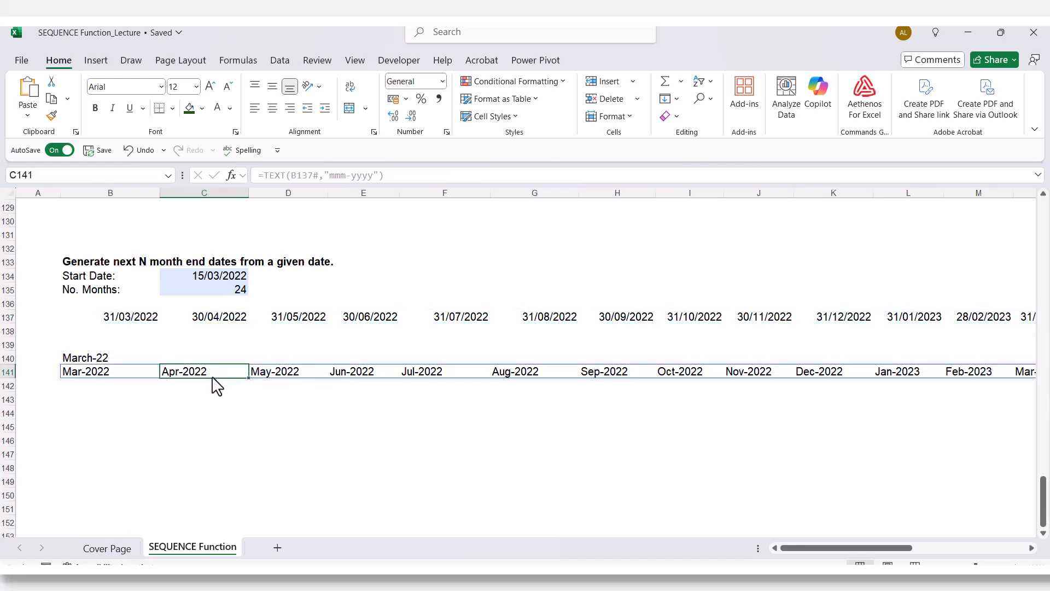
click(117, 320)
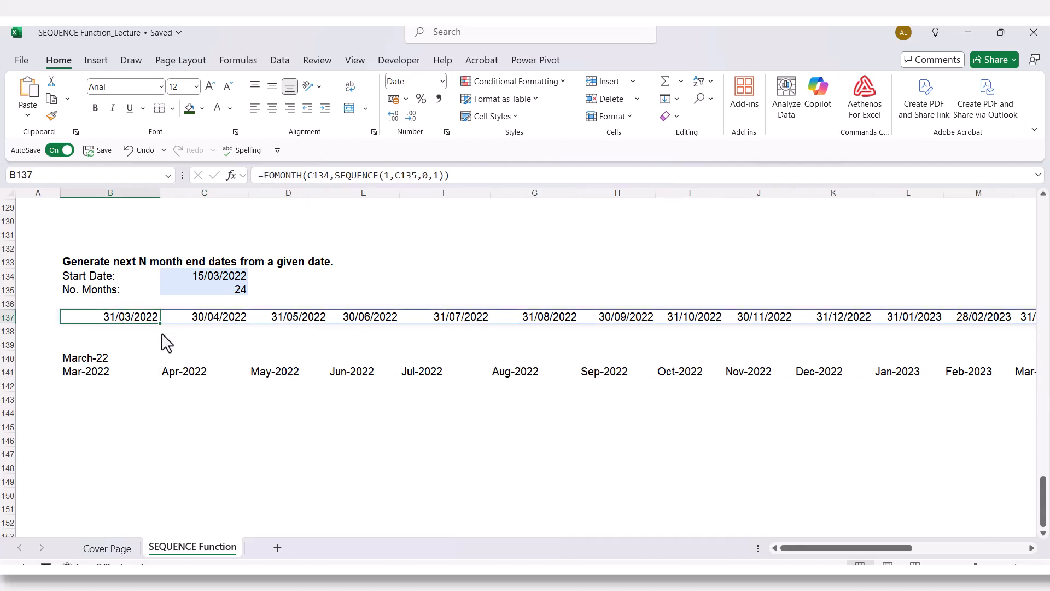
click(86, 362)
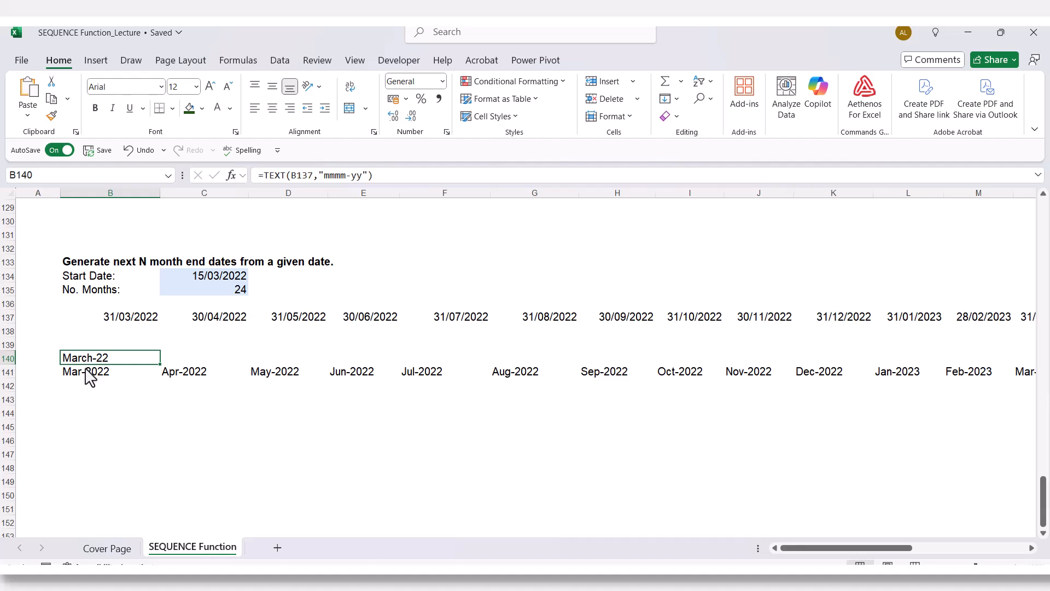
double_click(86, 374)
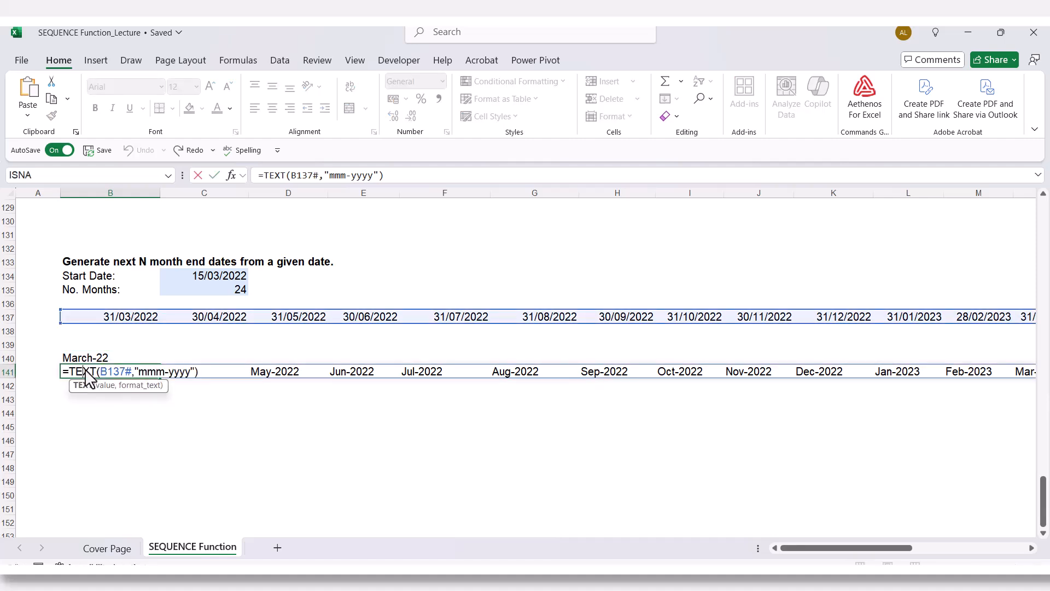
key(Escape)
- Copy the formula =EOMONTH(C134,SEQUENCE(1,C135,0,1)) from B137 into cell B142
click(123, 318)
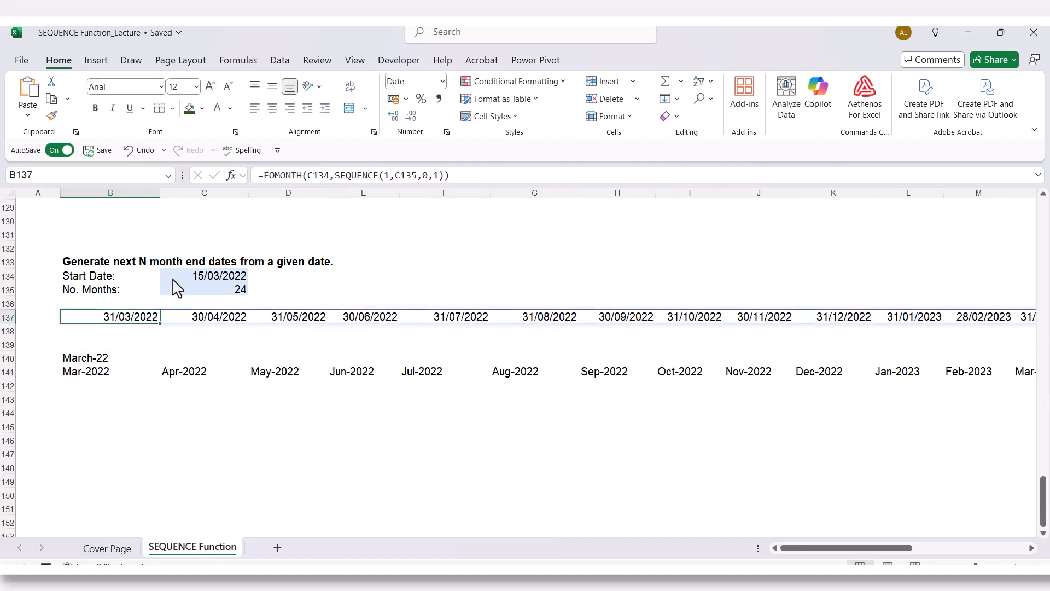
drag(258, 175, 471, 178)
key(ctrl+c)
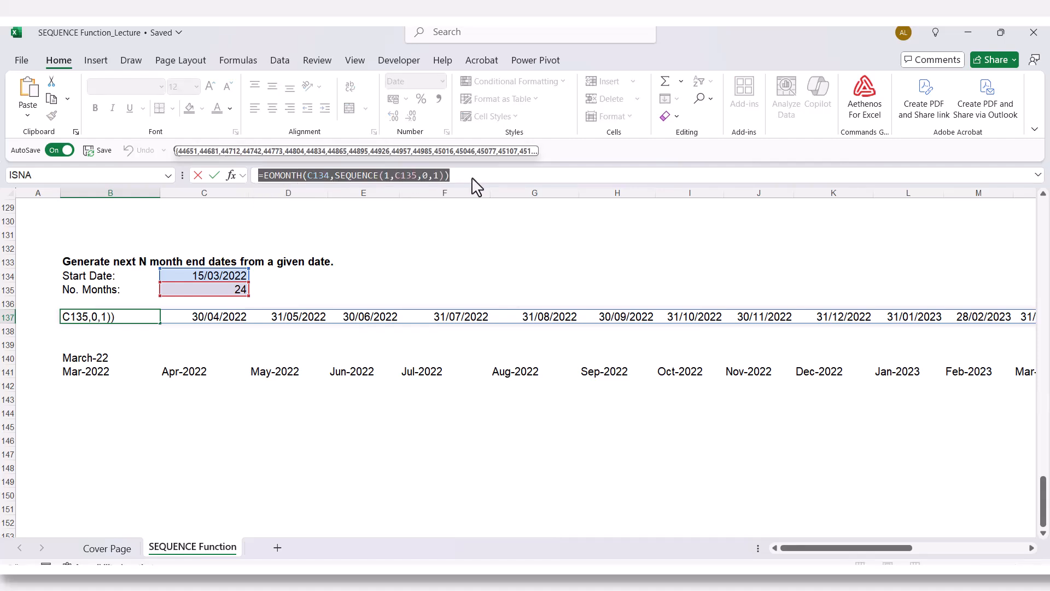
key(Escape)
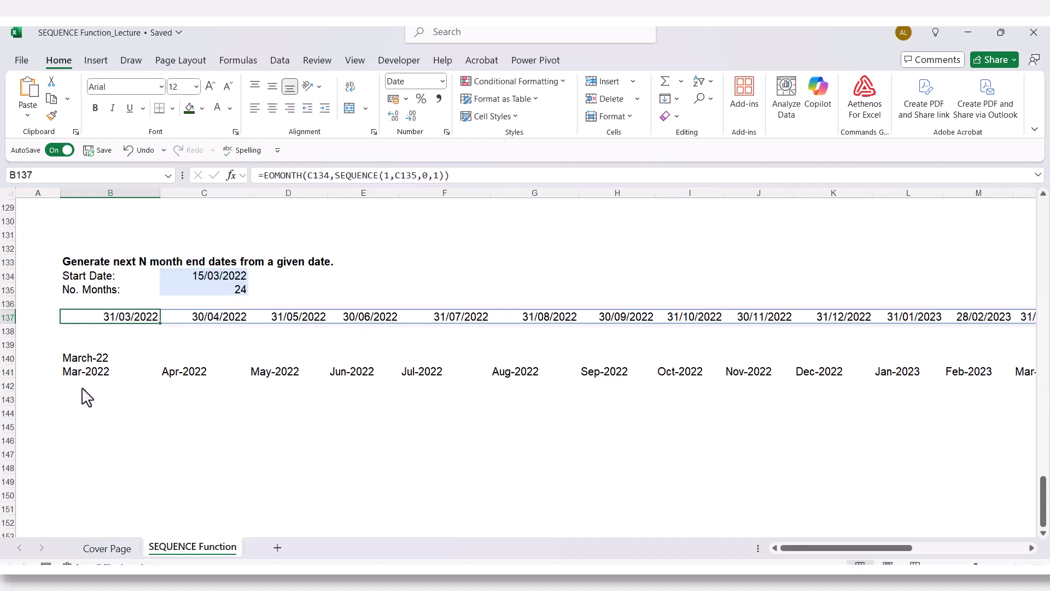
click(82, 389)
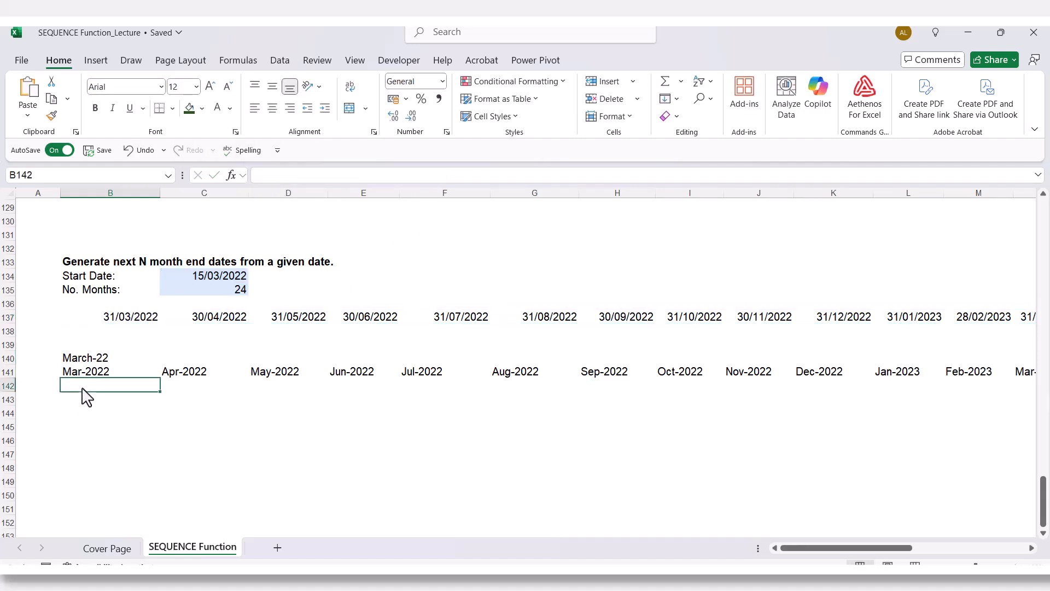
click(280, 178)
click(278, 175)
key(ctrl+v)
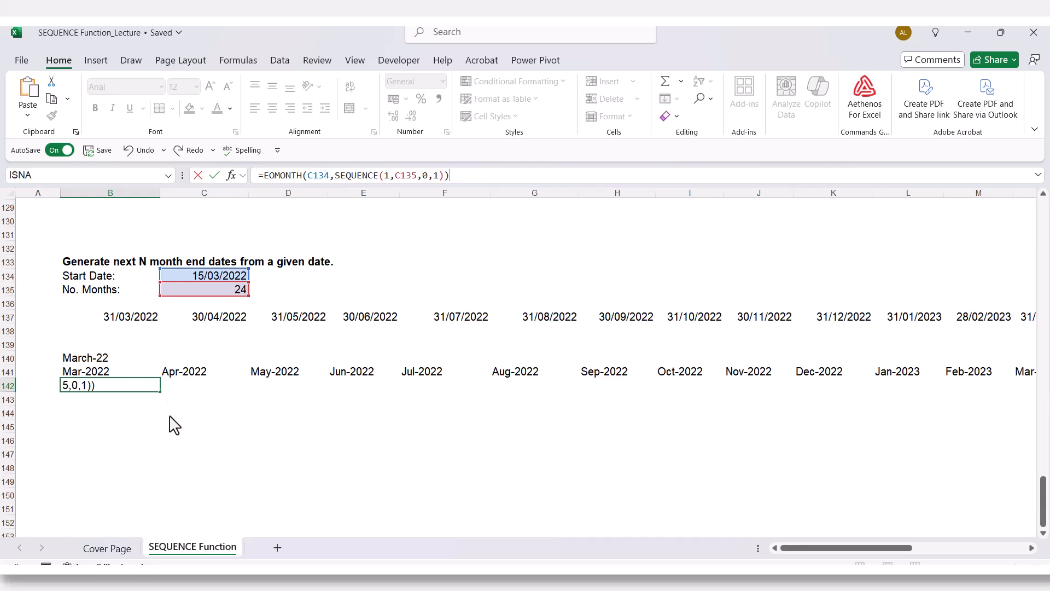
click(102, 389)
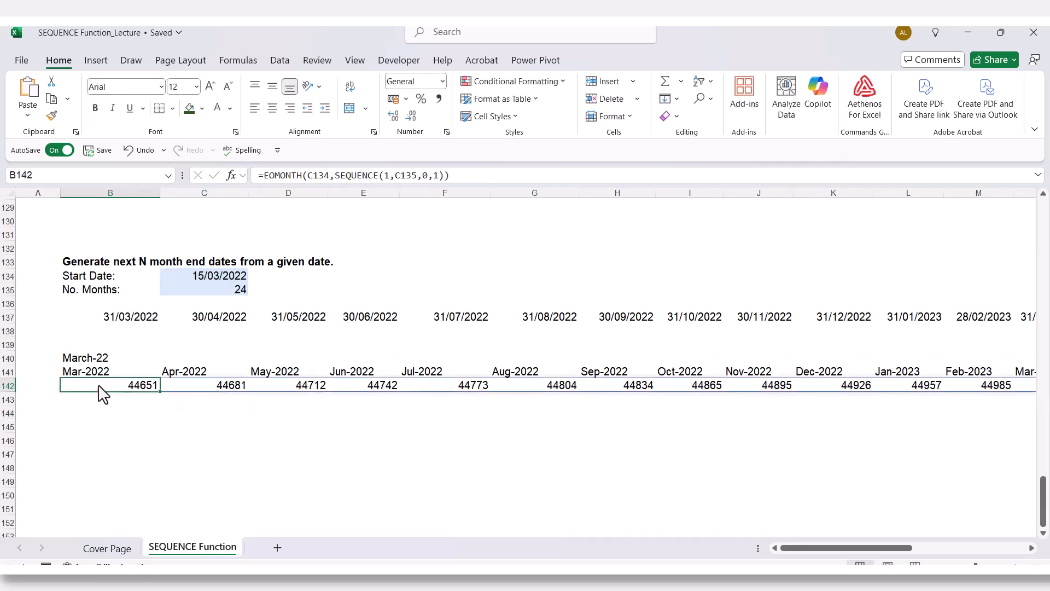
- Insert the TEXT function in front of EOMONTH in the B142 formula so the date sequence becomes its value argument
click(264, 177)
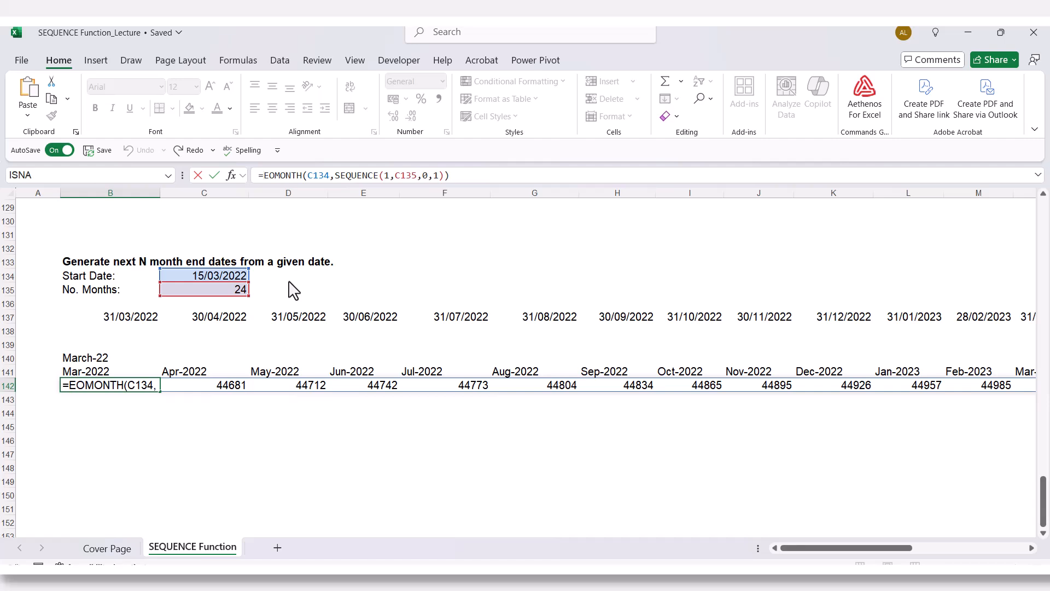
text(Text)
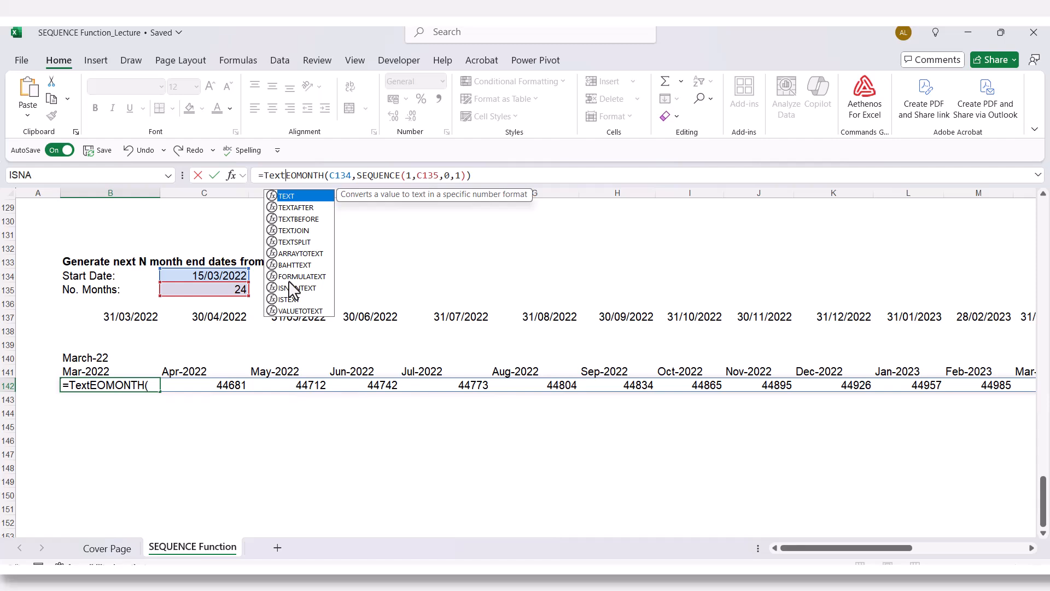
key(Tab)
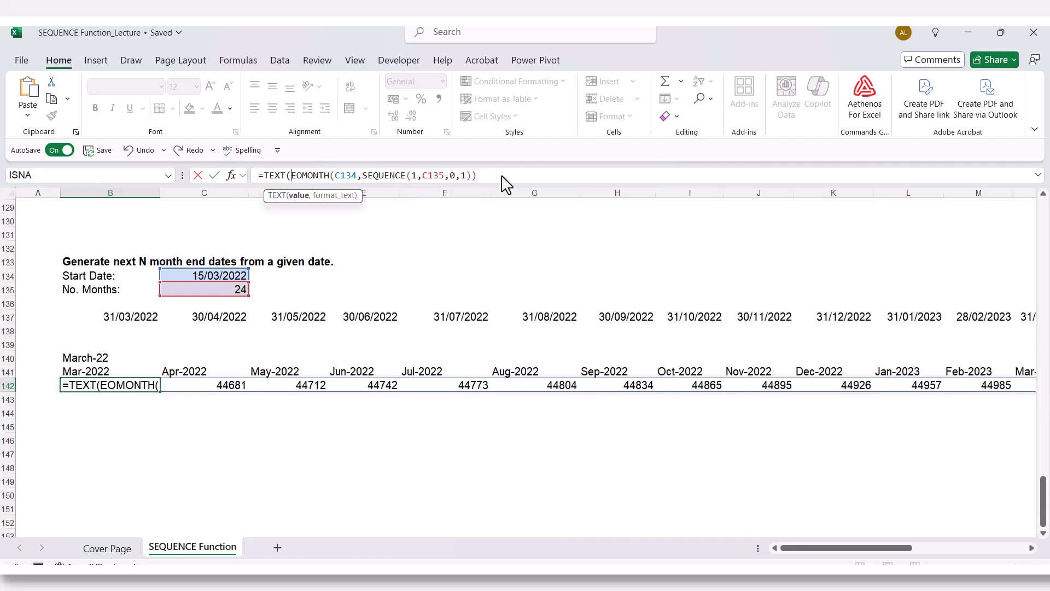
- Complete the B142 formula with the format text, making it =TEXT(EOMONTH(C134,SEQUENCE(1,C135,0,1)),"mmm-yyyy")
click(485, 176)
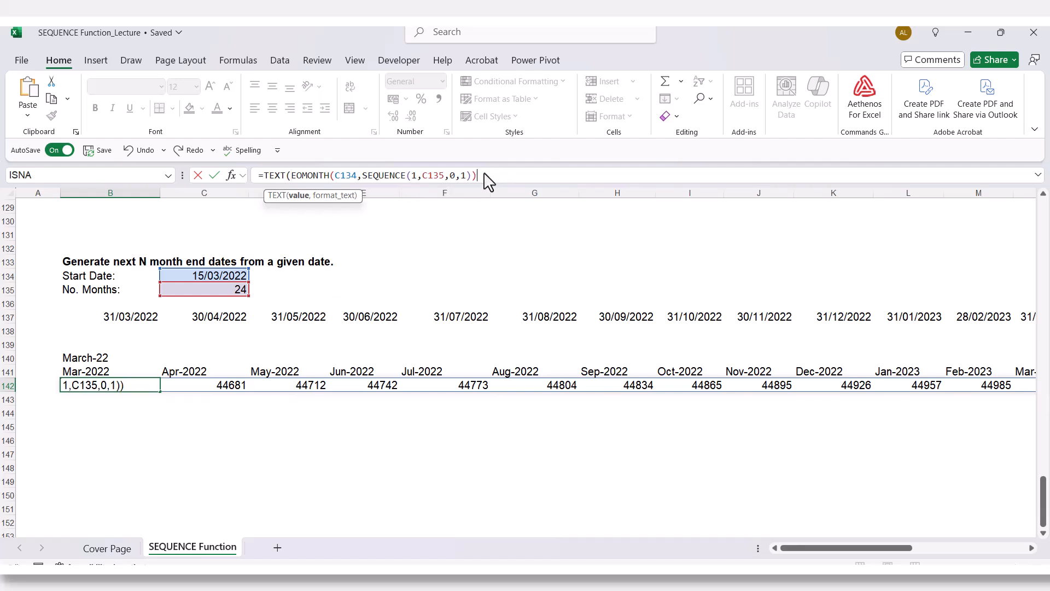
text(,)
text("mmm-yyyy)
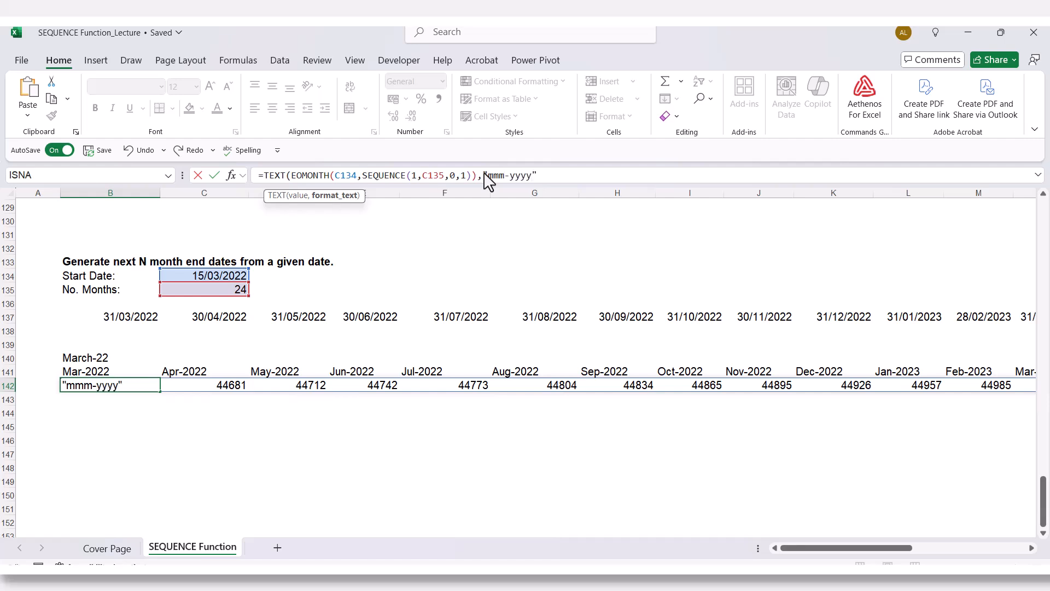
text("))
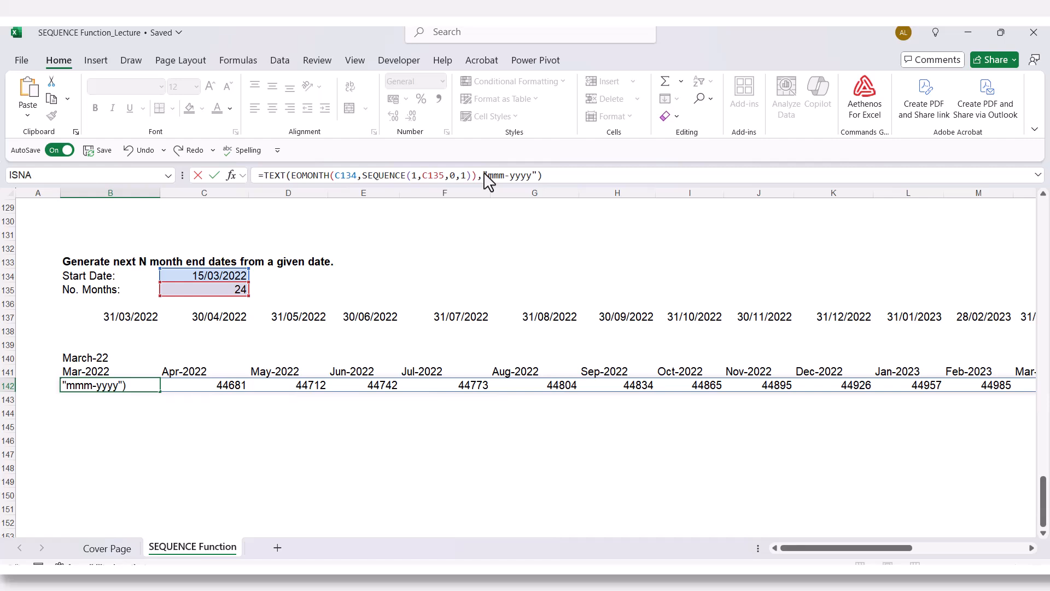
key(Return)
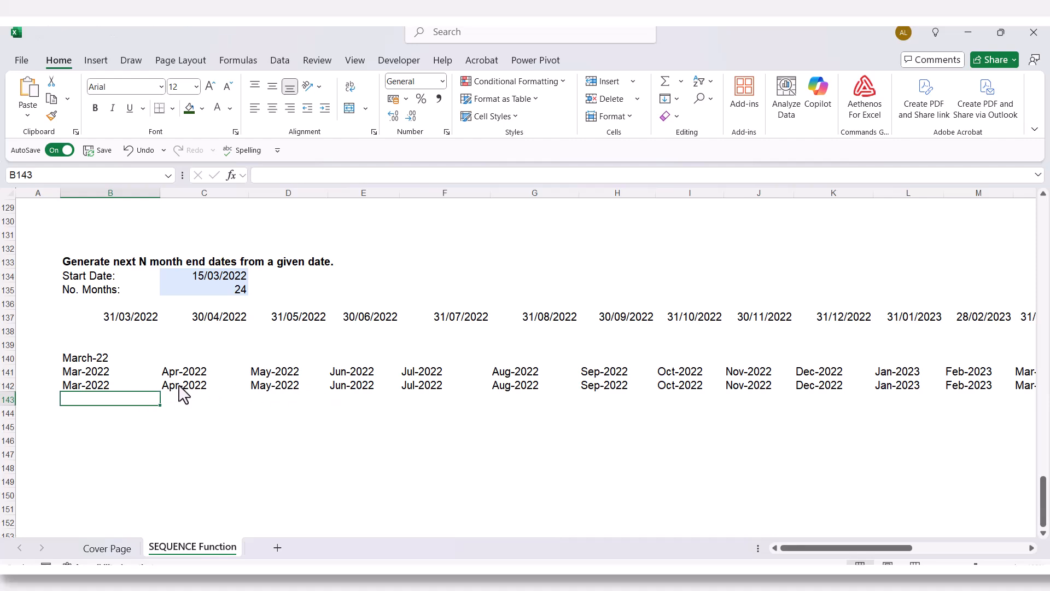
- Examine how the TEXT formulas in B141 and B142 are built, focusing on the TEXT function in B142
double_click(83, 372)
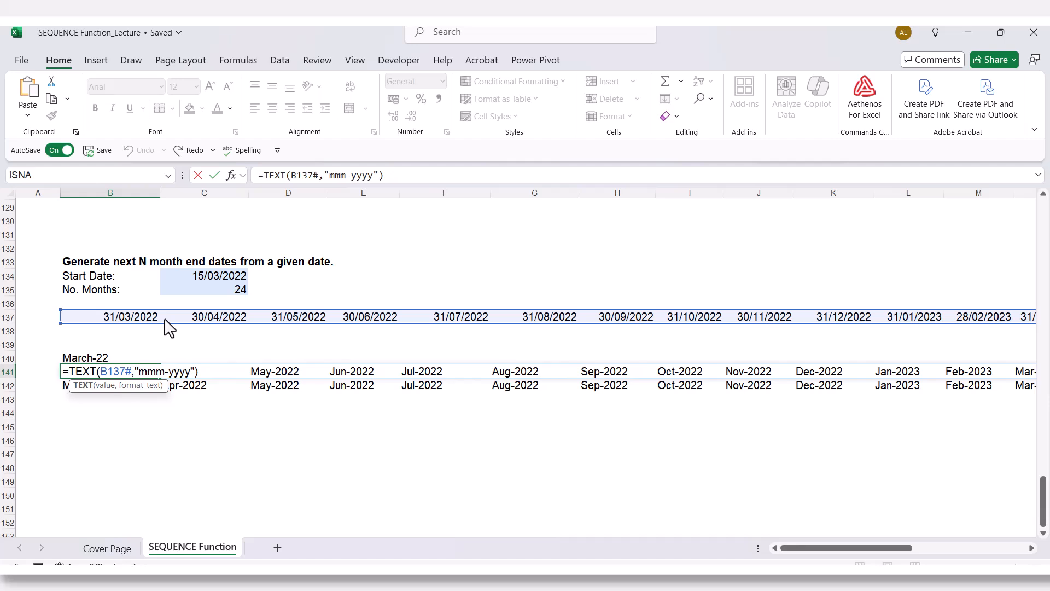
key(Escape)
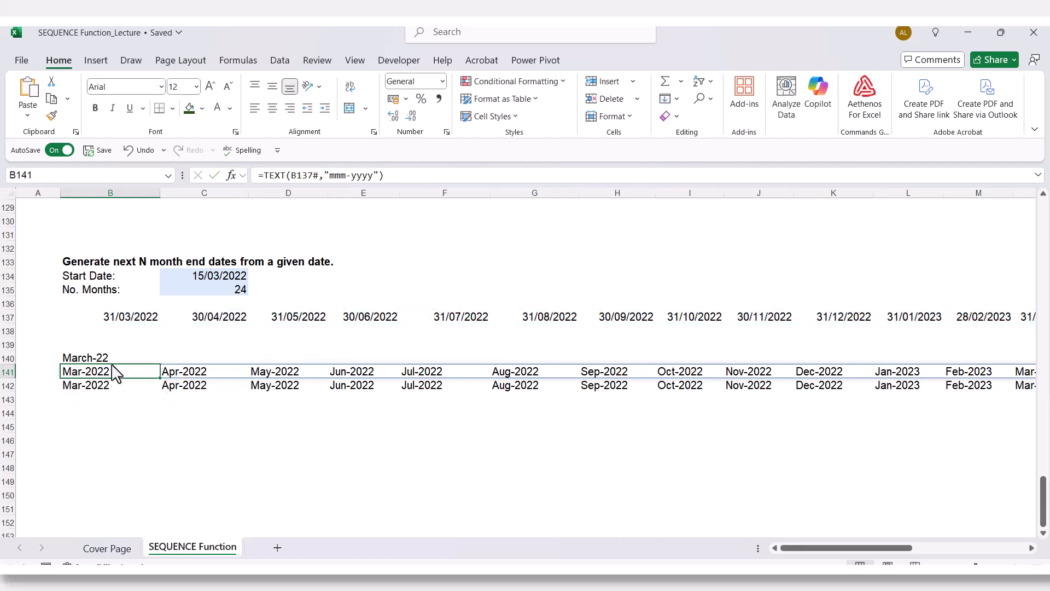
double_click(104, 389)
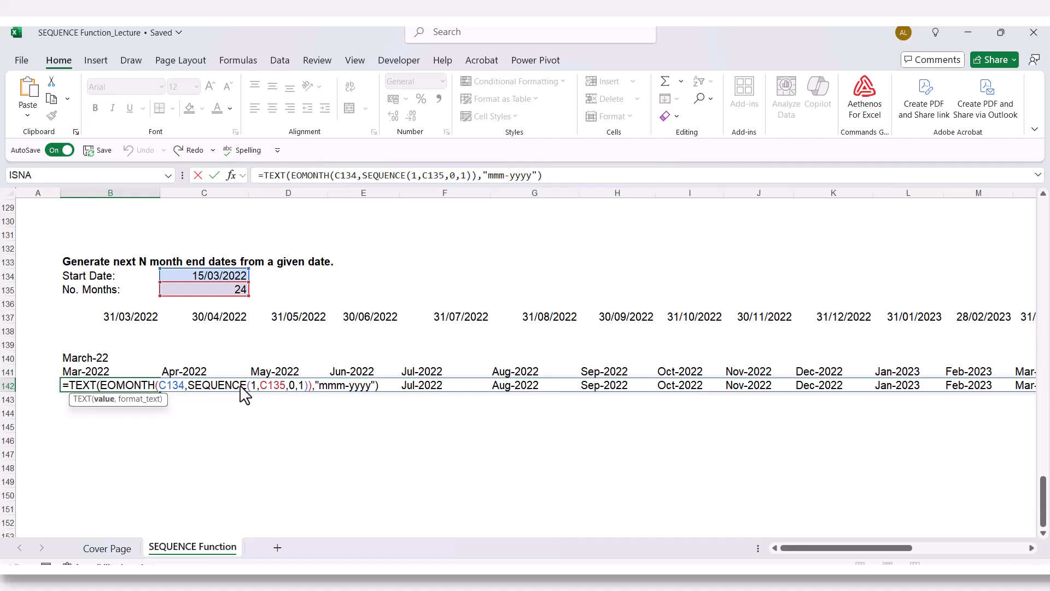
double_click(77, 387)
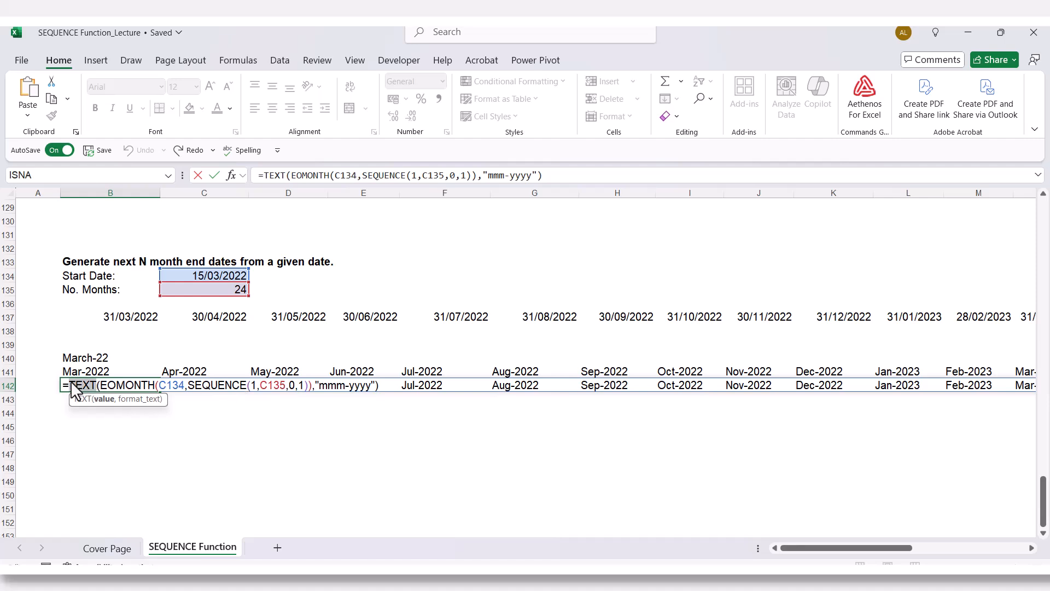